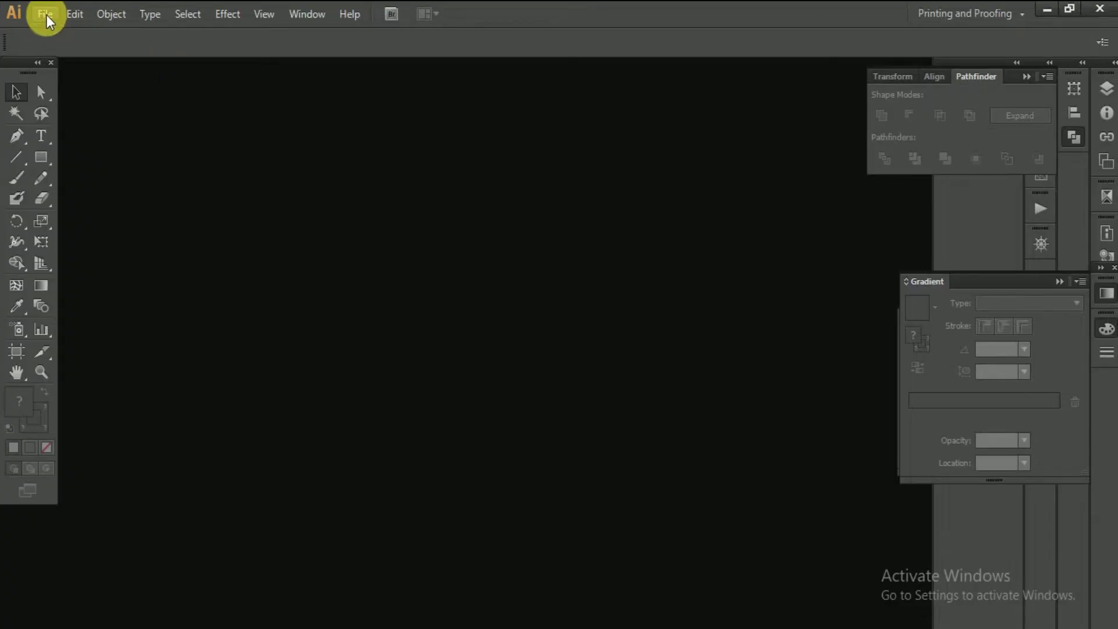
Begin a new document named 'Best Offer Sale Icon Design'.
{"action": "left_click", "coordinate": [46, 15]}
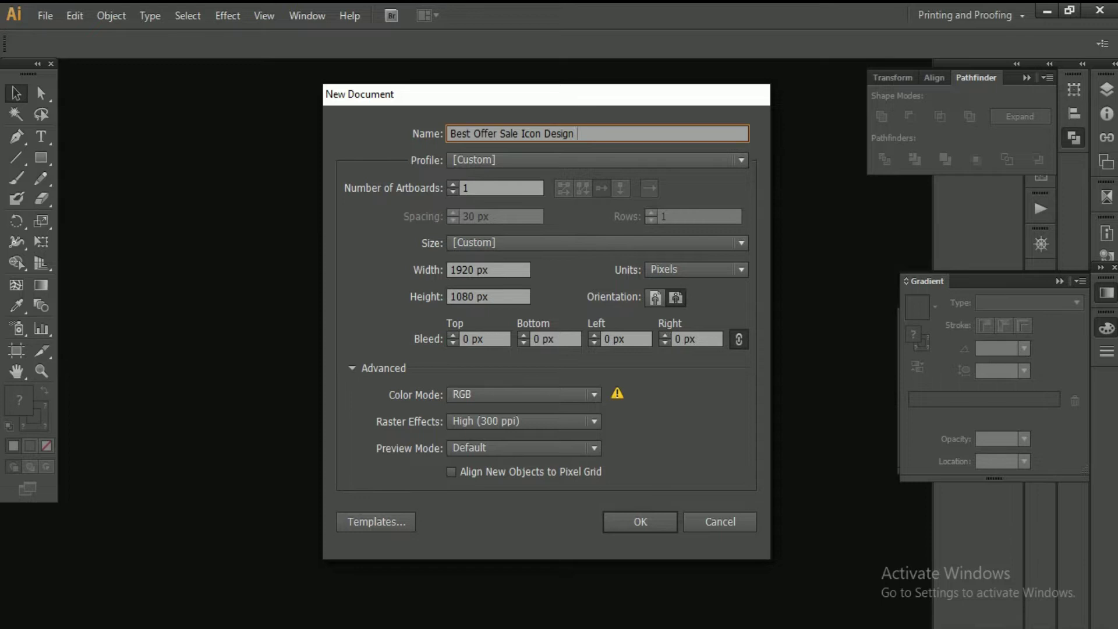
Create the document with a 1000 × 1000 px square artboard and pan to it.
{"action": "left_click", "coordinate": [524, 273]}
{"action": "type", "text": "1000"}
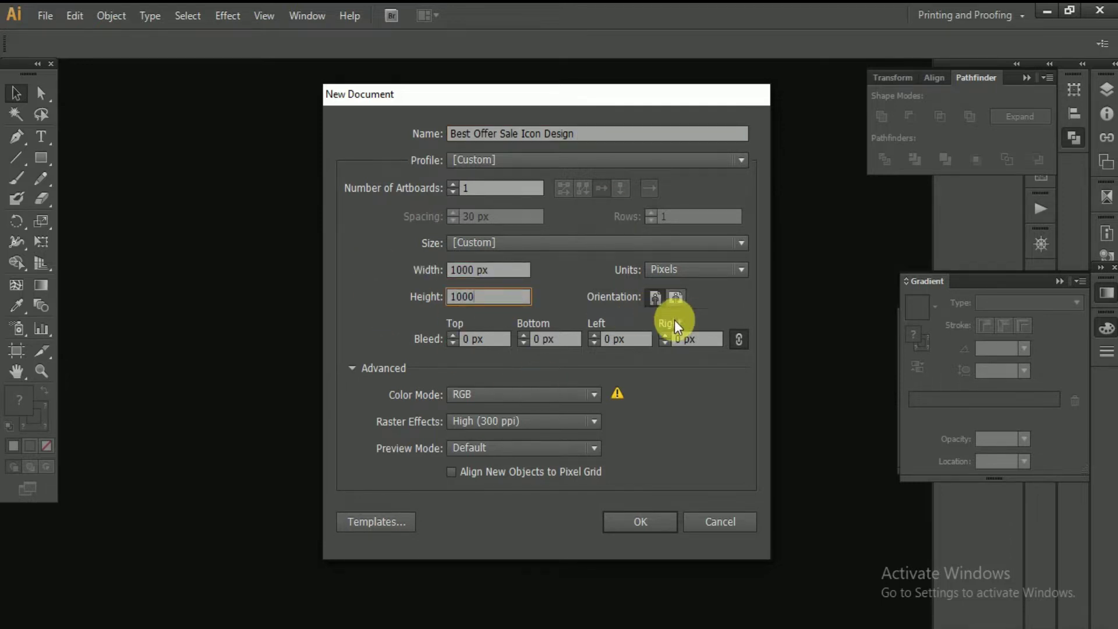
{"action": "left_click", "coordinate": [662, 534]}
{"action": "key", "text": "ctrl+minus"}
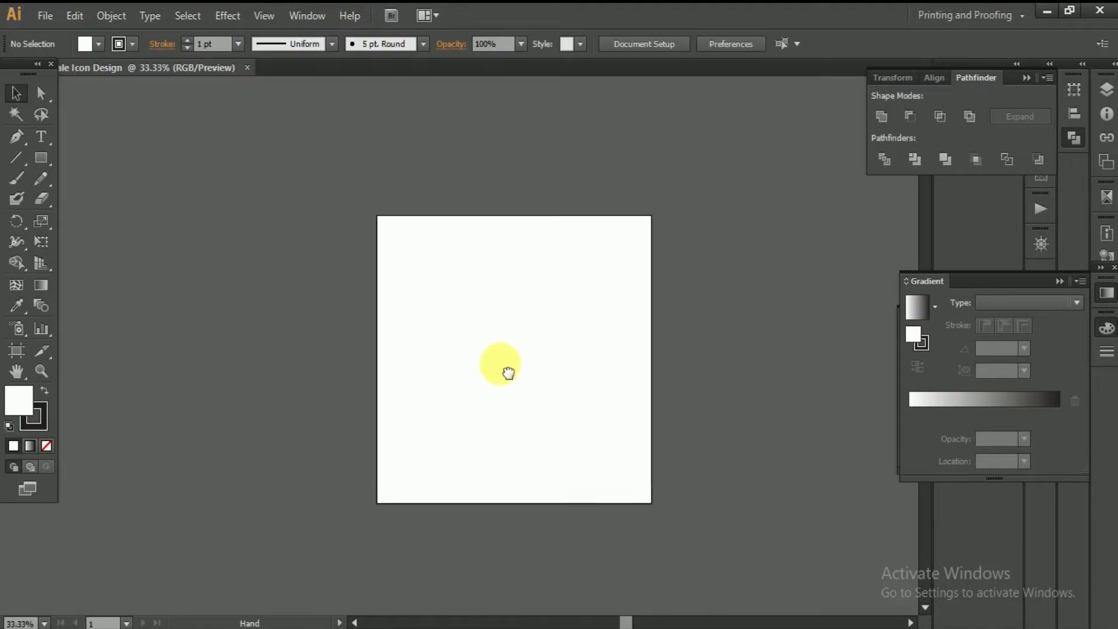
{"action": "left_click_drag", "start_coordinate": [507, 369], "coordinate": [344, 261]}
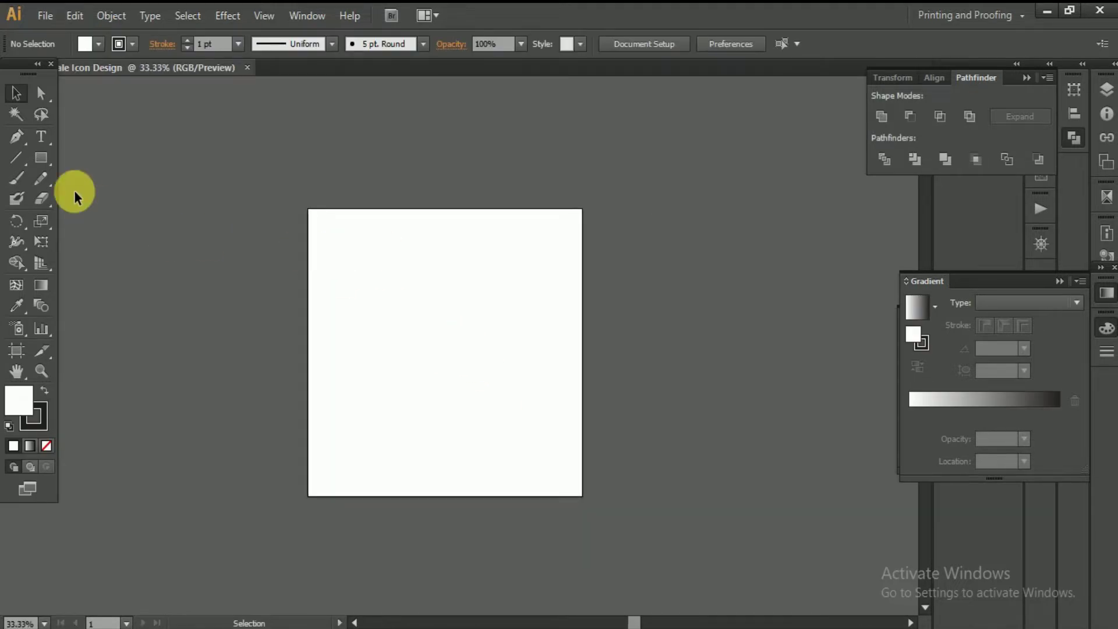
Draw an outline-free square beside the artboard and colour it orange-yellow.
{"action": "left_click", "coordinate": [46, 446]}
{"action": "key", "text": "ctrl+1"}
{"action": "mouse_move", "coordinate": [329, 204]}
{"action": "left_mouse_down"}
{"action": "mouse_move", "coordinate": [420, 291]}
{"action": "mouse_move", "coordinate": [357, 207]}
{"action": "mouse_move", "coordinate": [380, 348]}
{"action": "mouse_move", "coordinate": [348, 371]}
{"action": "mouse_move", "coordinate": [382, 331]}
{"action": "left_mouse_up"}
{"action": "left_click", "coordinate": [17, 93]}
{"action": "left_click_drag", "start_coordinate": [980, 397], "coordinate": [923, 394]}
{"action": "left_click_drag", "start_coordinate": [1015, 371], "coordinate": [1012, 371]}
Make the lower square red and add a deep dark red copy below it.
{"action": "left_click", "coordinate": [324, 314]}
{"action": "mouse_move", "coordinate": [942, 375]}
{"action": "left_mouse_down"}
{"action": "mouse_move", "coordinate": [956, 371]}
{"action": "mouse_move", "coordinate": [935, 399]}
{"action": "left_mouse_up"}
{"action": "left_click", "coordinate": [1029, 344]}
{"action": "left_click", "coordinate": [355, 430]}
{"action": "left_click_drag", "start_coordinate": [361, 220], "coordinate": [371, 383]}
{"action": "scroll", "coordinate": [367, 405], "scroll_direction": "up", "scroll_amount": 3}
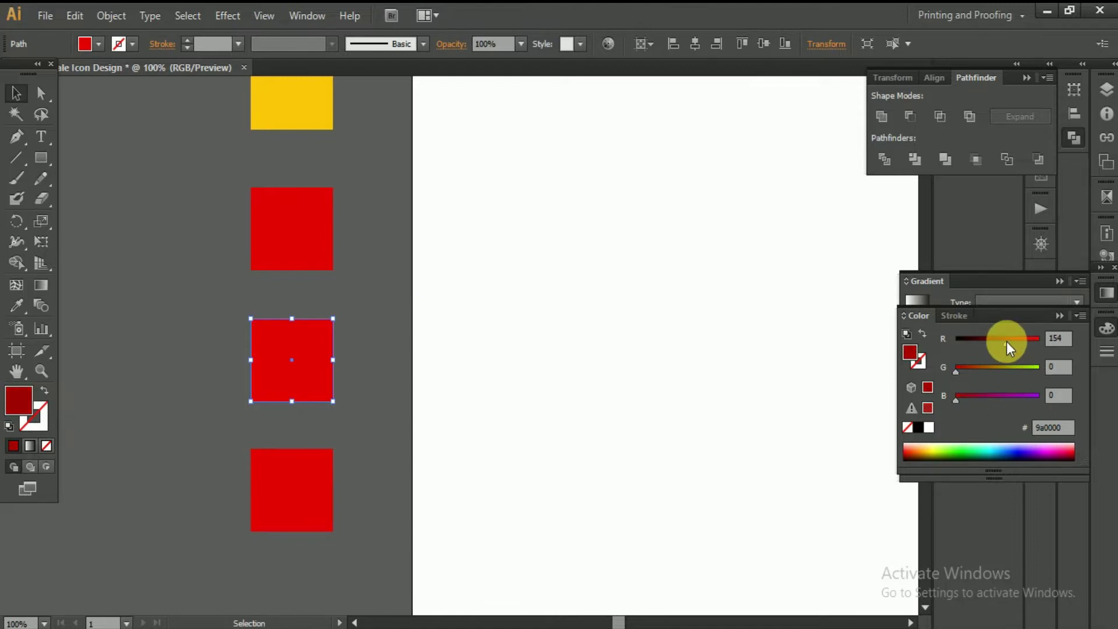
{"action": "left_click_drag", "start_coordinate": [1008, 347], "coordinate": [1011, 345]}
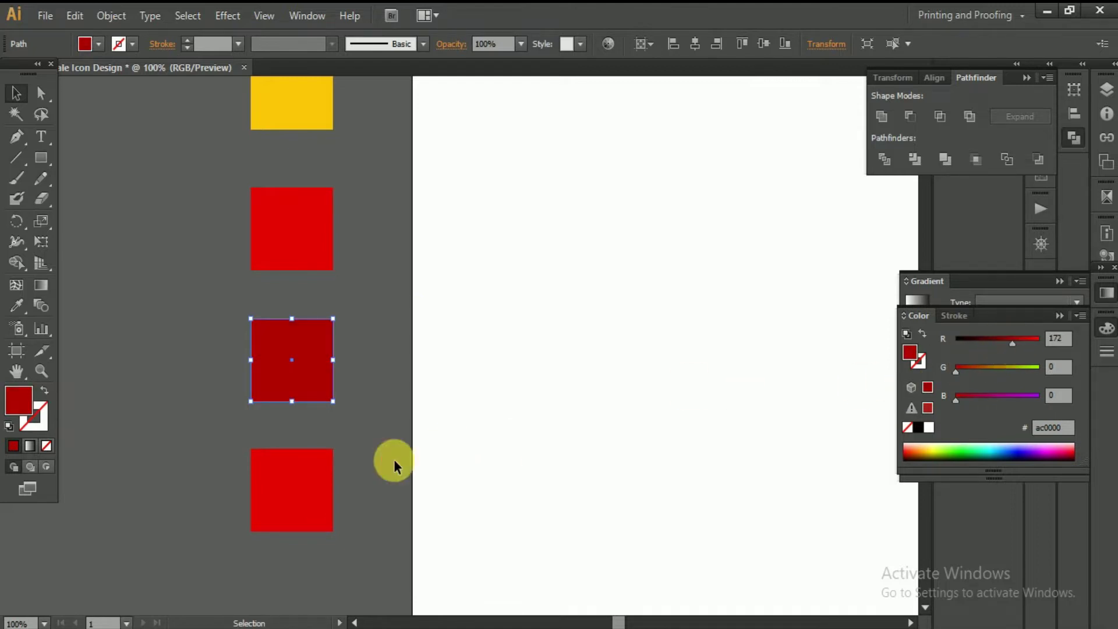
{"action": "left_click", "coordinate": [285, 507]}
Sample the yellow onto the bottom square, then shift it to orange.
{"action": "left_click", "coordinate": [15, 305]}
{"action": "left_click", "coordinate": [278, 123]}
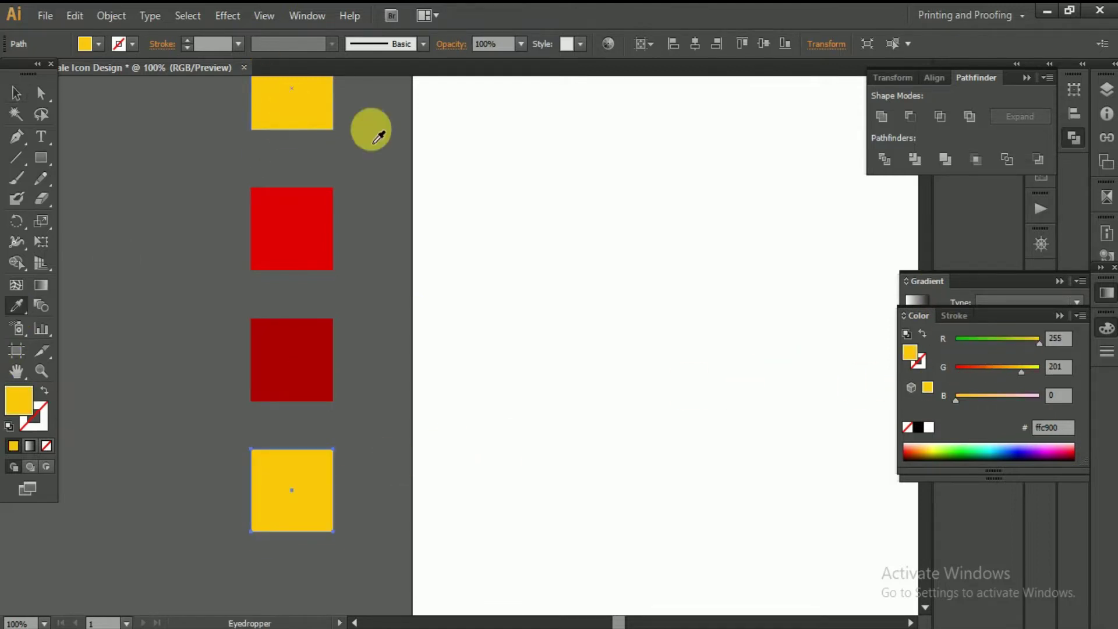
{"action": "left_click_drag", "start_coordinate": [1004, 366], "coordinate": [998, 369]}
{"action": "left_click", "coordinate": [16, 92]}
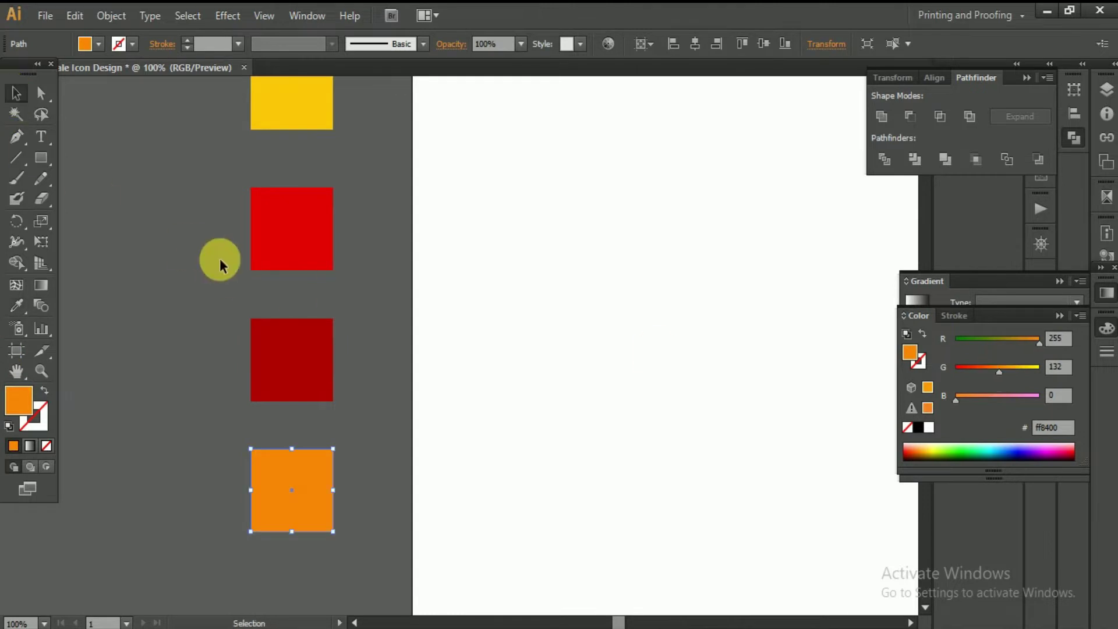
Copy the yellow and red squares to the left.
{"action": "scroll", "coordinate": [220, 257], "scroll_direction": "up", "scroll_amount": 5}
{"action": "left_click", "coordinate": [311, 260], "text": "shift"}
{"action": "left_click", "coordinate": [317, 400], "text": "shift"}
{"action": "left_click_drag", "start_coordinate": [317, 399], "coordinate": [185, 399]}
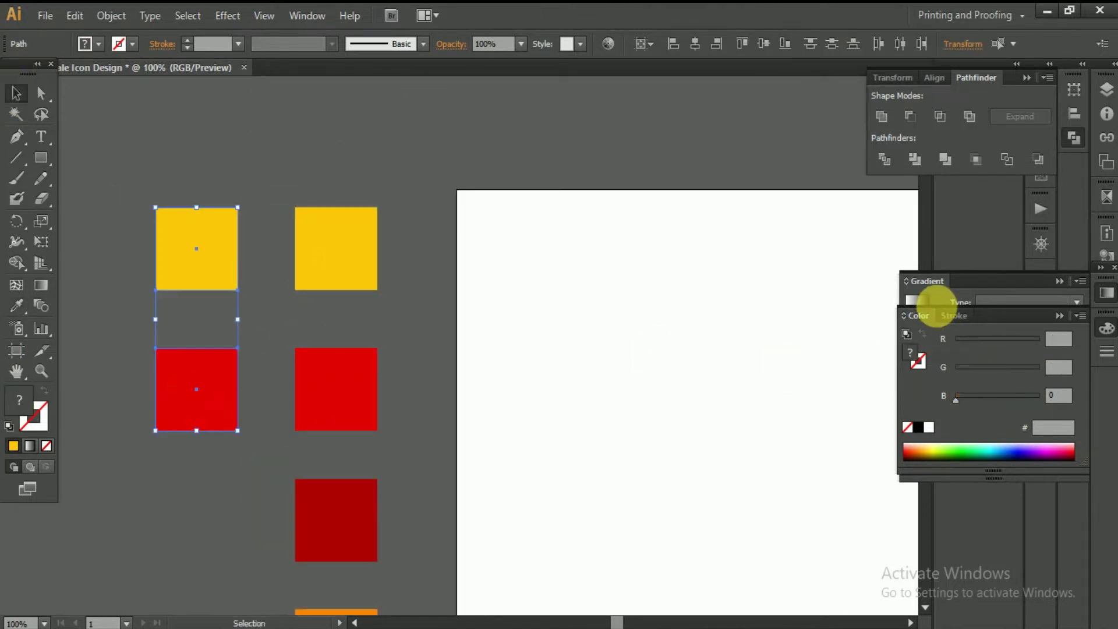
Give the copied squares a gradient fill and copy the yellow swatch's hex code.
{"action": "left_click", "coordinate": [920, 301]}
{"action": "left_click", "coordinate": [329, 257]}
{"action": "double_click", "coordinate": [17, 399]}
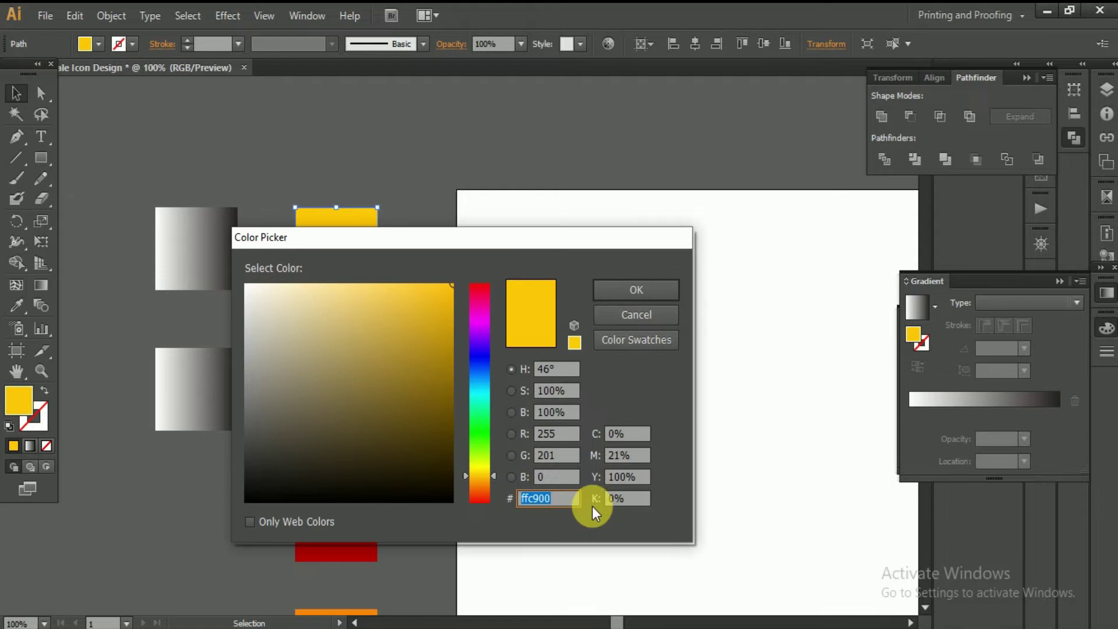
{"action": "right_click", "coordinate": [575, 483]}
{"action": "left_click", "coordinate": [579, 357]}
{"action": "left_click", "coordinate": [609, 294]}
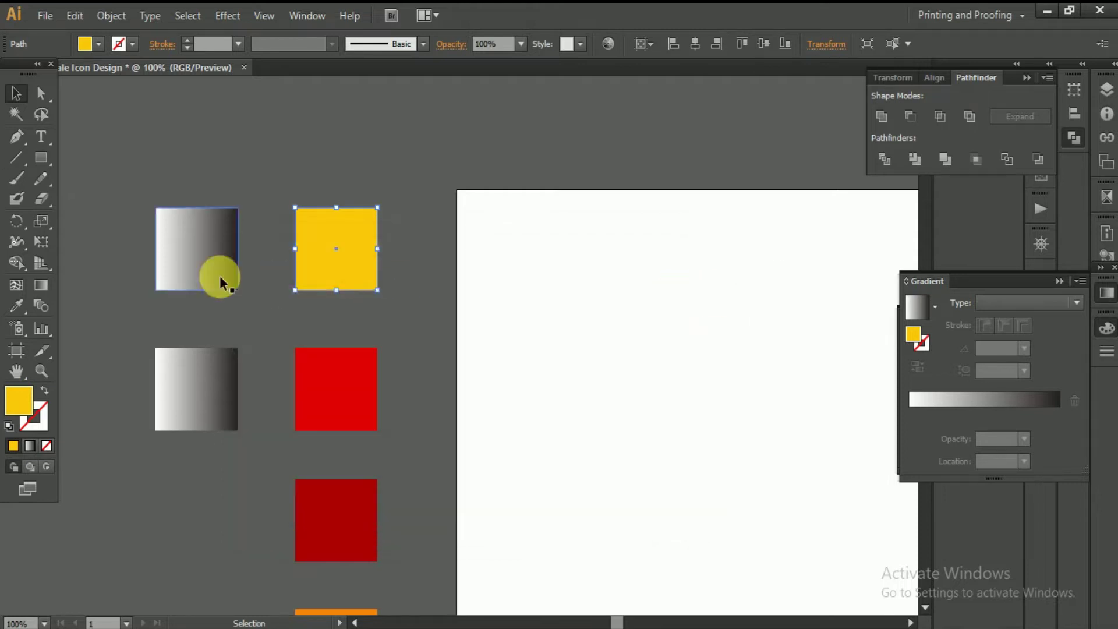
Set the upper gradient's dark end stop to the yellow hex colour in RGB mode.
{"action": "left_click", "coordinate": [219, 275]}
{"action": "double_click", "coordinate": [1059, 414]}
{"action": "left_click", "coordinate": [1054, 432]}
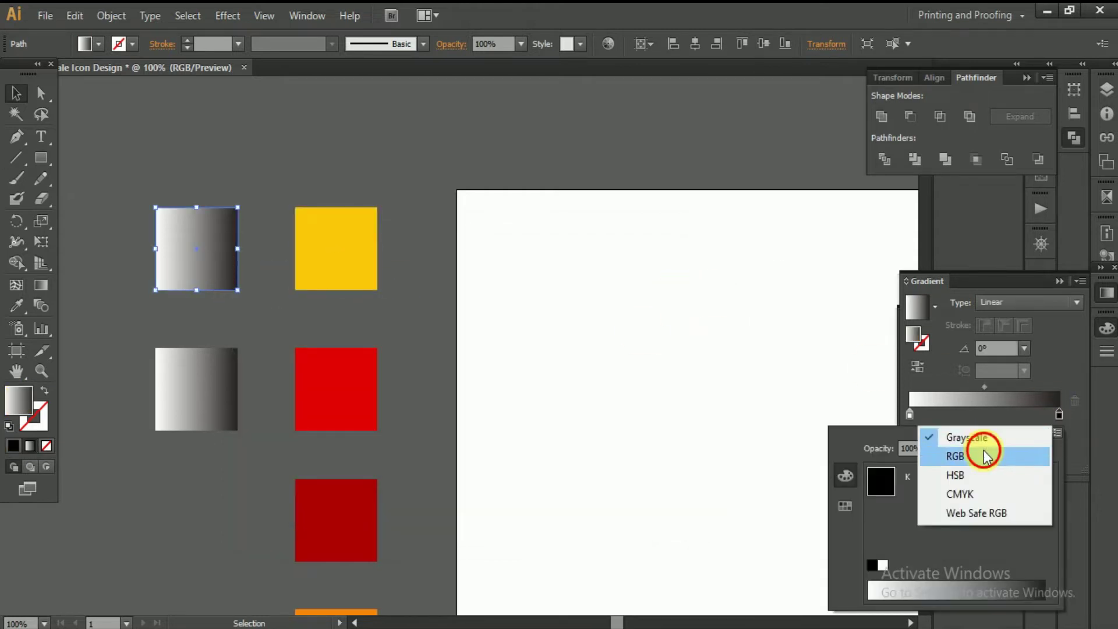
{"action": "left_click", "coordinate": [980, 450]}
{"action": "right_click", "coordinate": [1040, 567]}
{"action": "left_click", "coordinate": [984, 399]}
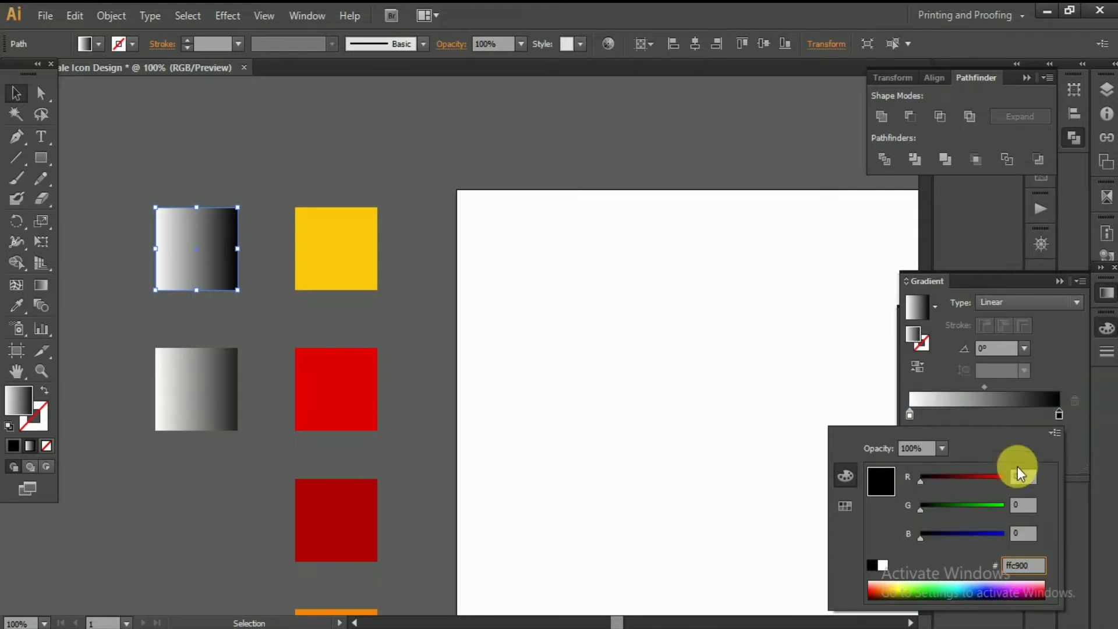
{"action": "key", "text": "Tab"}
{"action": "left_click", "coordinate": [904, 412]}
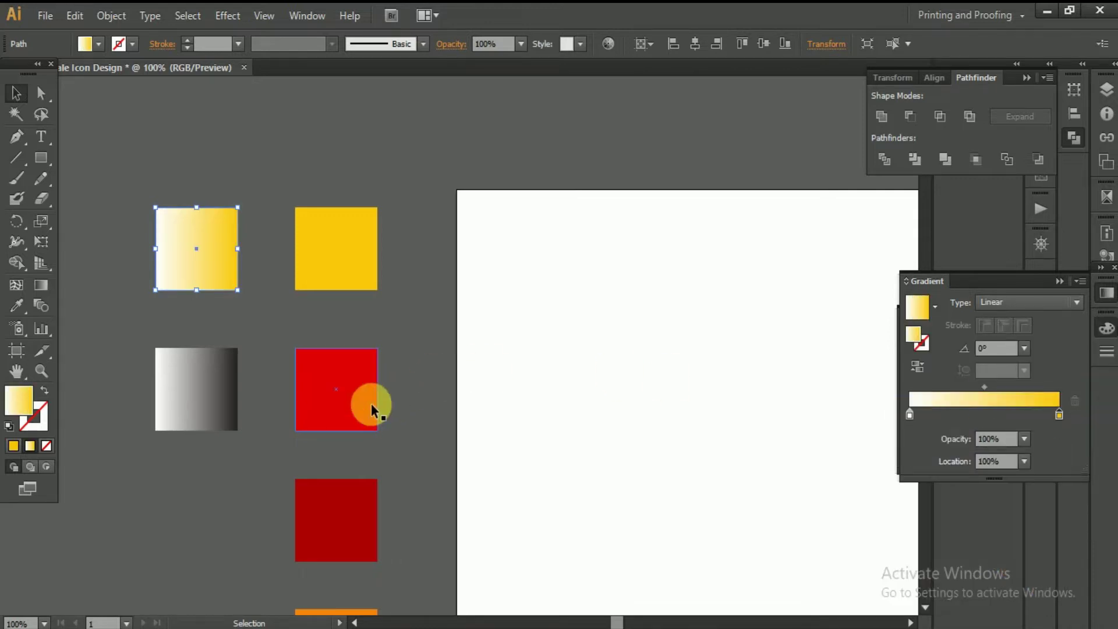
Inspect the orange swatch's fill colour in the Color Picker.
{"action": "scroll", "coordinate": [344, 376], "scroll_direction": "down", "scroll_amount": 3}
{"action": "left_click", "coordinate": [336, 541]}
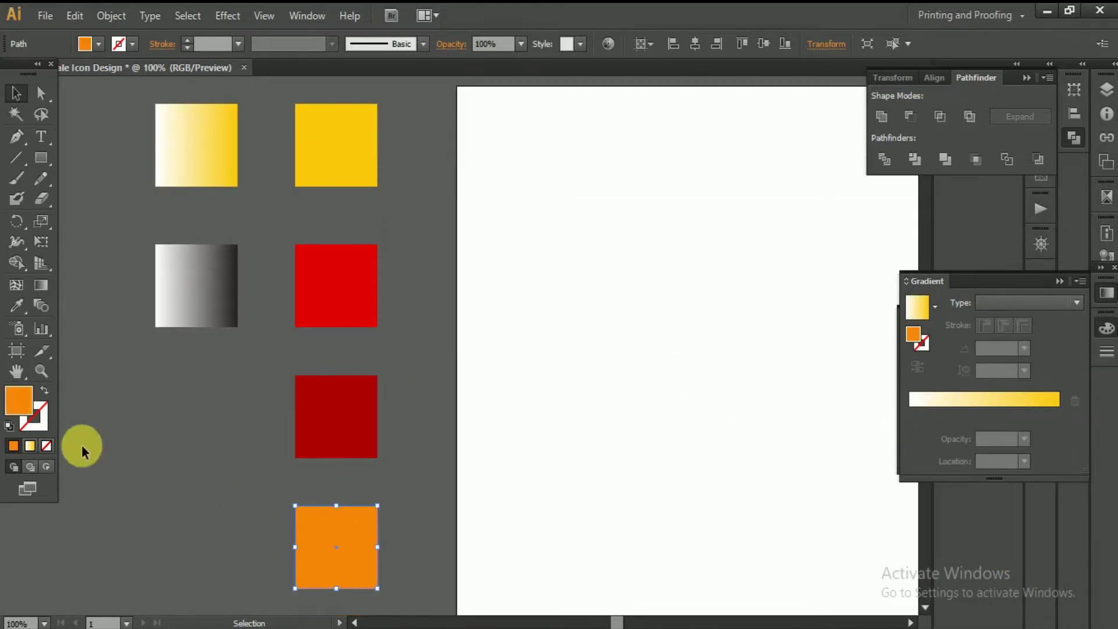
{"action": "double_click", "coordinate": [18, 399]}
{"action": "left_click", "coordinate": [637, 289]}
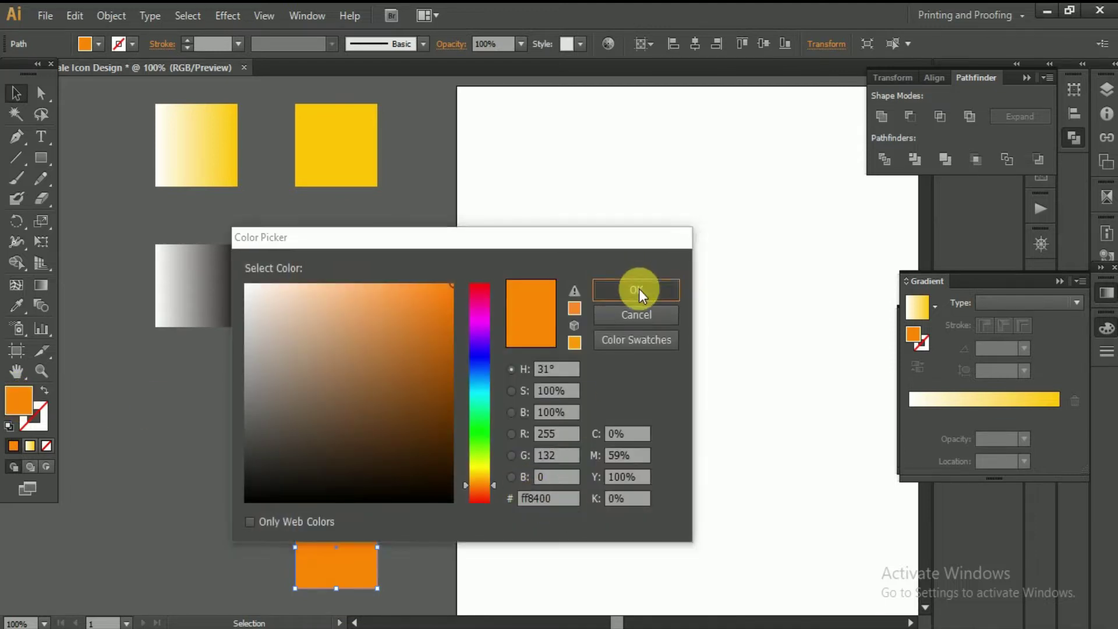
Make the upper gradient run from orange on the left to yellow.
{"action": "left_click", "coordinate": [220, 142]}
{"action": "double_click", "coordinate": [908, 414]}
{"action": "left_click", "coordinate": [1054, 431]}
{"action": "left_click", "coordinate": [960, 456]}
{"action": "right_click", "coordinate": [1013, 565]}
{"action": "left_click", "coordinate": [977, 406]}
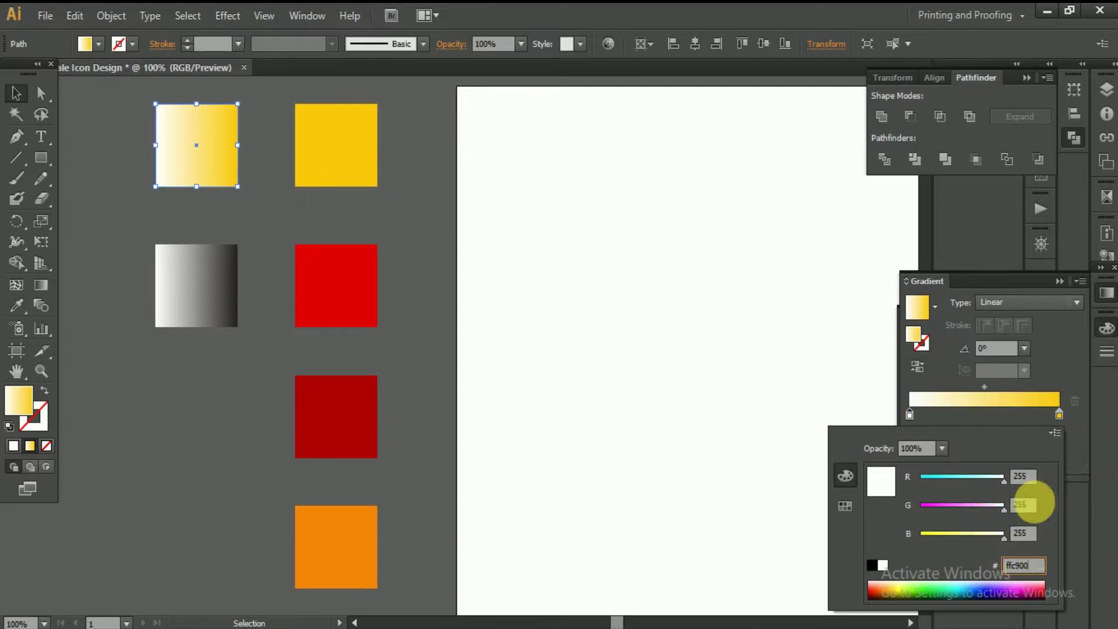
{"action": "left_click", "coordinate": [1023, 504]}
{"action": "double_click", "coordinate": [908, 414]}
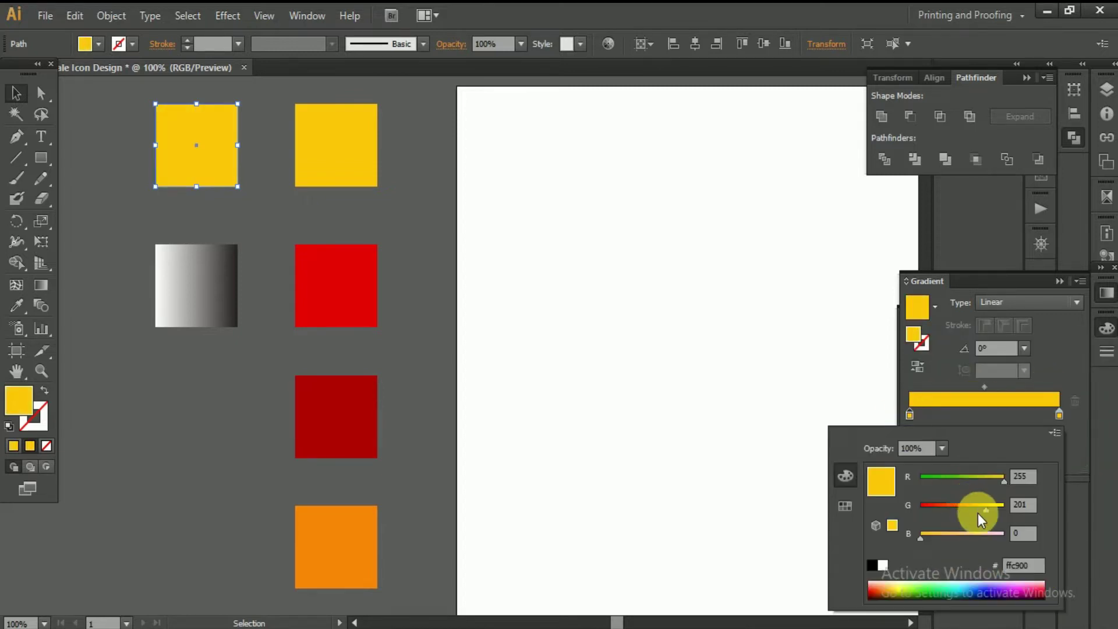
{"action": "left_click_drag", "start_coordinate": [986, 510], "coordinate": [970, 510]}
Copy the orange-to-yellow gradient onto the second gradient square.
{"action": "left_click", "coordinate": [176, 288]}
{"action": "left_click", "coordinate": [16, 304]}
{"action": "left_click", "coordinate": [180, 154]}
{"action": "key", "text": "v"}
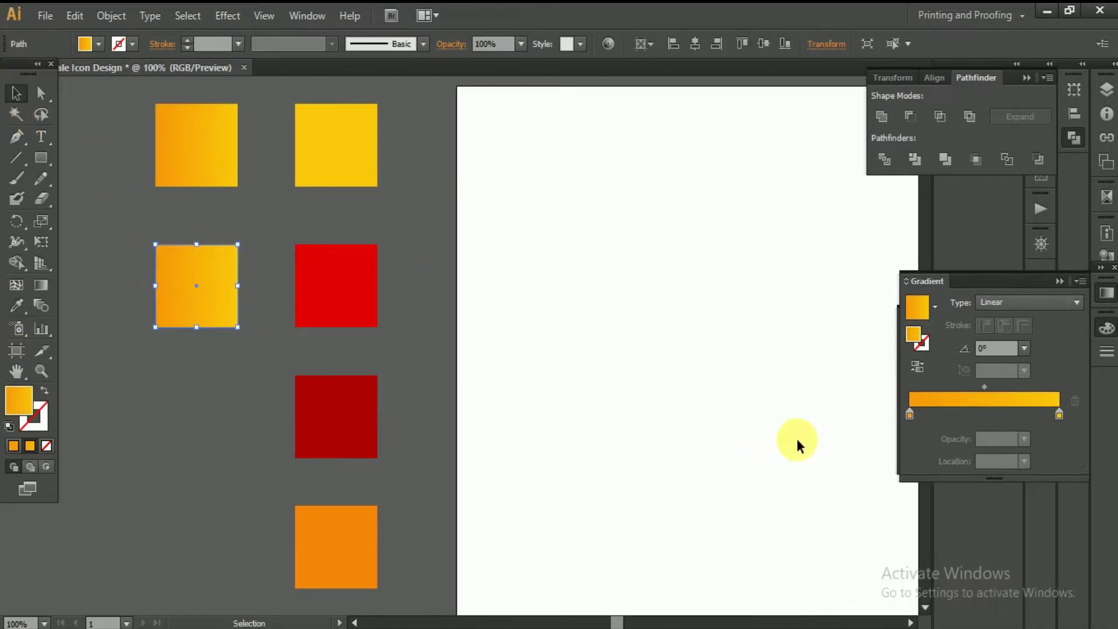
Change the second gradient's stops to red and deep dark red.
{"action": "double_click", "coordinate": [909, 414]}
{"action": "left_click_drag", "start_coordinate": [967, 509], "coordinate": [919, 510]}
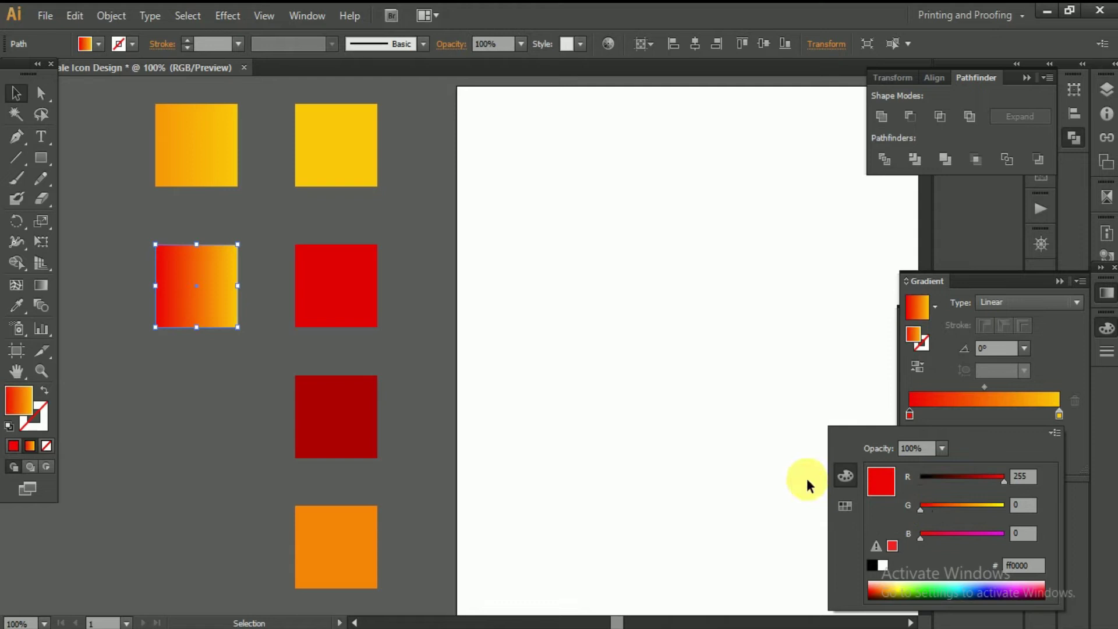
{"action": "double_click", "coordinate": [1060, 416]}
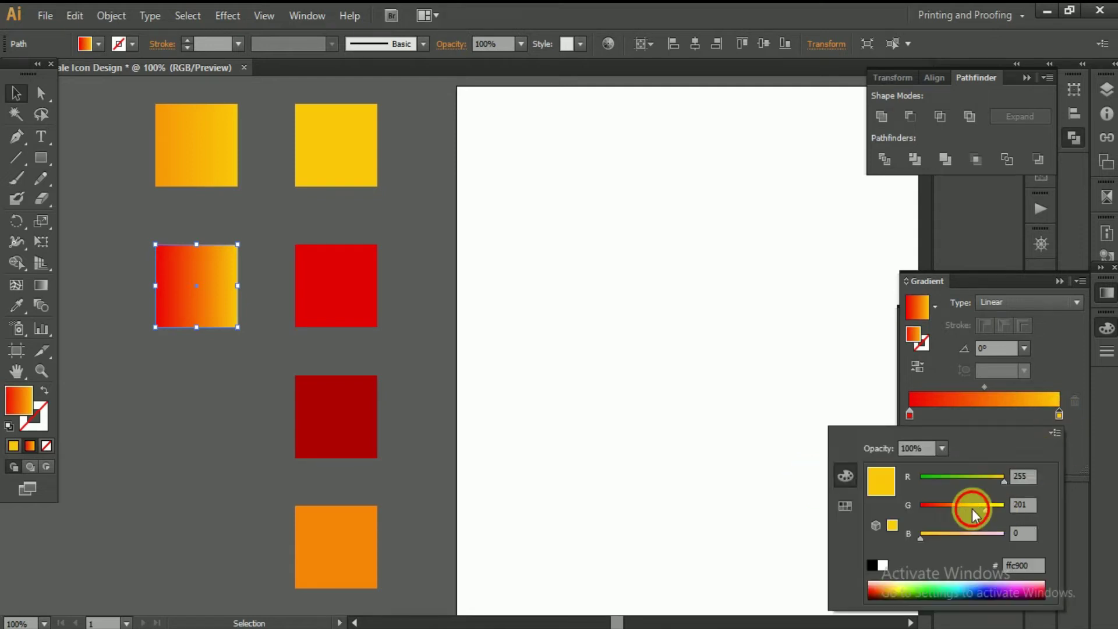
{"action": "left_click_drag", "start_coordinate": [972, 508], "coordinate": [918, 508]}
{"action": "left_click_drag", "start_coordinate": [976, 481], "coordinate": [986, 481]}
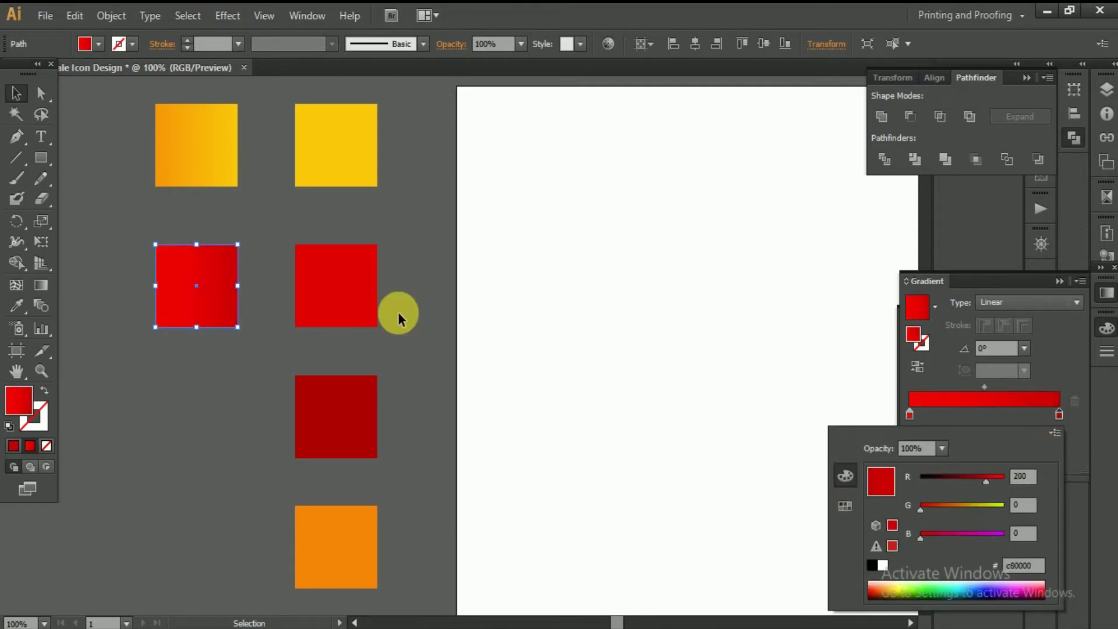
{"action": "left_click", "coordinate": [25, 94]}
{"action": "left_click", "coordinate": [130, 284]}
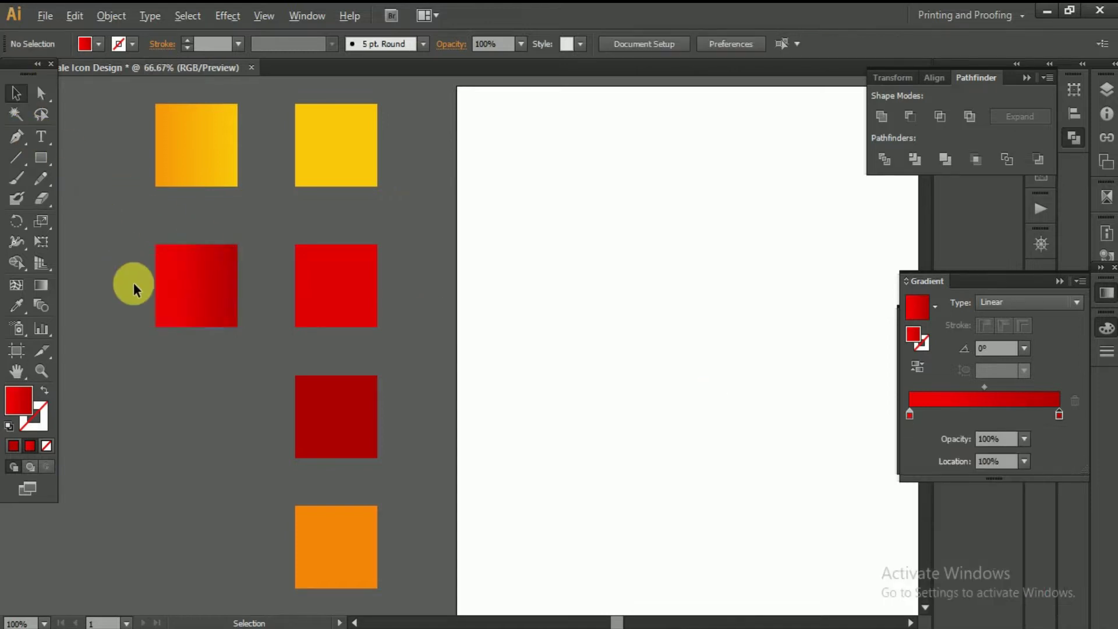
Arrange the six swatches into a compact grid and select them all.
{"action": "key", "text": "ctrl+minus"}
{"action": "left_click_drag", "start_coordinate": [347, 393], "coordinate": [348, 395]}
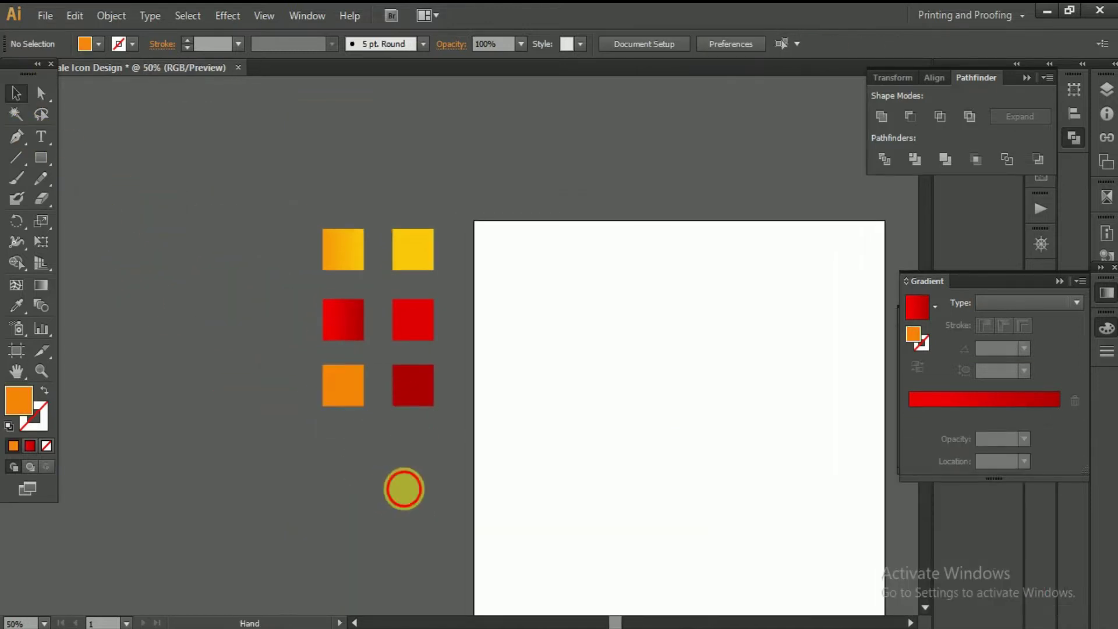
{"action": "left_click_drag", "start_coordinate": [249, 232], "coordinate": [457, 532]}
Draw a wide bar in the artboard's upper half with the orange-to-yellow gradient.
{"action": "left_click_drag", "start_coordinate": [469, 342], "coordinate": [407, 270]}
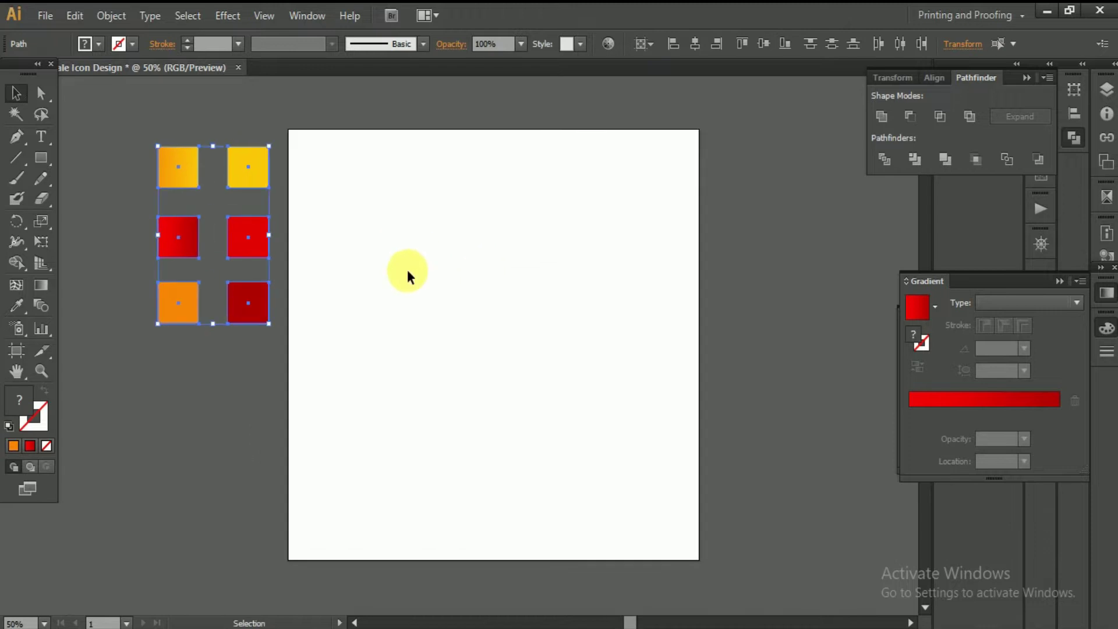
{"action": "left_click", "coordinate": [407, 252]}
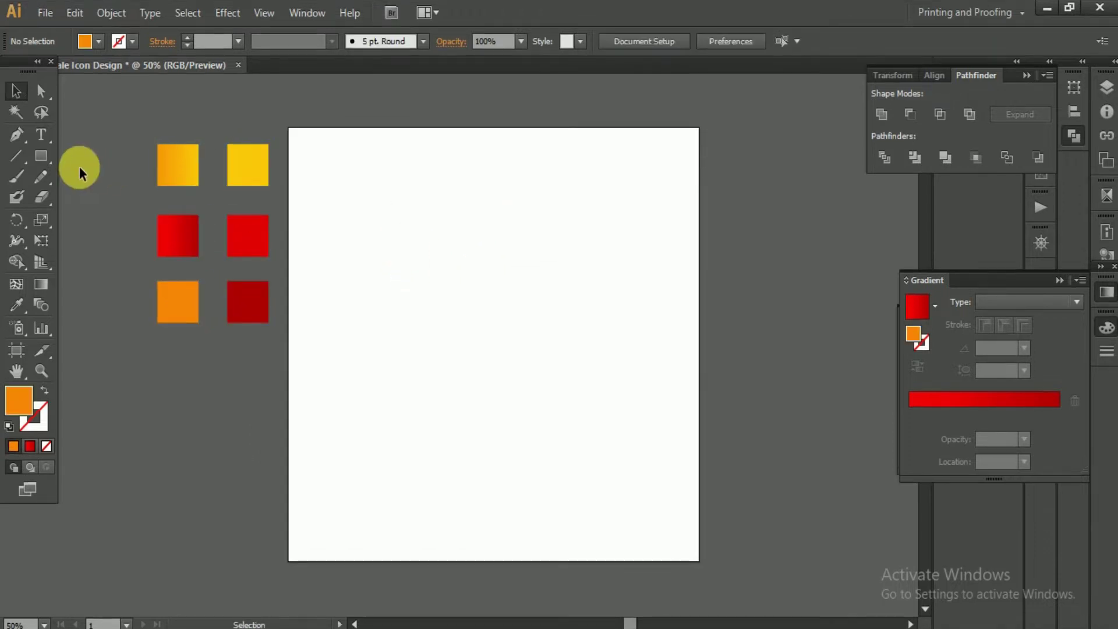
{"action": "left_click", "coordinate": [40, 156]}
{"action": "left_click_drag", "start_coordinate": [392, 245], "coordinate": [575, 306]}
{"action": "left_click", "coordinate": [15, 93]}
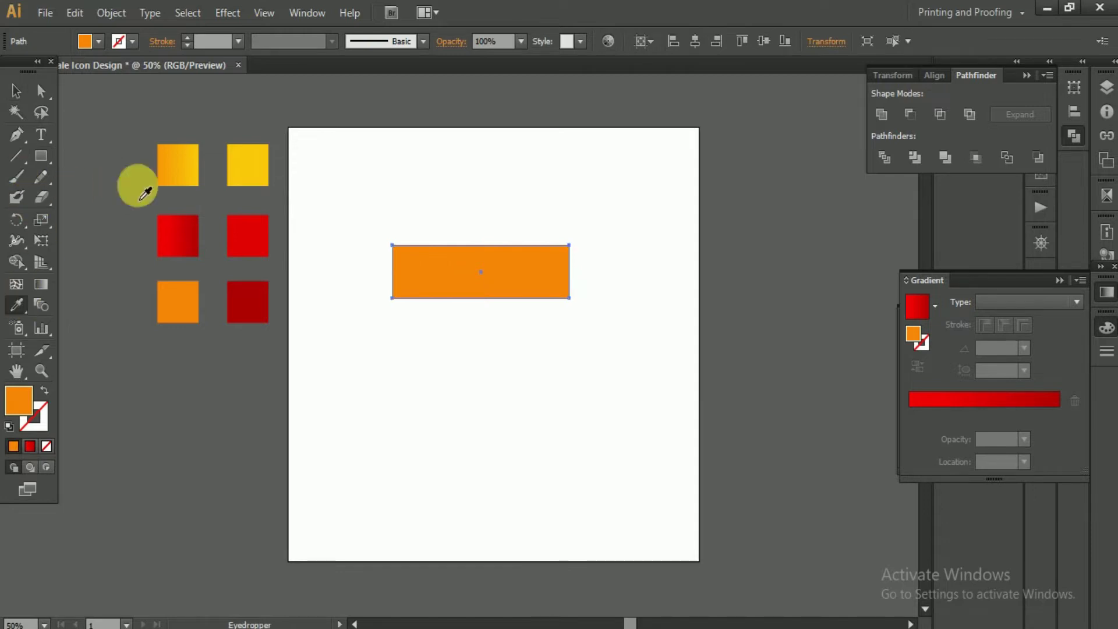
{"action": "left_click", "coordinate": [180, 165]}
Make the bar taller and wider, undoing a stray red swatch copy.
{"action": "scroll", "coordinate": [571, 294], "scroll_direction": "up", "scroll_amount": 1}
{"action": "scroll", "coordinate": [404, 233], "scroll_direction": "up", "scroll_amount": 1}
{"action": "key", "text": "v"}
{"action": "left_click_drag", "start_coordinate": [477, 366], "coordinate": [477, 320]}
{"action": "left_click_drag", "start_coordinate": [300, 396], "coordinate": [279, 397]}
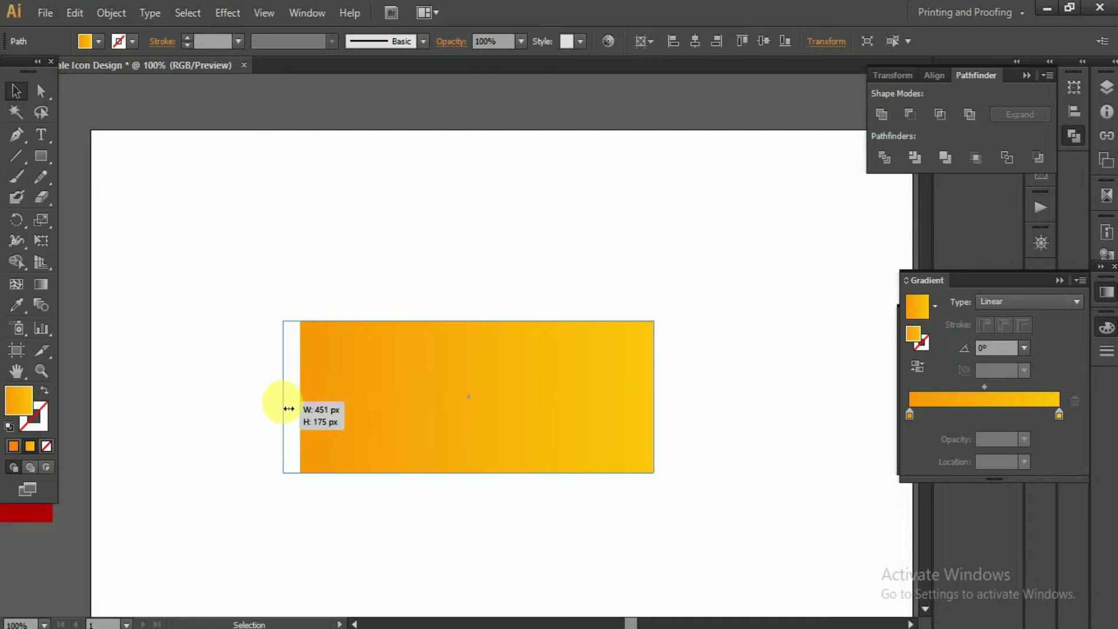
{"action": "left_click_drag", "start_coordinate": [466, 321], "coordinate": [469, 330]}
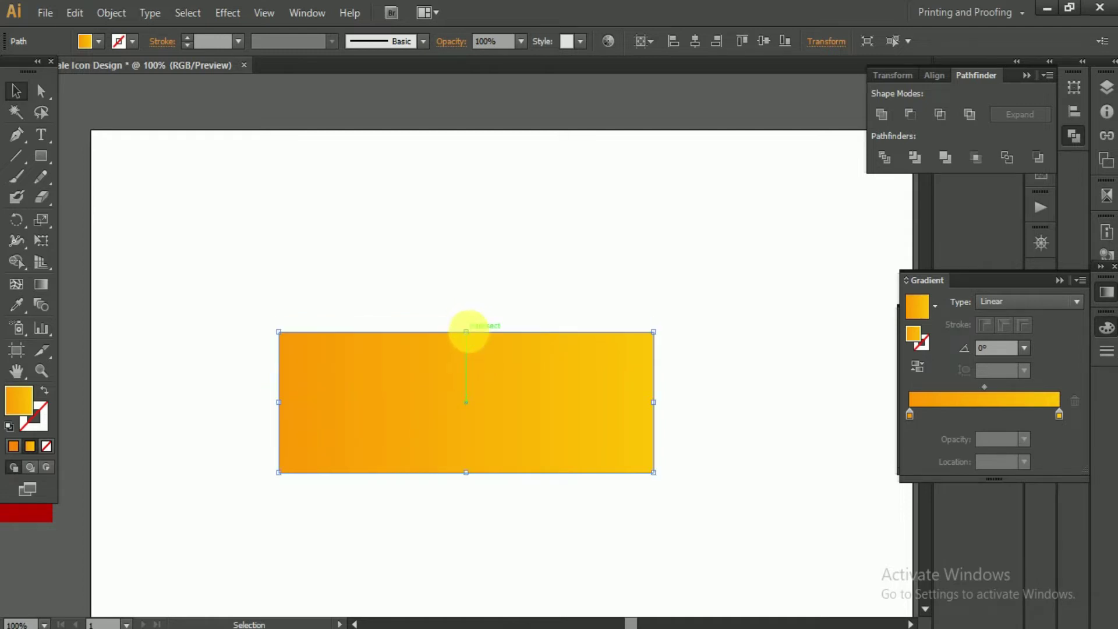
{"action": "scroll", "coordinate": [486, 411], "scroll_direction": "down", "scroll_amount": 2}
{"action": "mouse_move", "coordinate": [182, 380]}
{"action": "left_mouse_down"}
{"action": "mouse_move", "coordinate": [267, 399]}
{"action": "mouse_move", "coordinate": [575, 338]}
{"action": "left_mouse_up"}
{"action": "key", "text": "ctrl+z"}
Slant the bar by lowering its bottom-left and raising its top-right corner.
{"action": "left_click", "coordinate": [404, 363]}
{"action": "scroll", "coordinate": [431, 333], "scroll_direction": "up", "scroll_amount": 3}
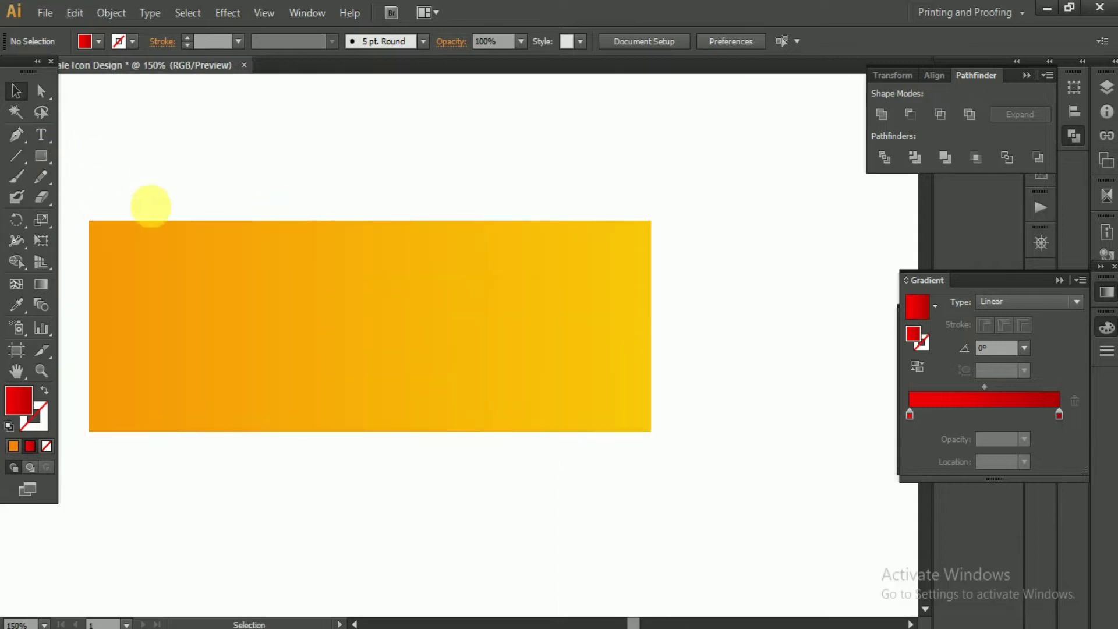
{"action": "left_click_drag", "start_coordinate": [149, 200], "coordinate": [292, 199]}
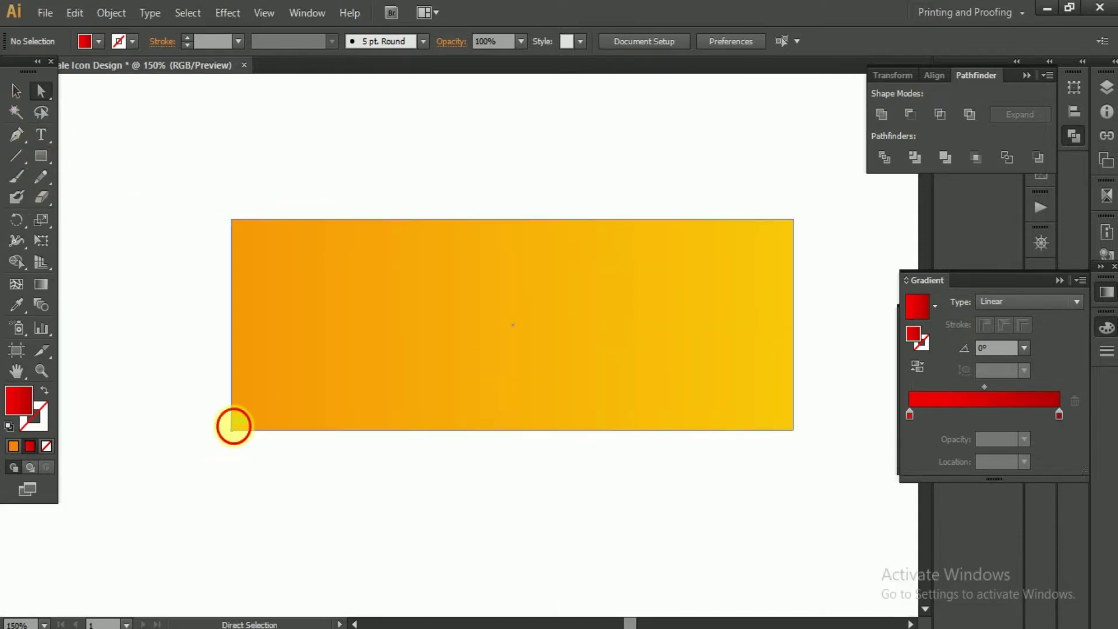
{"action": "left_click_drag", "start_coordinate": [231, 429], "coordinate": [232, 481]}
{"action": "left_click", "coordinate": [15, 91]}
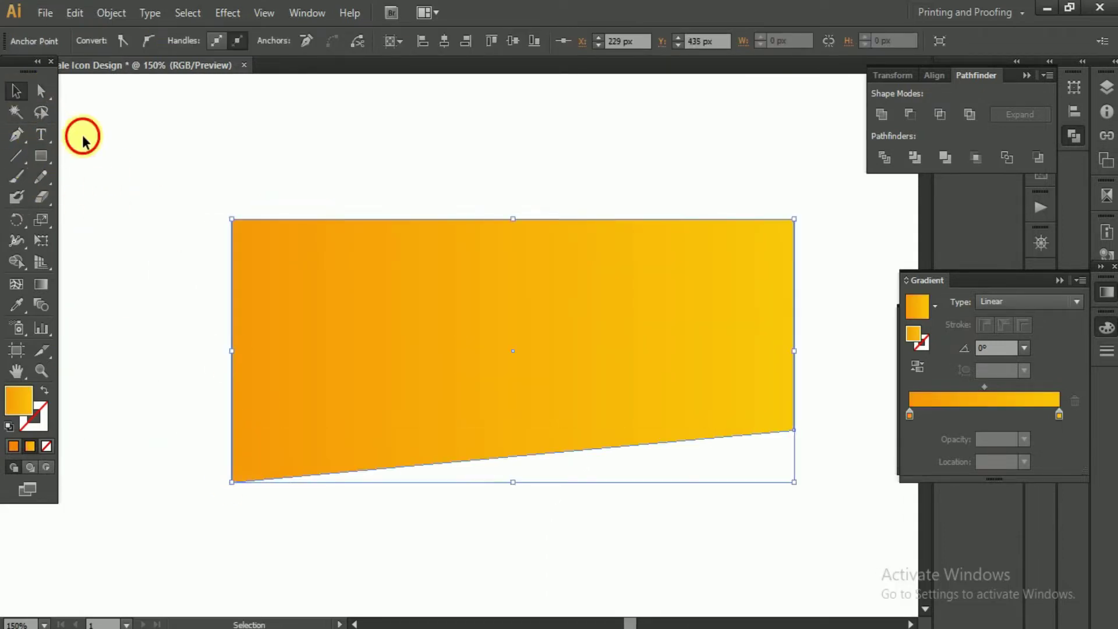
{"action": "left_click", "coordinate": [82, 137]}
{"action": "left_click_drag", "start_coordinate": [513, 281], "coordinate": [374, 282]}
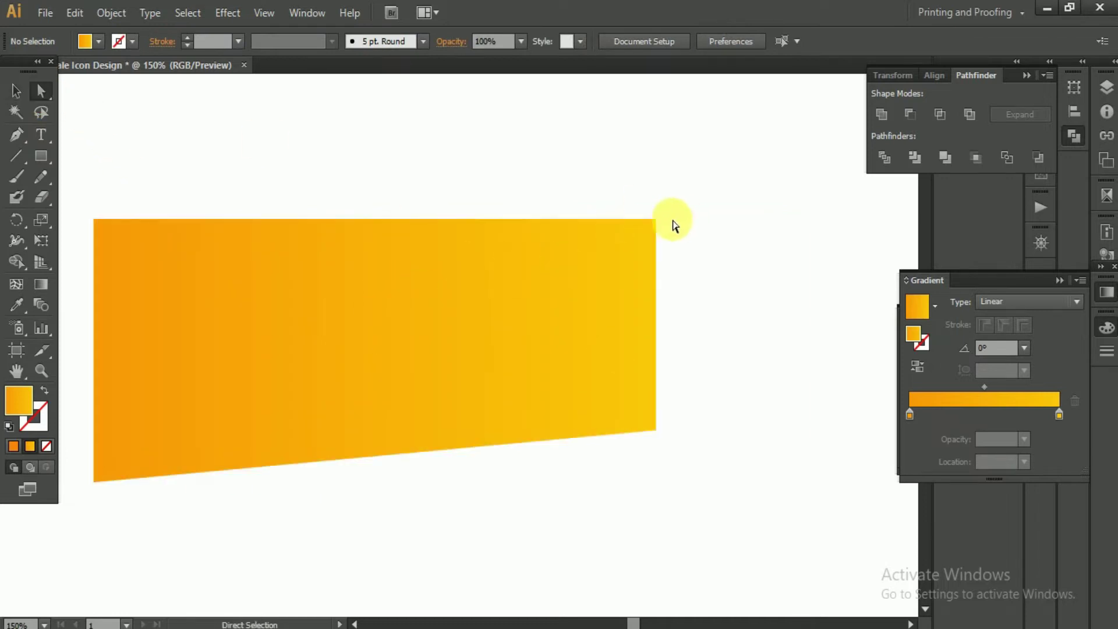
{"action": "left_click_drag", "start_coordinate": [656, 220], "coordinate": [657, 187]}
{"action": "key", "text": "ctrl+1"}
Draw a small rectangle above the banner.
{"action": "key", "text": "m"}
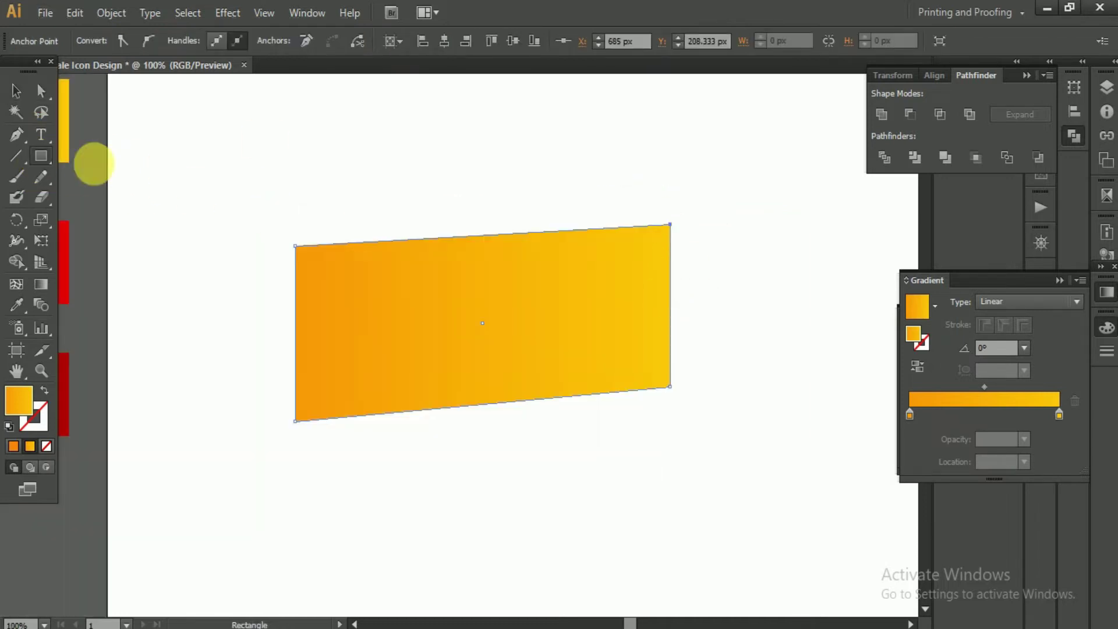
{"action": "left_click_drag", "start_coordinate": [355, 127], "coordinate": [518, 220]}
{"action": "key", "text": "ctrl+minus"}
{"action": "key", "text": "ctrl+minus"}
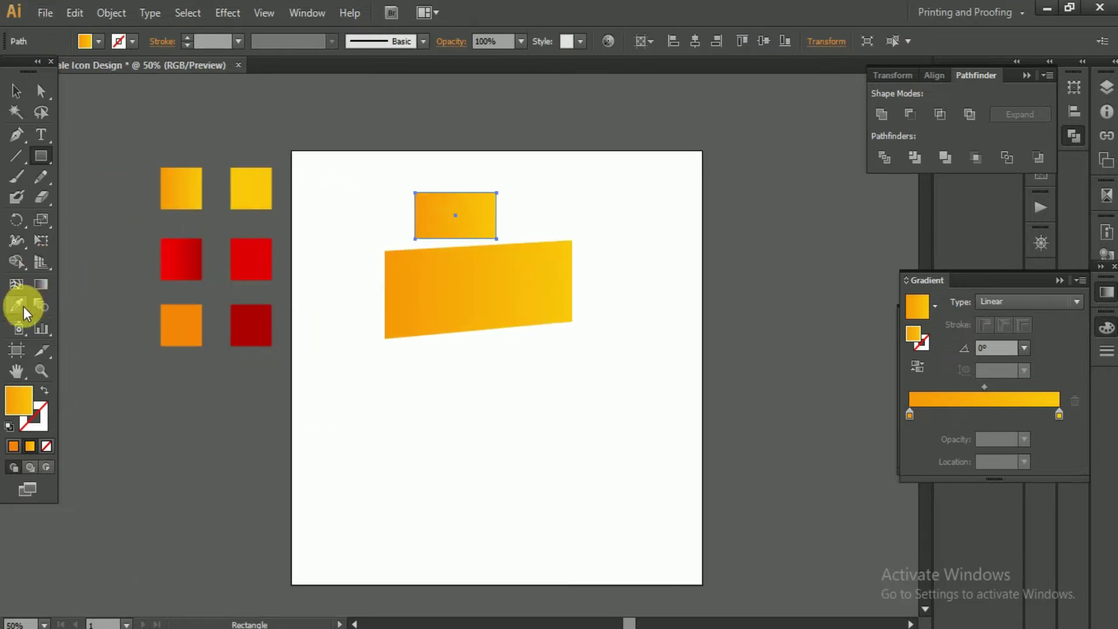
Give the rectangle the red gradient, move it onto the banner's right end, and raise its right edge.
{"action": "left_click", "coordinate": [165, 244]}
{"action": "key", "text": "v"}
{"action": "left_click_drag", "start_coordinate": [373, 234], "coordinate": [483, 300]}
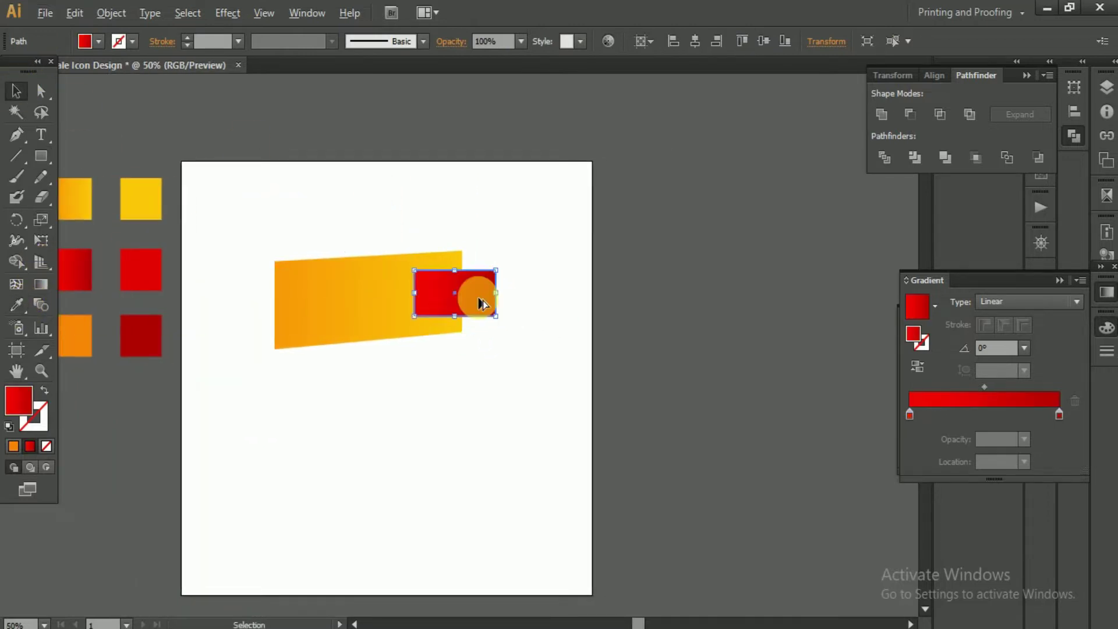
{"action": "scroll", "coordinate": [480, 298], "scroll_direction": "up", "scroll_amount": 3}
{"action": "left_click", "coordinate": [51, 93]}
{"action": "left_click_drag", "start_coordinate": [580, 419], "coordinate": [518, 166]}
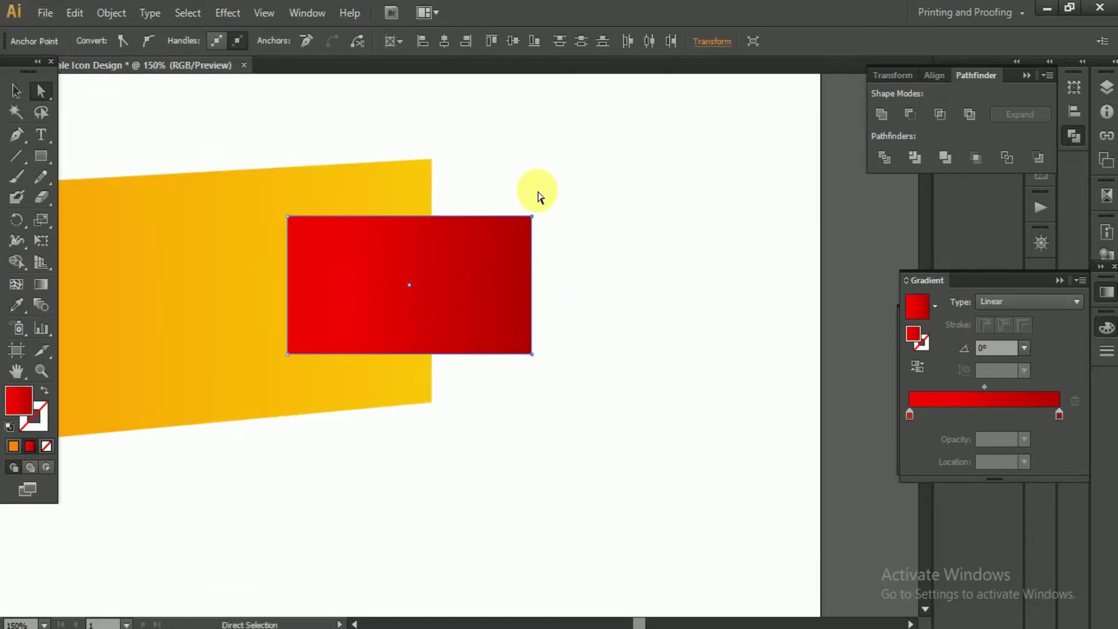
{"action": "left_click_drag", "start_coordinate": [533, 220], "coordinate": [525, 173]}
Lower the red shape, level its top edge and pull its bottom-left corner down.
{"action": "left_click_drag", "start_coordinate": [490, 239], "coordinate": [491, 266]}
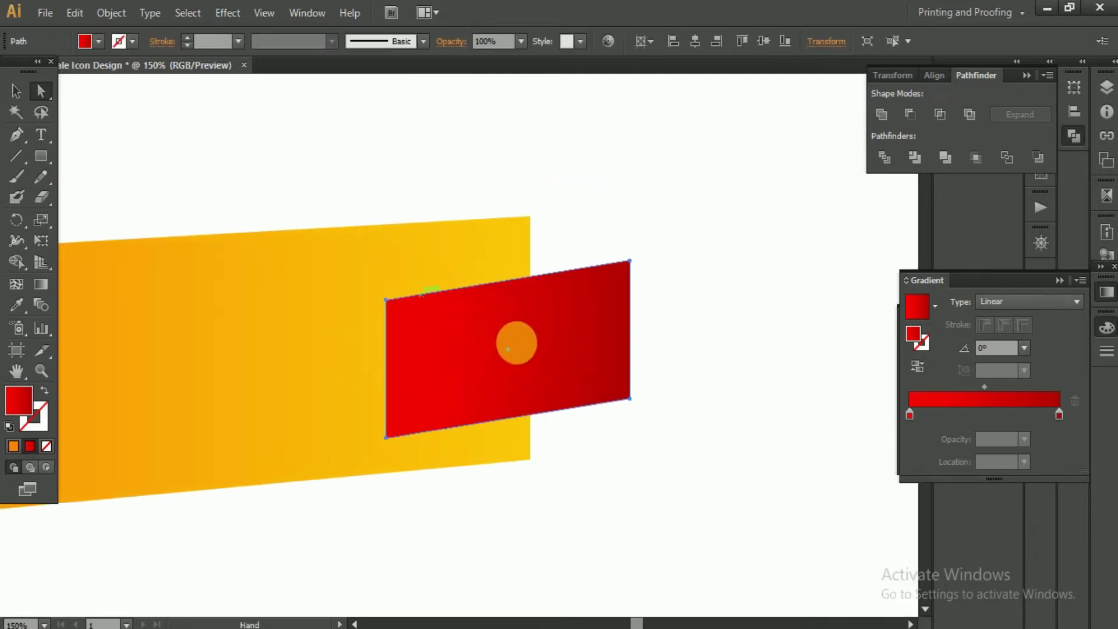
{"action": "left_click", "coordinate": [17, 90]}
{"action": "left_click", "coordinate": [437, 332]}
{"action": "left_click", "coordinate": [42, 92]}
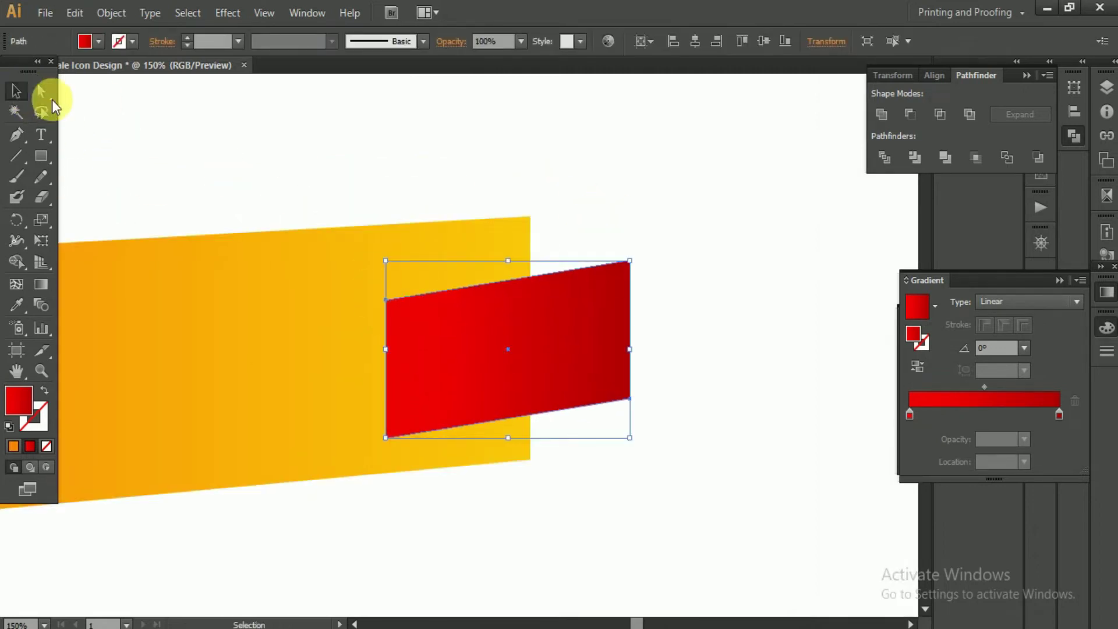
{"action": "left_click", "coordinate": [388, 301]}
{"action": "left_click_drag", "start_coordinate": [389, 306], "coordinate": [384, 260]}
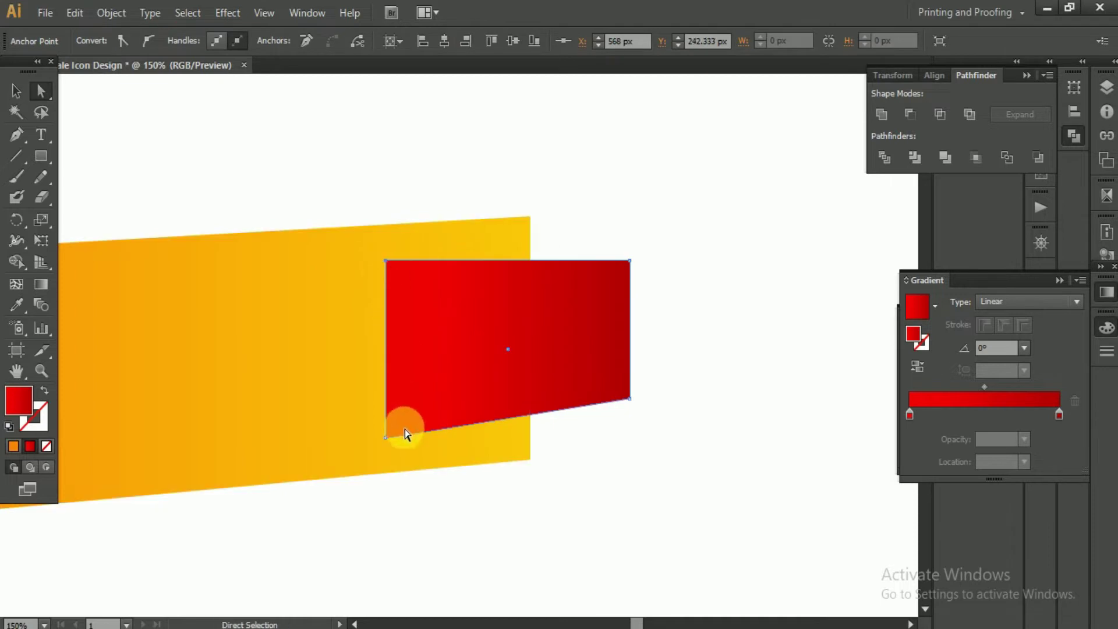
{"action": "left_click_drag", "start_coordinate": [388, 437], "coordinate": [386, 448]}
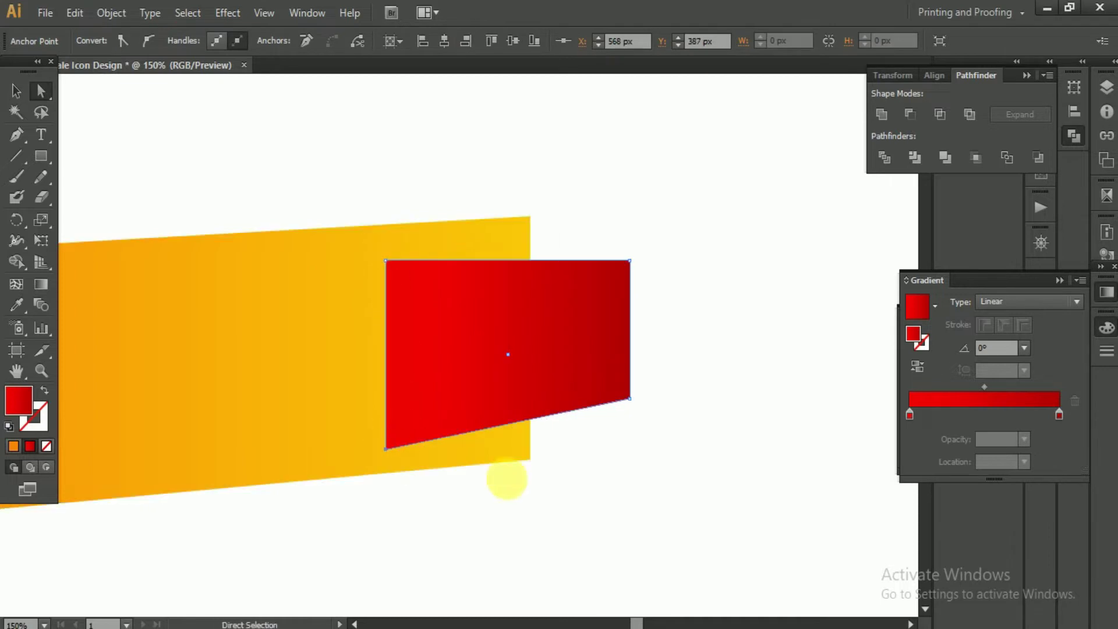
Reflect the red panel across the vertical axis and nudge it down-left onto the banner end.
{"action": "left_click", "coordinate": [16, 91]}
{"action": "right_click", "coordinate": [459, 316]}
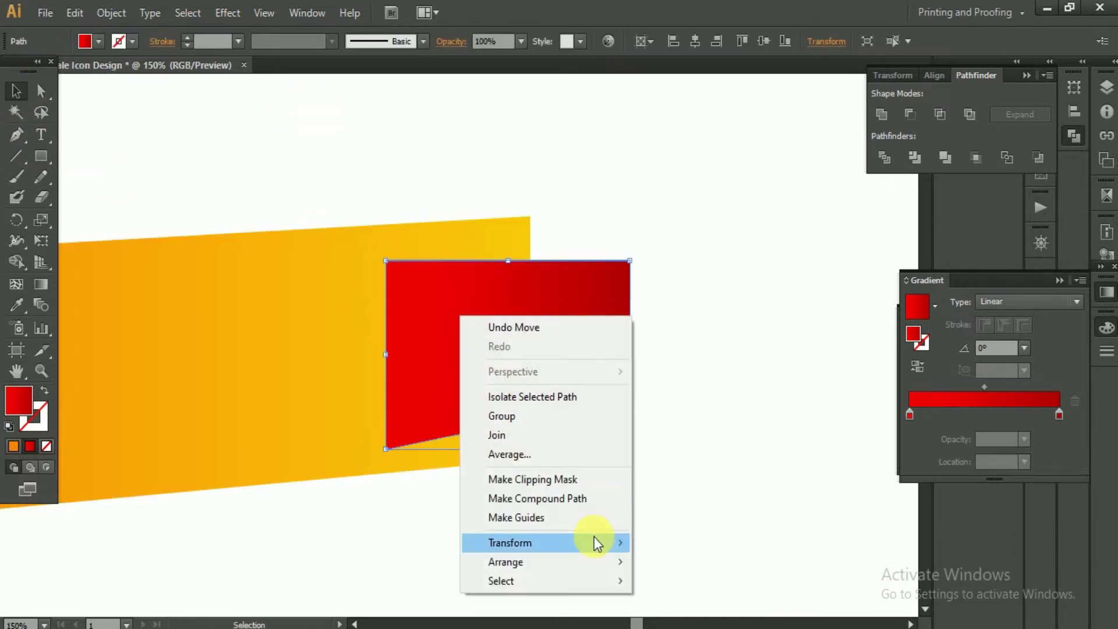
{"action": "left_click", "coordinate": [697, 459]}
{"action": "left_click", "coordinate": [339, 427]}
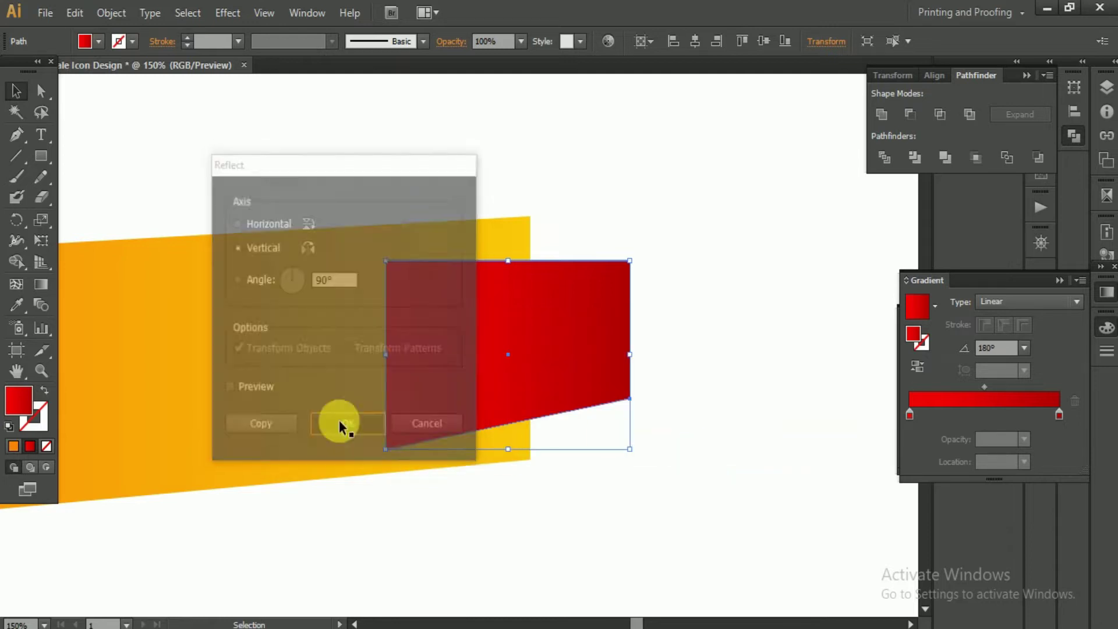
{"action": "mouse_move", "coordinate": [526, 350]}
{"action": "left_mouse_down"}
{"action": "mouse_move", "coordinate": [660, 372]}
{"action": "mouse_move", "coordinate": [572, 372]}
{"action": "left_mouse_up"}
{"action": "left_click", "coordinate": [680, 238]}
{"action": "left_click_drag", "start_coordinate": [641, 340], "coordinate": [631, 341]}
{"action": "left_click_drag", "start_coordinate": [698, 242], "coordinate": [646, 234]}
Draw a triangle from the banner's top-right corner to the red panel's top corners.
{"action": "left_click", "coordinate": [16, 134]}
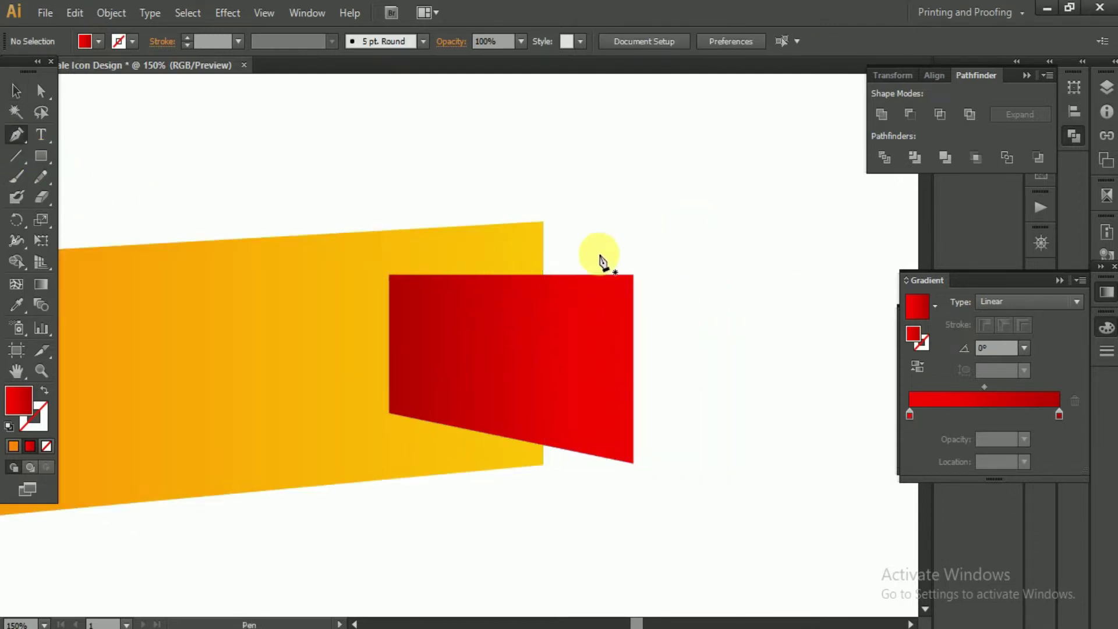
{"action": "scroll", "coordinate": [565, 252], "scroll_direction": "up", "scroll_amount": 3}
{"action": "left_click", "coordinate": [512, 228]}
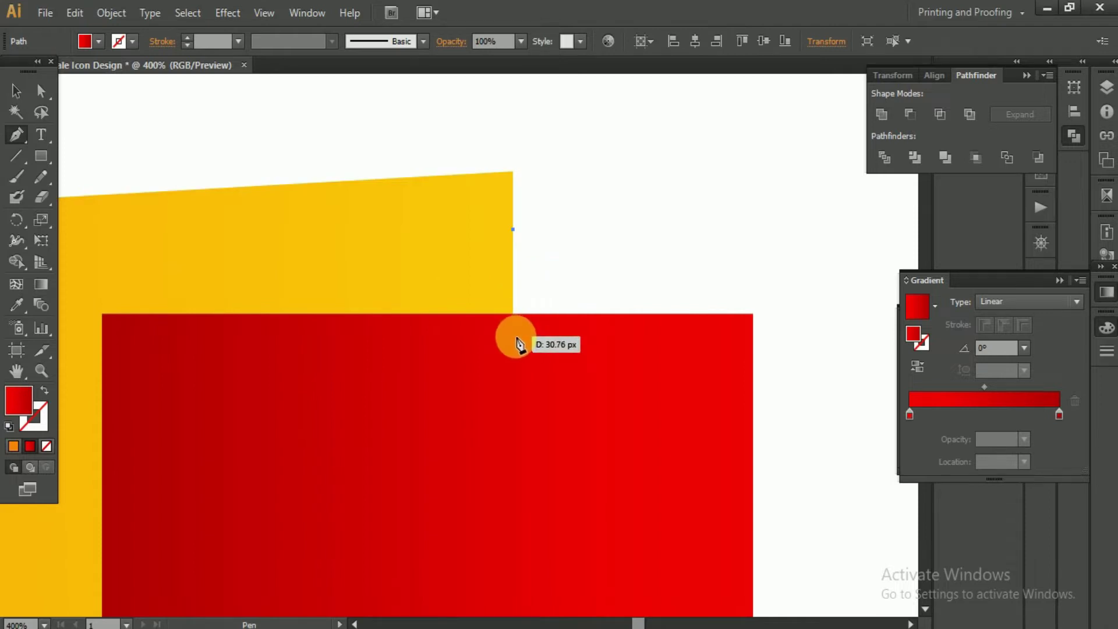
{"action": "left_click", "coordinate": [512, 313]}
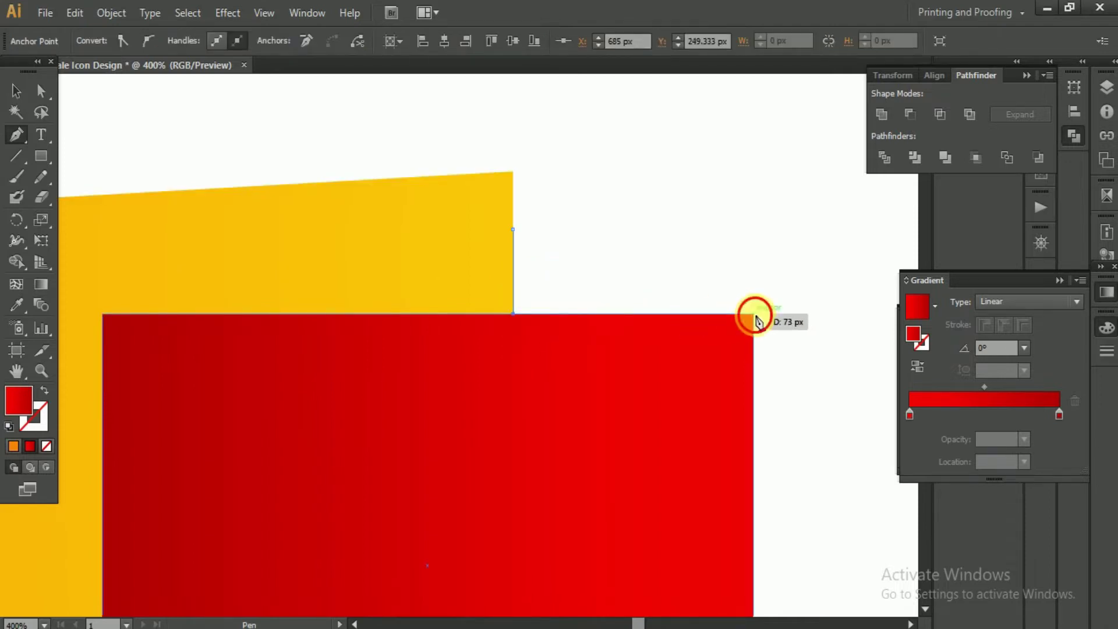
{"action": "left_click", "coordinate": [753, 314]}
{"action": "left_click", "coordinate": [513, 229]}
{"action": "left_click", "coordinate": [16, 90]}
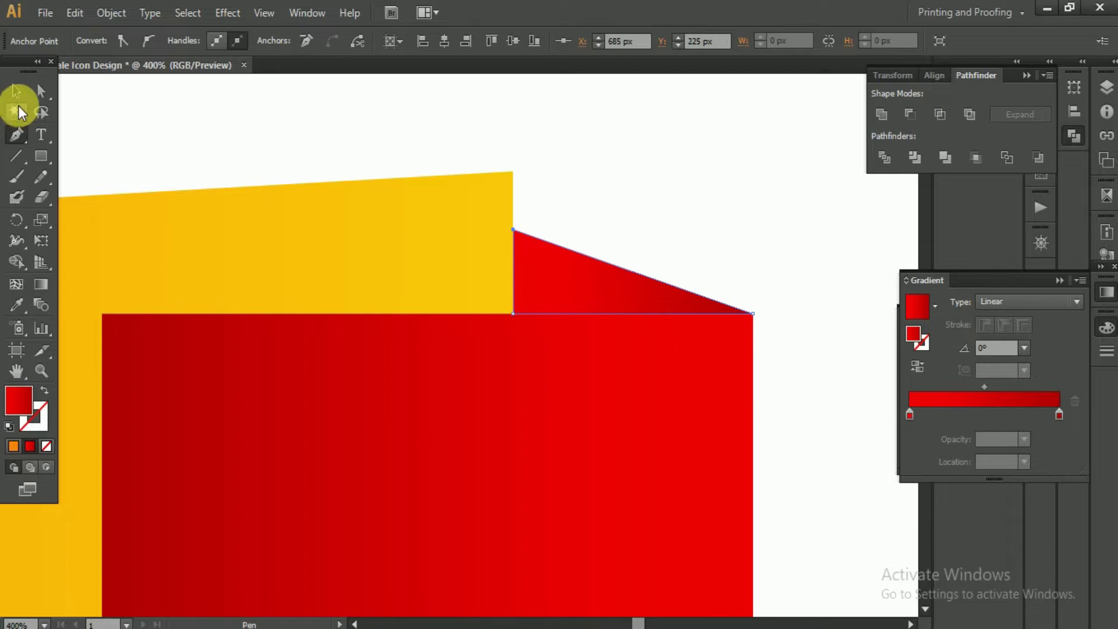
{"action": "left_click", "coordinate": [803, 329]}
Fill the triangle with the red gradient, checking the red panel's gradient settings.
{"action": "scroll", "coordinate": [805, 326], "scroll_direction": "down", "scroll_amount": 1}
{"action": "left_click", "coordinate": [670, 297]}
{"action": "left_click", "coordinate": [1007, 404]}
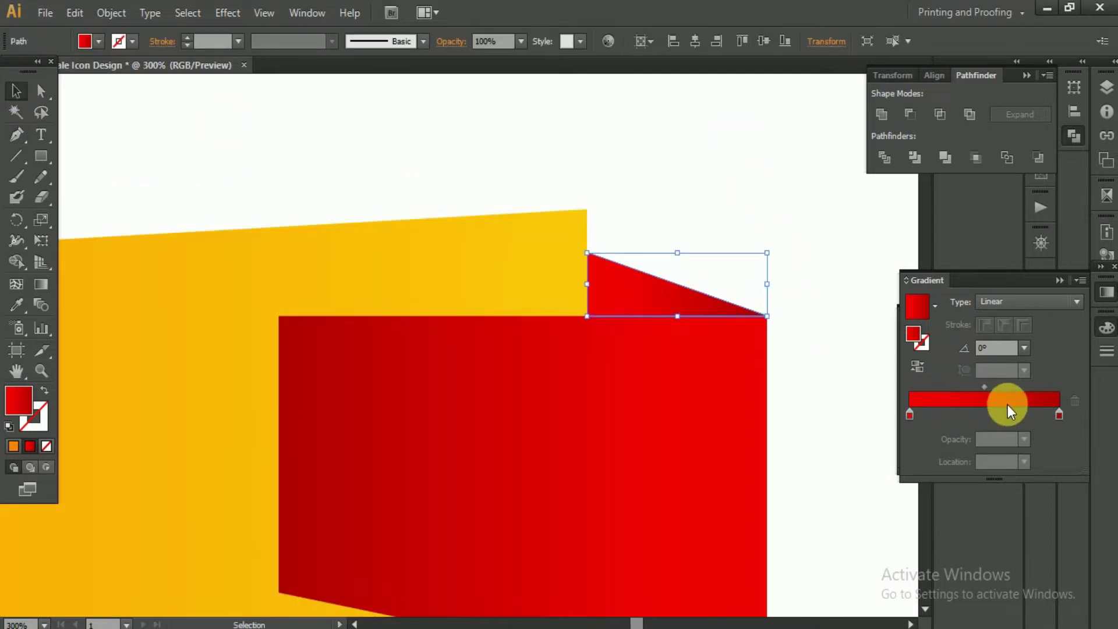
{"action": "left_click", "coordinate": [18, 93]}
{"action": "left_click", "coordinate": [526, 429]}
{"action": "left_click", "coordinate": [983, 392]}
{"action": "left_click", "coordinate": [706, 299]}
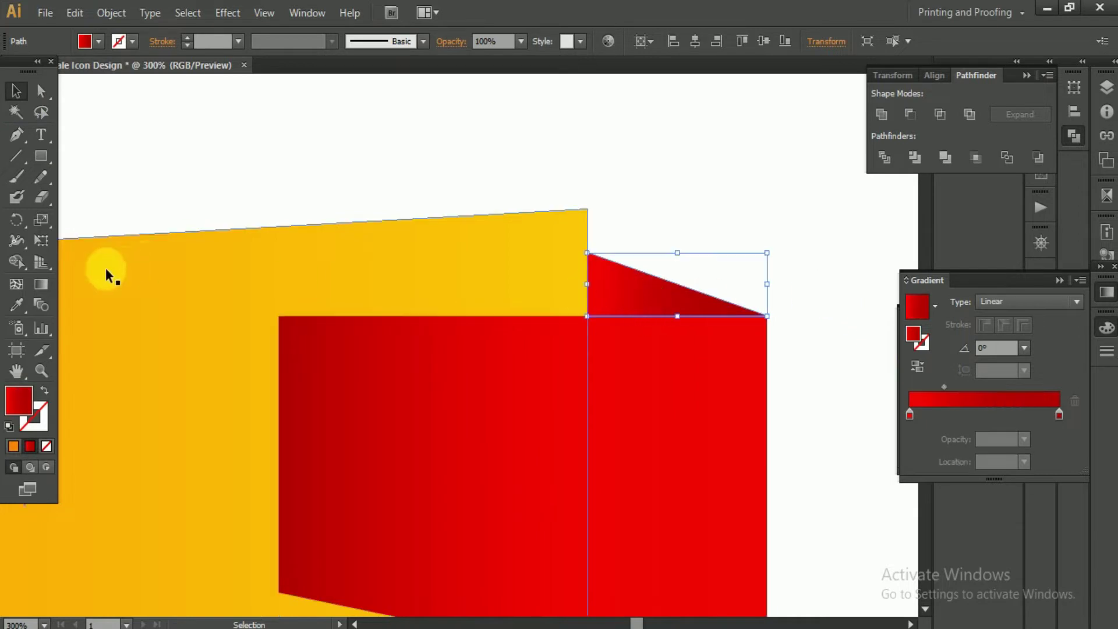
Run the triangle's gradient vertically and reverse it so it shades bottom to top.
{"action": "left_click", "coordinate": [41, 283]}
{"action": "left_click_drag", "start_coordinate": [677, 320], "coordinate": [674, 258]}
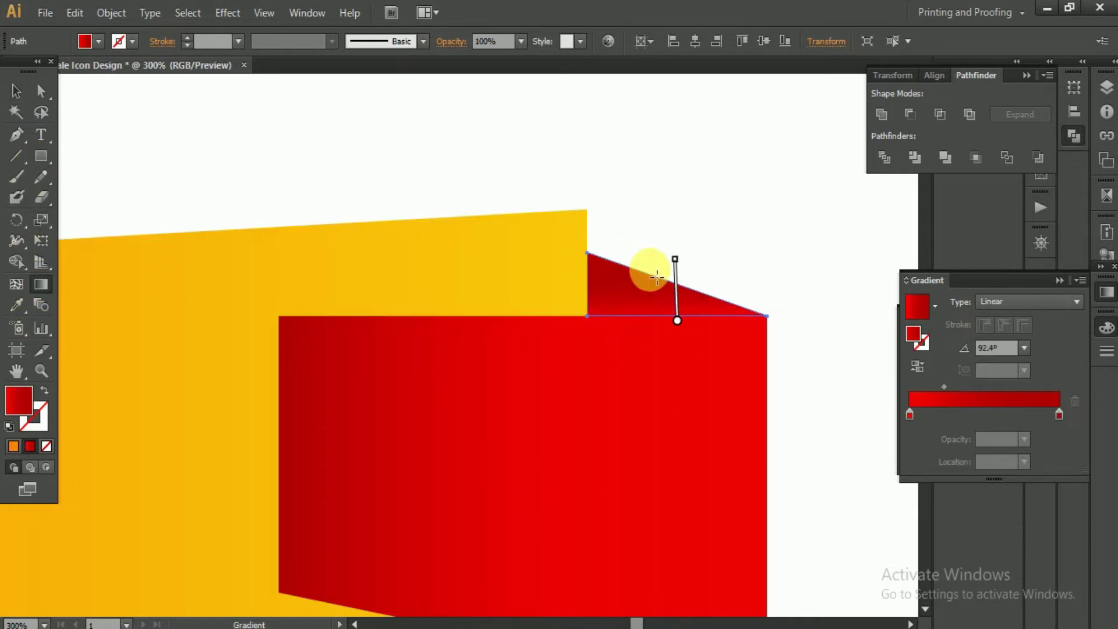
{"action": "left_click", "coordinate": [924, 366]}
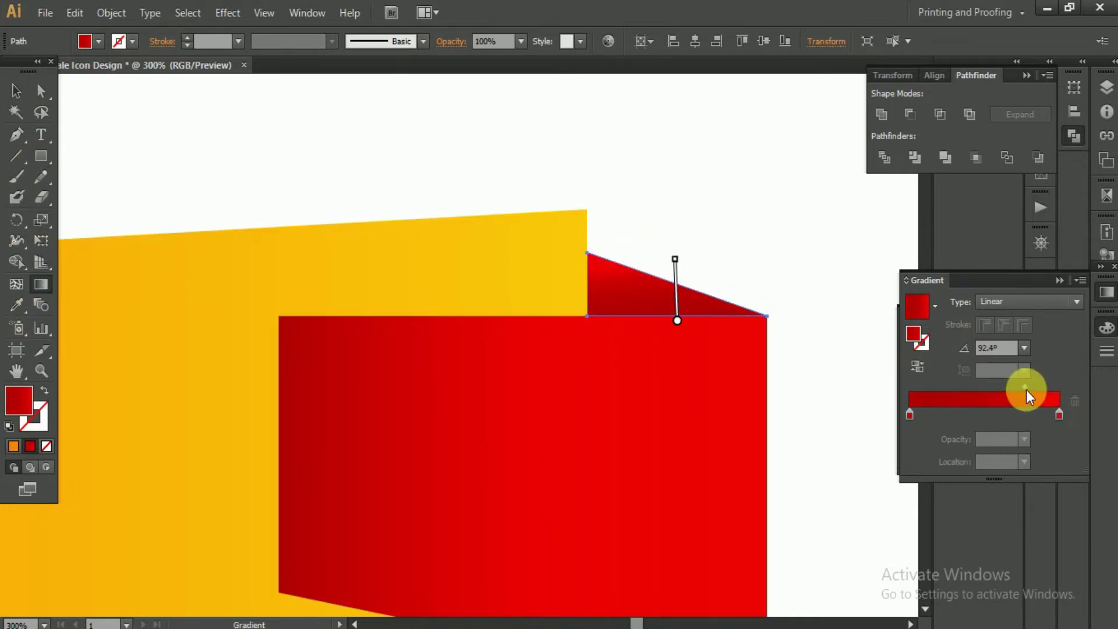
{"action": "key", "text": "v"}
{"action": "left_click", "coordinate": [175, 102]}
{"action": "key", "text": "ctrl+1"}
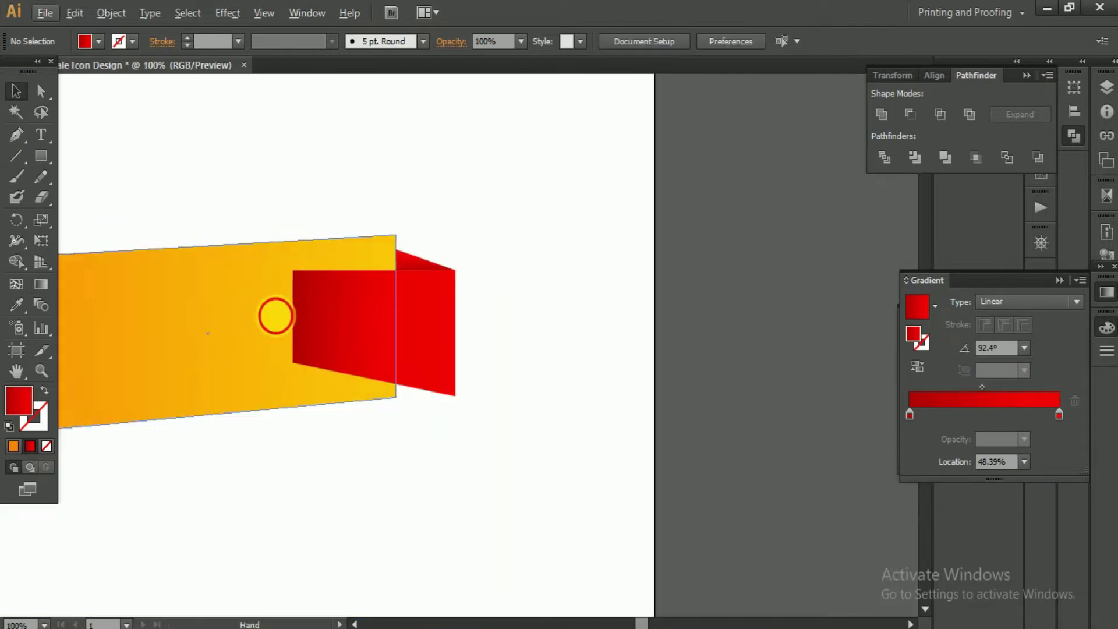
{"action": "left_click_drag", "start_coordinate": [274, 317], "coordinate": [692, 499]}
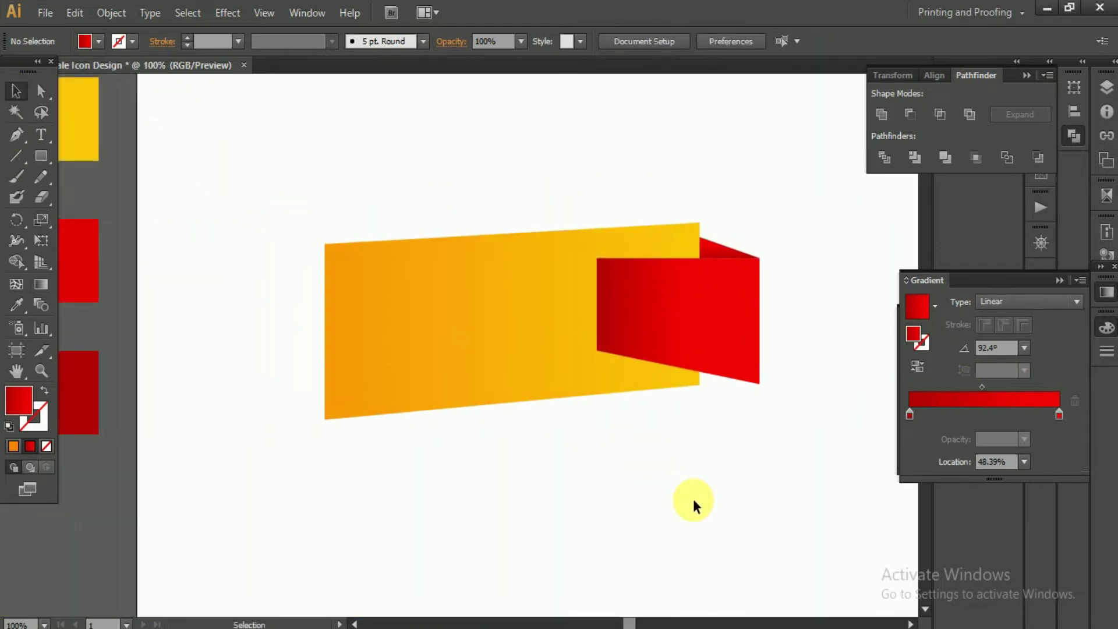
{"action": "key", "text": "ctrl+plus"}
Duplicate the red fold to the left, reflect it, and send it behind the banner's left end.
{"action": "left_click_drag", "start_coordinate": [704, 269], "coordinate": [87, 287]}
{"action": "right_click", "coordinate": [303, 270]}
{"action": "mouse_move", "coordinate": [353, 497]}
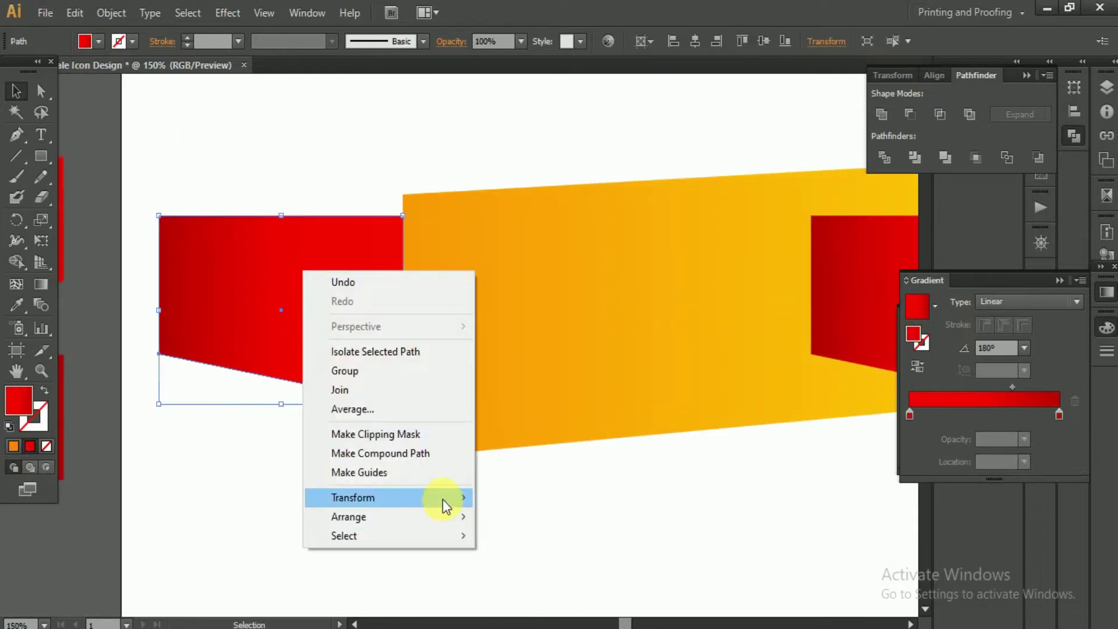
{"action": "left_click", "coordinate": [543, 559]}
{"action": "left_click", "coordinate": [365, 429]}
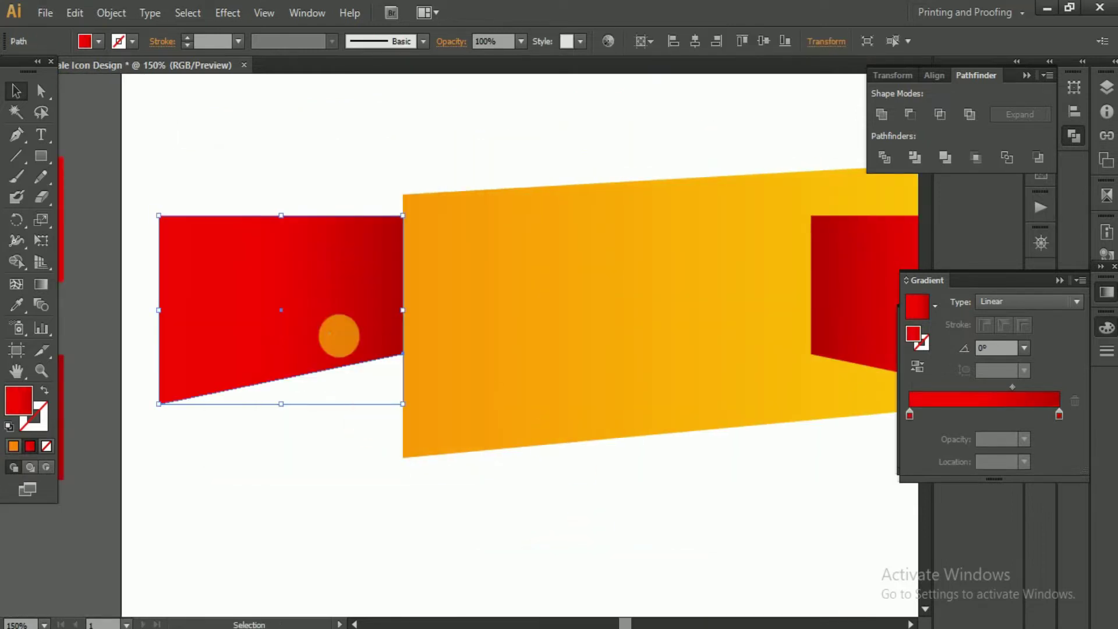
{"action": "left_click_drag", "start_coordinate": [340, 332], "coordinate": [457, 315]}
{"action": "right_click", "coordinate": [457, 315]}
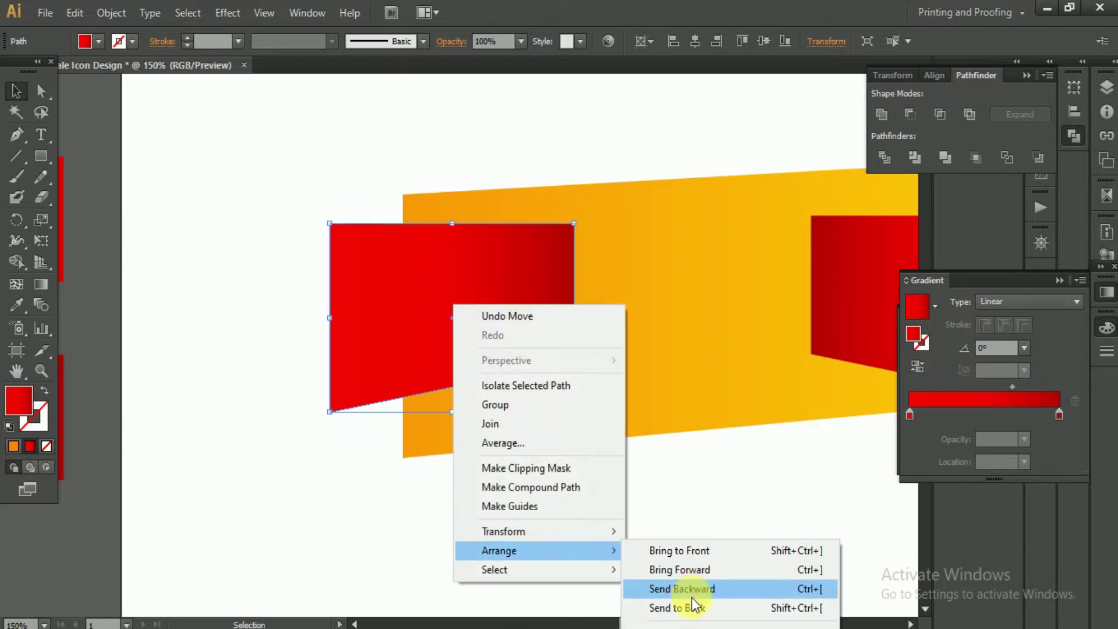
{"action": "left_click", "coordinate": [678, 587]}
{"action": "left_click_drag", "start_coordinate": [389, 349], "coordinate": [425, 354]}
Narrow the red copy into a thin strip and raise its top-left anchor to the banner.
{"action": "scroll", "coordinate": [275, 357], "scroll_direction": "up", "scroll_amount": 2}
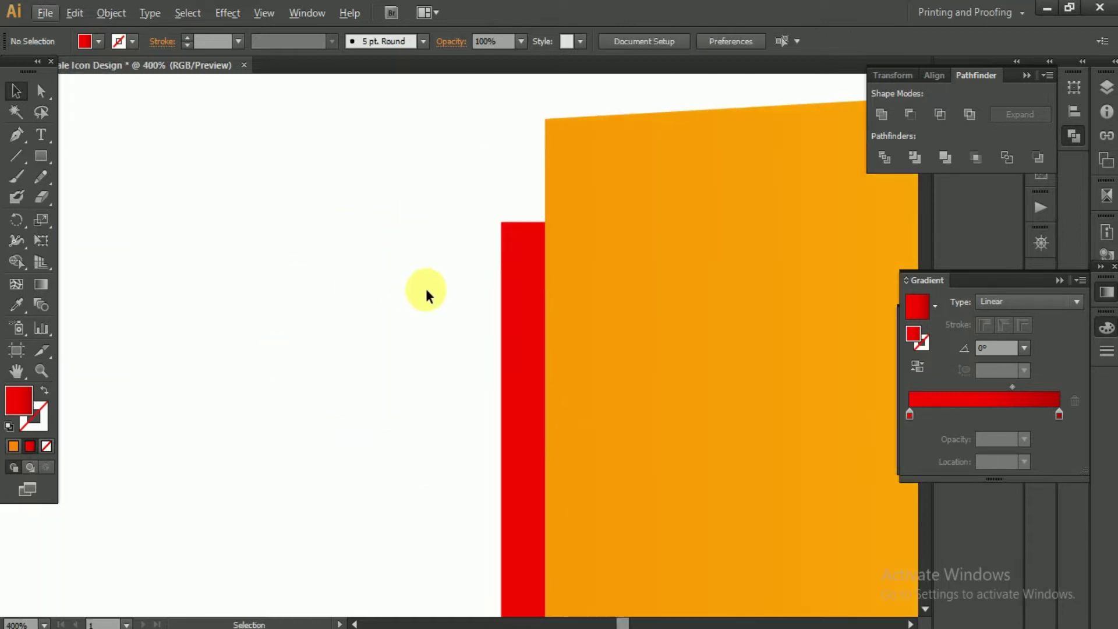
{"action": "scroll", "coordinate": [498, 326], "scroll_direction": "down", "scroll_amount": 3}
{"action": "left_click_drag", "start_coordinate": [661, 353], "coordinate": [523, 367]}
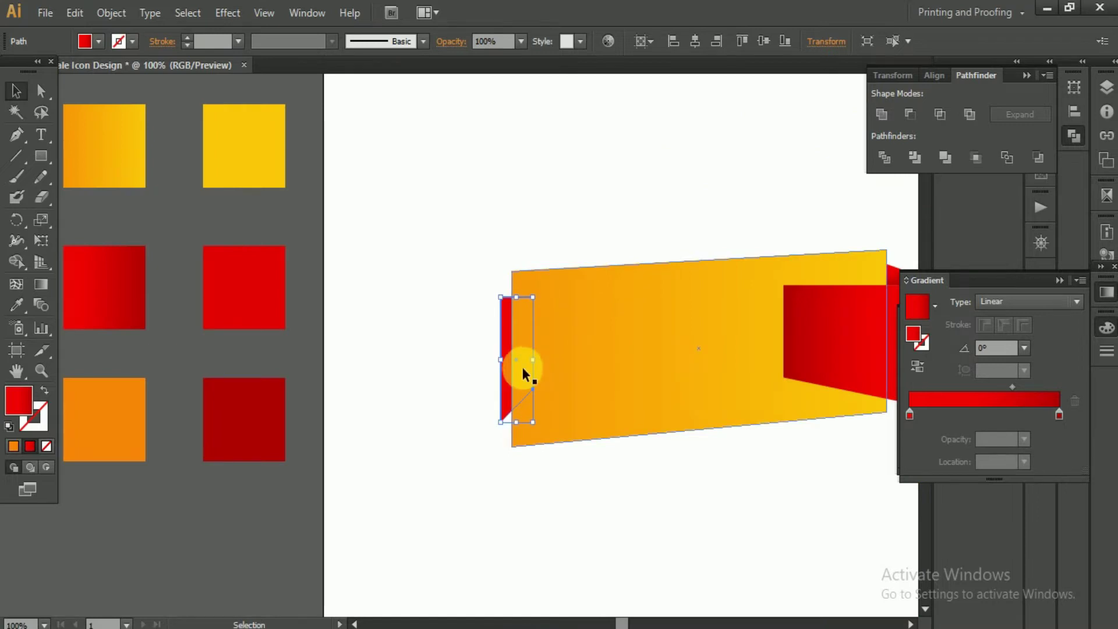
{"action": "scroll", "coordinate": [522, 365], "scroll_direction": "up", "scroll_amount": 4}
{"action": "scroll", "coordinate": [452, 453], "scroll_direction": "down", "scroll_amount": 1}
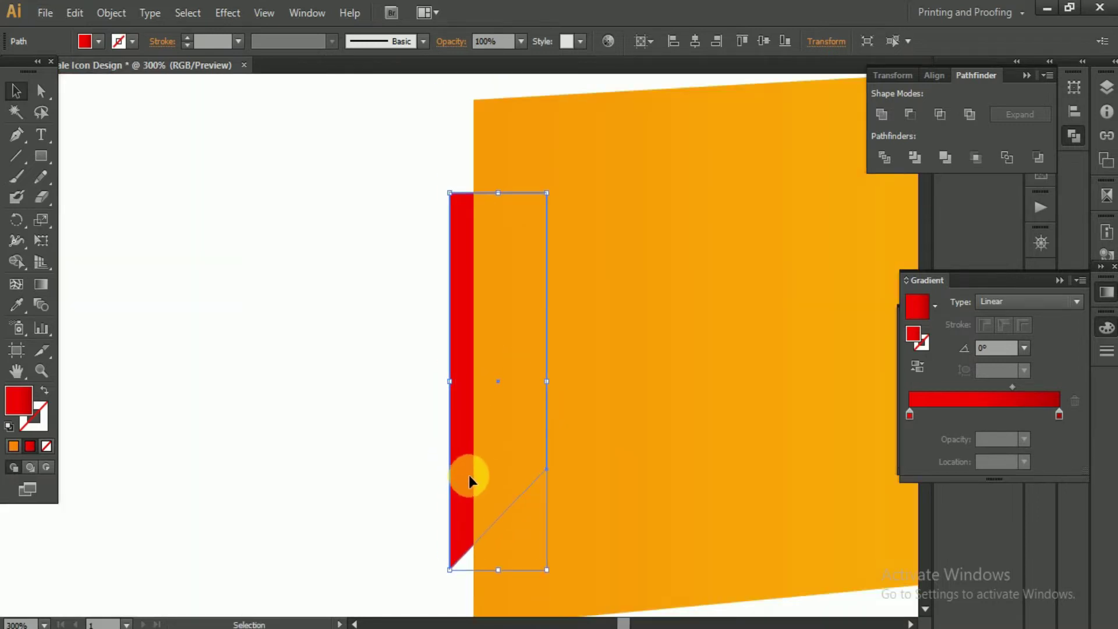
{"action": "left_click", "coordinate": [41, 90]}
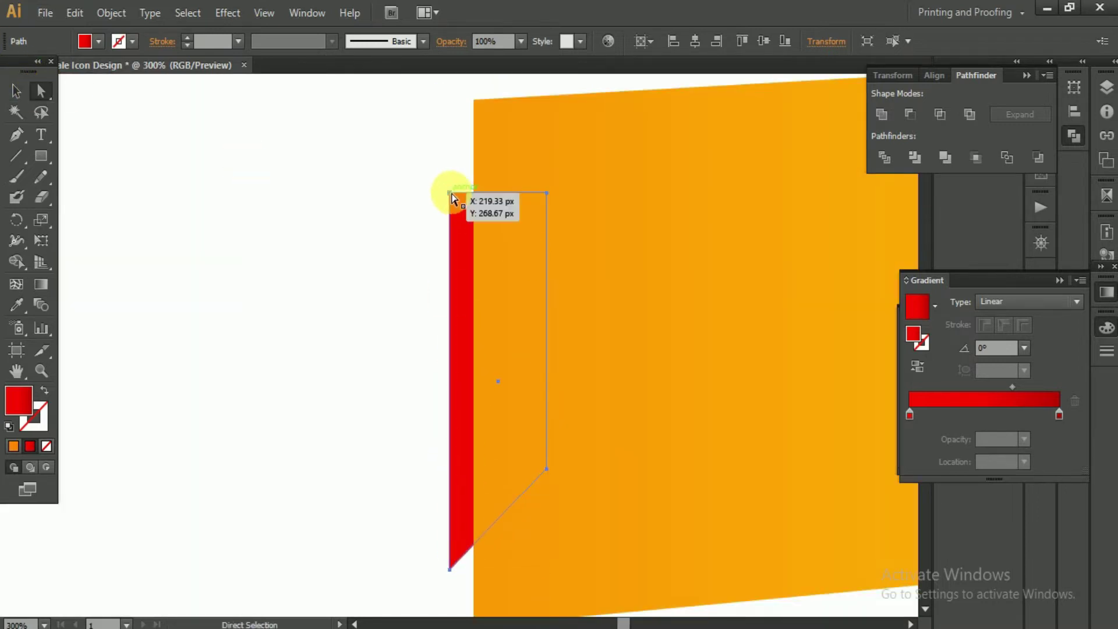
{"action": "left_click_drag", "start_coordinate": [451, 194], "coordinate": [451, 143]}
{"action": "scroll", "coordinate": [446, 250], "scroll_direction": "down", "scroll_amount": 3}
{"action": "left_click_drag", "start_coordinate": [461, 483], "coordinate": [464, 491]}
{"action": "left_click", "coordinate": [448, 524]}
{"action": "scroll", "coordinate": [449, 524], "scroll_direction": "down", "scroll_amount": 4}
{"action": "scroll", "coordinate": [499, 389], "scroll_direction": "up", "scroll_amount": 1}
{"action": "scroll", "coordinate": [423, 447], "scroll_direction": "up", "scroll_amount": 1}
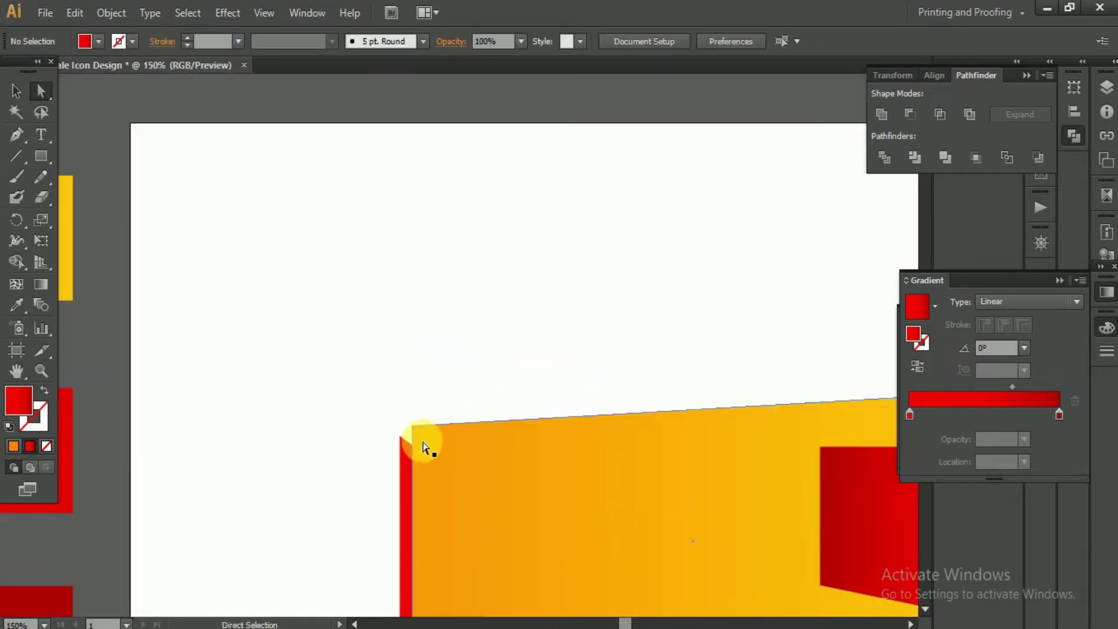
{"action": "scroll", "coordinate": [497, 301], "scroll_direction": "down", "scroll_amount": 2}
Shift the left red flap's edge sideways with Direct Selection.
{"action": "scroll", "coordinate": [489, 299], "scroll_direction": "up", "scroll_amount": 1}
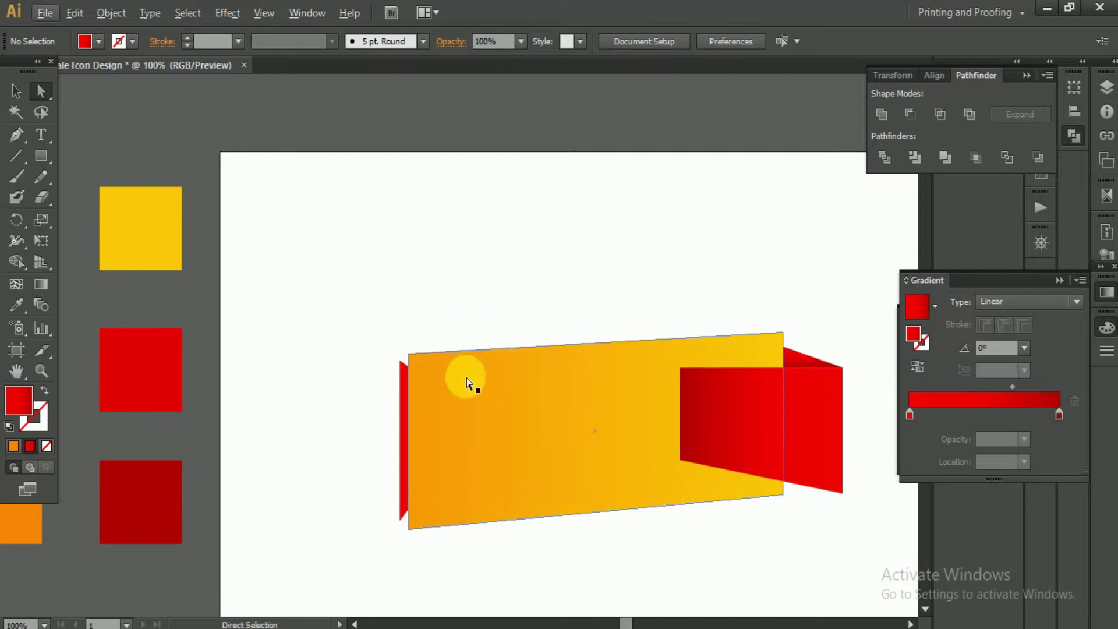
{"action": "scroll", "coordinate": [466, 379], "scroll_direction": "up", "scroll_amount": 2}
{"action": "scroll", "coordinate": [439, 387], "scroll_direction": "up", "scroll_amount": 1}
{"action": "scroll", "coordinate": [424, 429], "scroll_direction": "up", "scroll_amount": 1}
{"action": "left_click_drag", "start_coordinate": [414, 431], "coordinate": [389, 431]}
{"action": "scroll", "coordinate": [427, 427], "scroll_direction": "down", "scroll_amount": 5}
{"action": "scroll", "coordinate": [366, 407], "scroll_direction": "up", "scroll_amount": 6}
Reverse the flap's gradient and pull its stops inward so it reads nearly solid red.
{"action": "left_click", "coordinate": [920, 366]}
{"action": "mouse_move", "coordinate": [1059, 414]}
{"action": "left_mouse_down"}
{"action": "mouse_move", "coordinate": [936, 414]}
{"action": "mouse_move", "coordinate": [1016, 414]}
{"action": "left_mouse_up"}
{"action": "left_click_drag", "start_coordinate": [909, 413], "coordinate": [943, 414]}
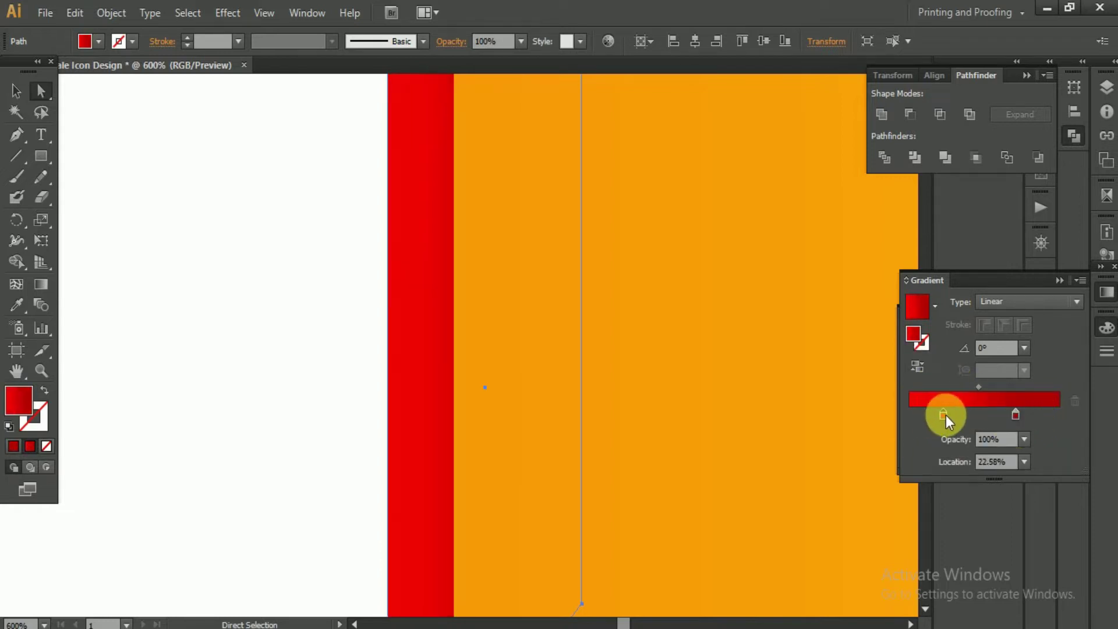
{"action": "left_click_drag", "start_coordinate": [1015, 414], "coordinate": [984, 414]}
{"action": "left_click", "coordinate": [943, 414]}
{"action": "left_click", "coordinate": [17, 91]}
{"action": "left_click", "coordinate": [262, 267]}
{"action": "key", "text": "ctrl+0"}
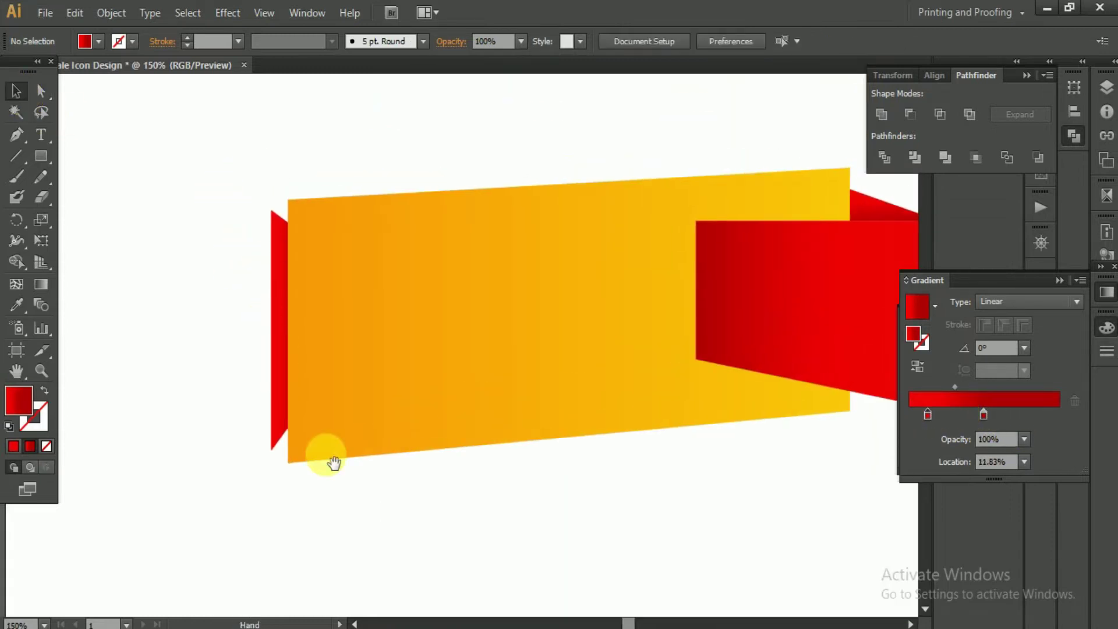
{"action": "scroll", "coordinate": [358, 533], "scroll_direction": "down", "scroll_amount": 1, "text": "alt"}
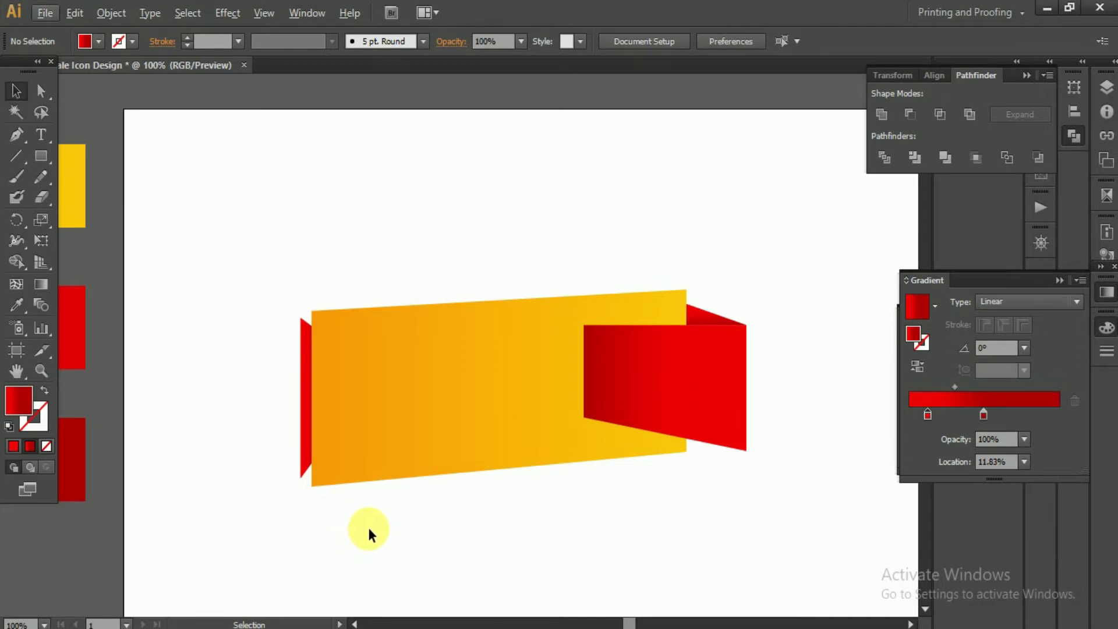
Create an Offset Path of 25 px with miter limit 4 around the orange panel.
{"action": "left_click_drag", "start_coordinate": [436, 563], "coordinate": [452, 518]}
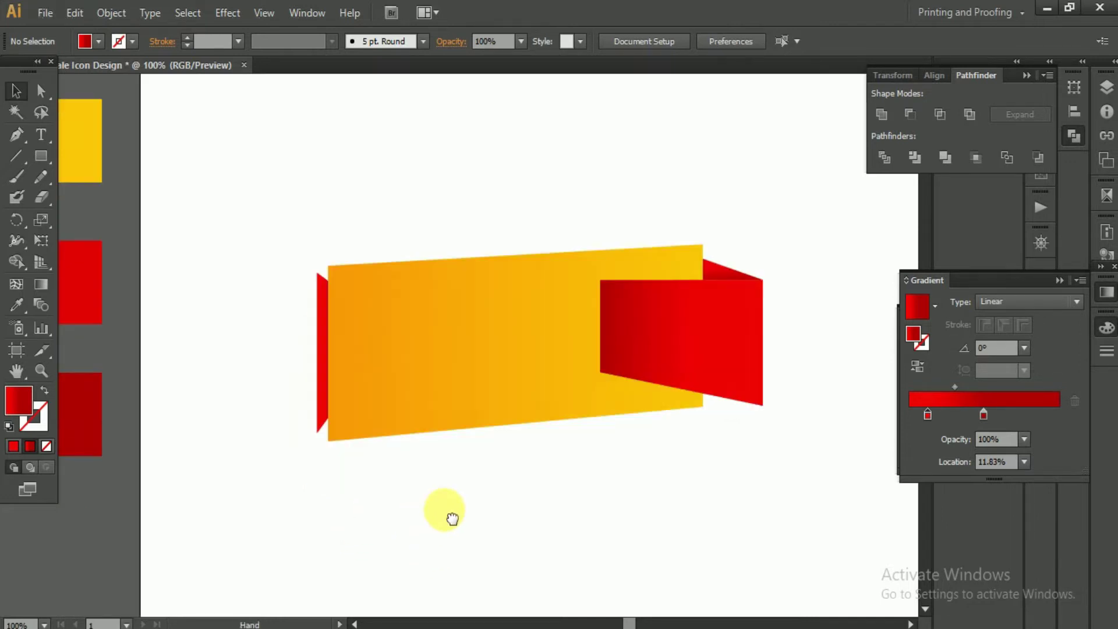
{"action": "left_click", "coordinate": [417, 354]}
{"action": "left_click_drag", "start_coordinate": [417, 354], "coordinate": [437, 394]}
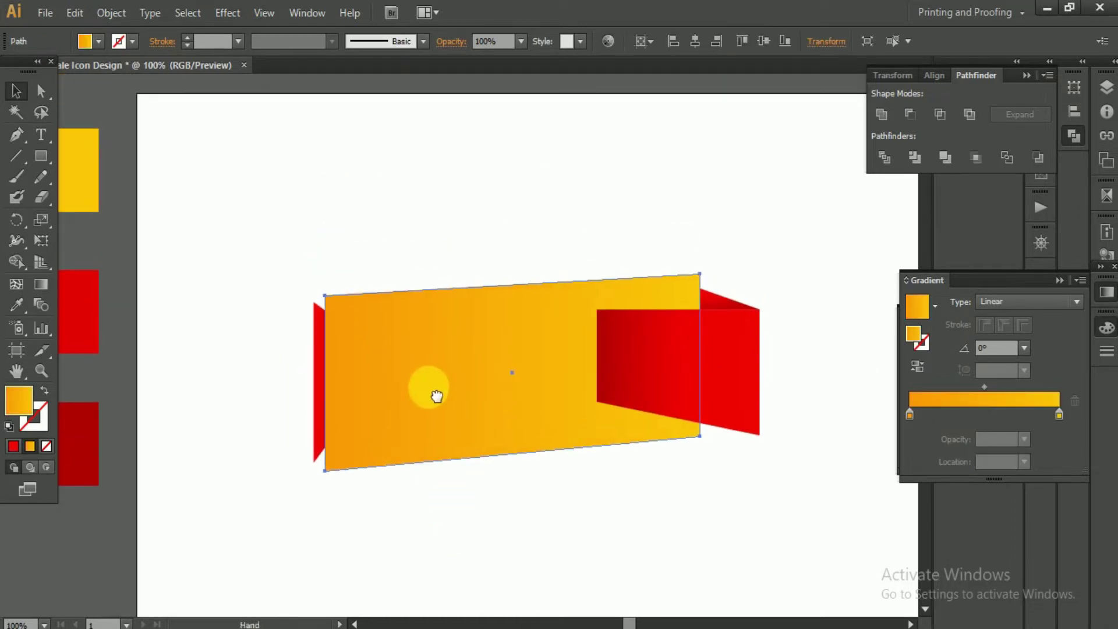
{"action": "left_click", "coordinate": [111, 13]}
{"action": "mouse_move", "coordinate": [130, 362]}
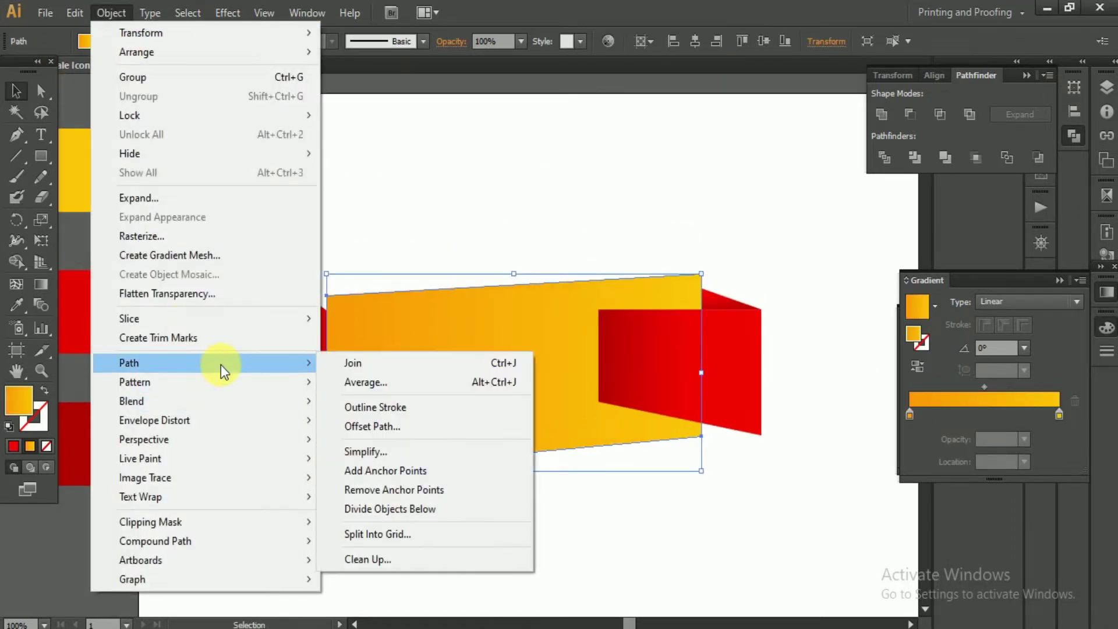
{"action": "left_click", "coordinate": [411, 428]}
{"action": "left_click", "coordinate": [921, 277]}
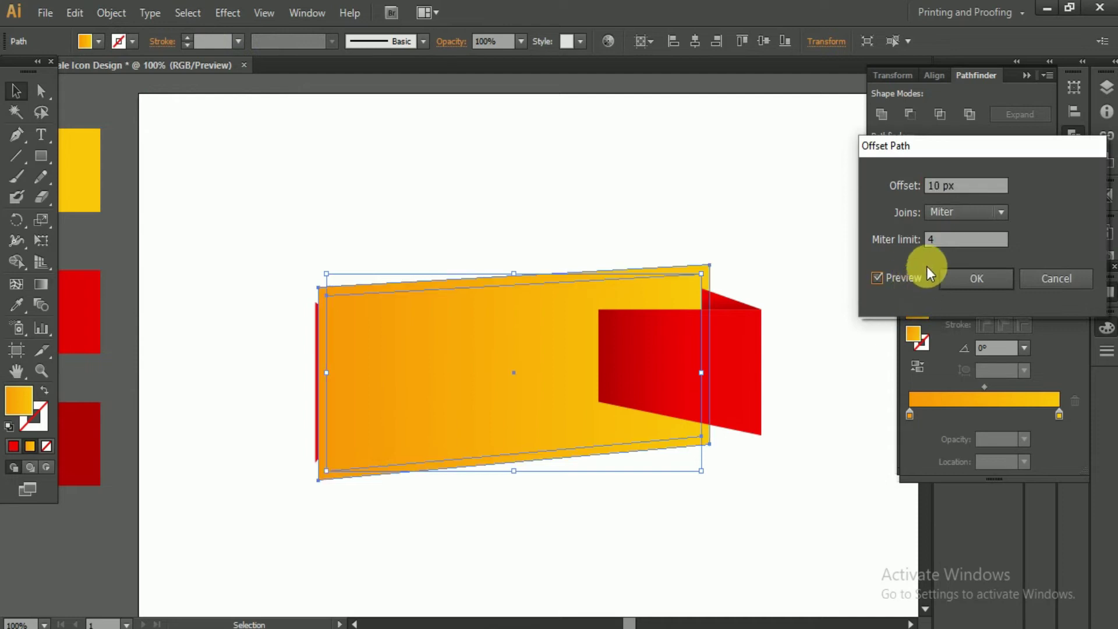
{"action": "key", "text": "Tab"}
{"action": "left_click", "coordinate": [898, 281]}
{"action": "left_click", "coordinate": [986, 192]}
{"action": "left_click", "coordinate": [968, 242]}
{"action": "left_click", "coordinate": [968, 185]}
{"action": "type", "text": "23"}
{"action": "type", "text": "25"}
{"action": "double_click", "coordinate": [949, 239]}
{"action": "type", "text": "4"}
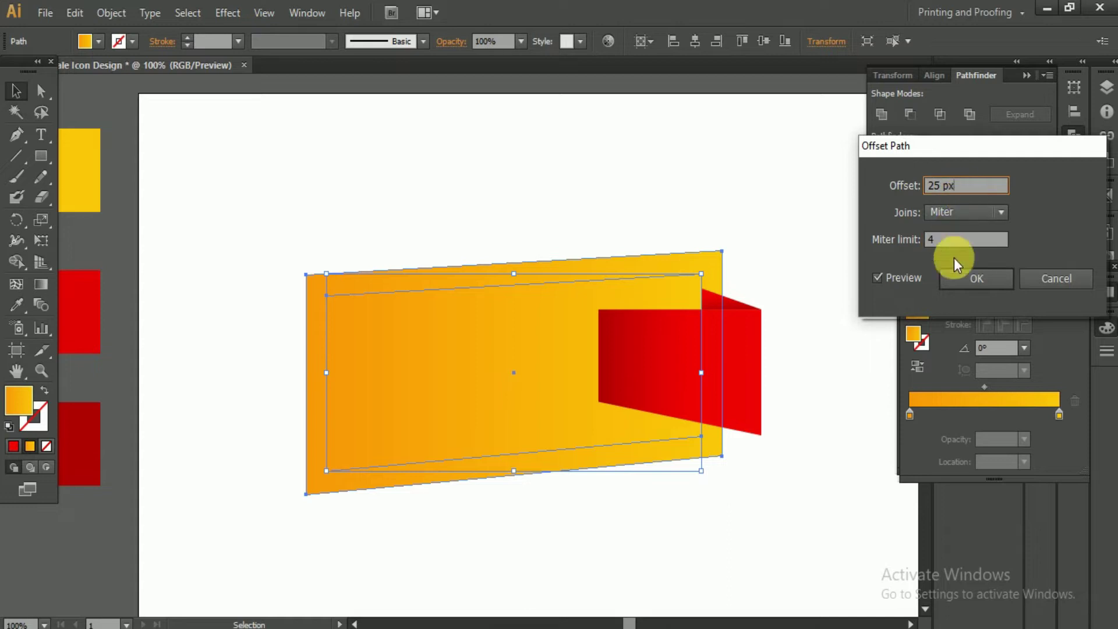
{"action": "left_click", "coordinate": [957, 273]}
Make the offset shape an unfilled orange outline with stroke weight 5.
{"action": "left_click", "coordinate": [44, 389]}
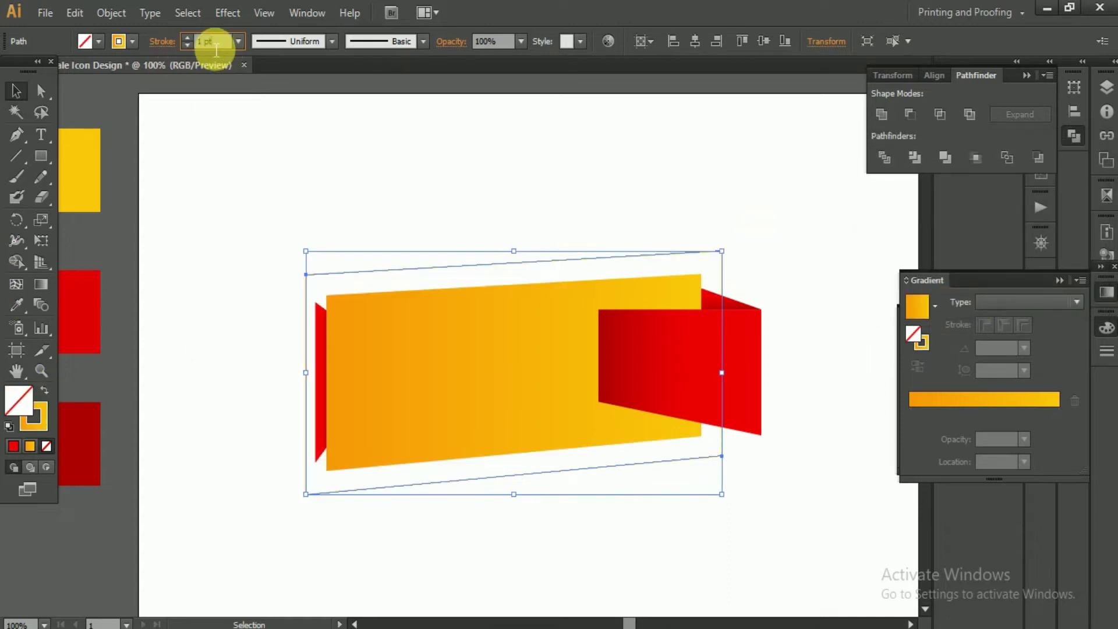
{"action": "type", "text": "5"}
{"action": "key", "text": "Return"}
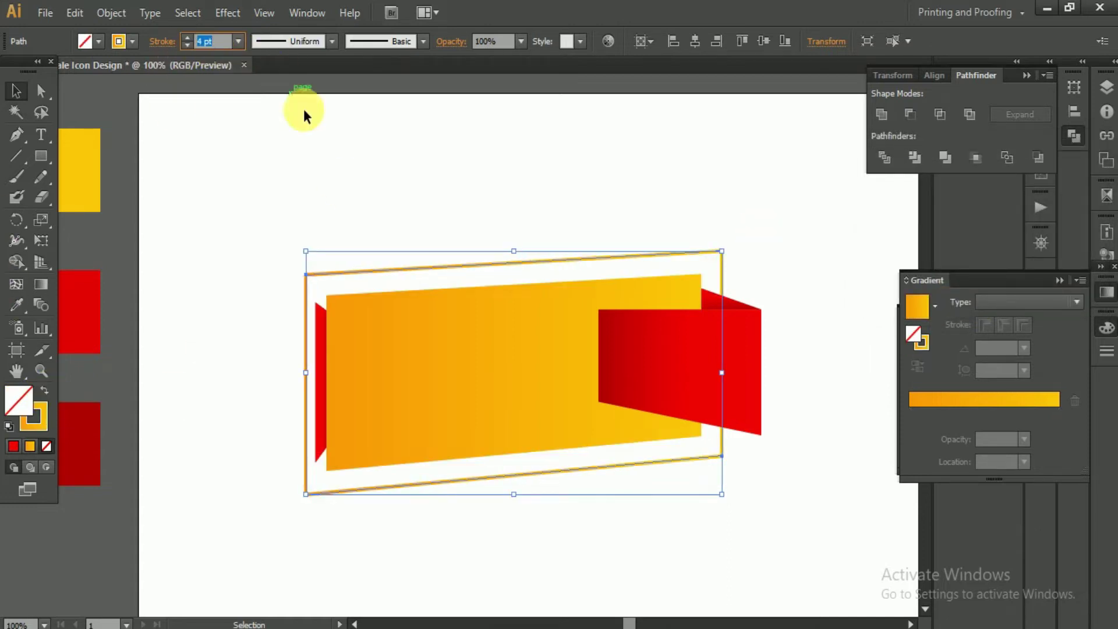
{"action": "left_click", "coordinate": [432, 152]}
{"action": "scroll", "coordinate": [778, 306], "scroll_direction": "up", "scroll_amount": 1}
Send the small top-right red triangle to the back.
{"action": "scroll", "coordinate": [776, 305], "scroll_direction": "up", "scroll_amount": 1}
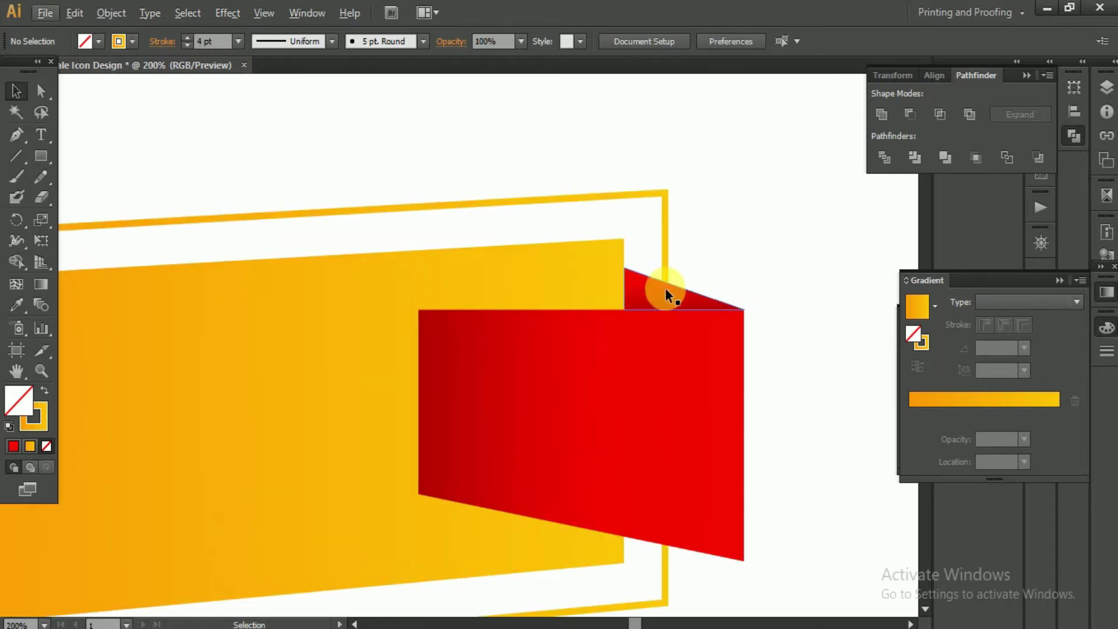
{"action": "left_click", "coordinate": [665, 291]}
{"action": "right_click", "coordinate": [665, 291]}
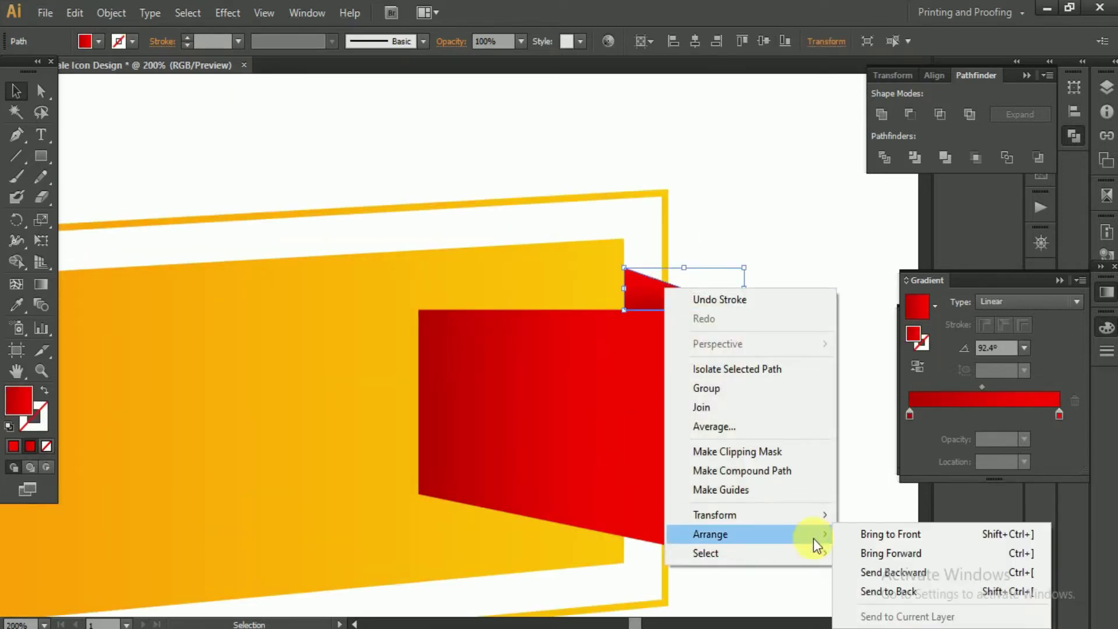
{"action": "left_click", "coordinate": [873, 520]}
{"action": "scroll", "coordinate": [846, 473], "scroll_direction": "down", "scroll_amount": 2}
{"action": "scroll", "coordinate": [329, 291], "scroll_direction": "up", "scroll_amount": 2}
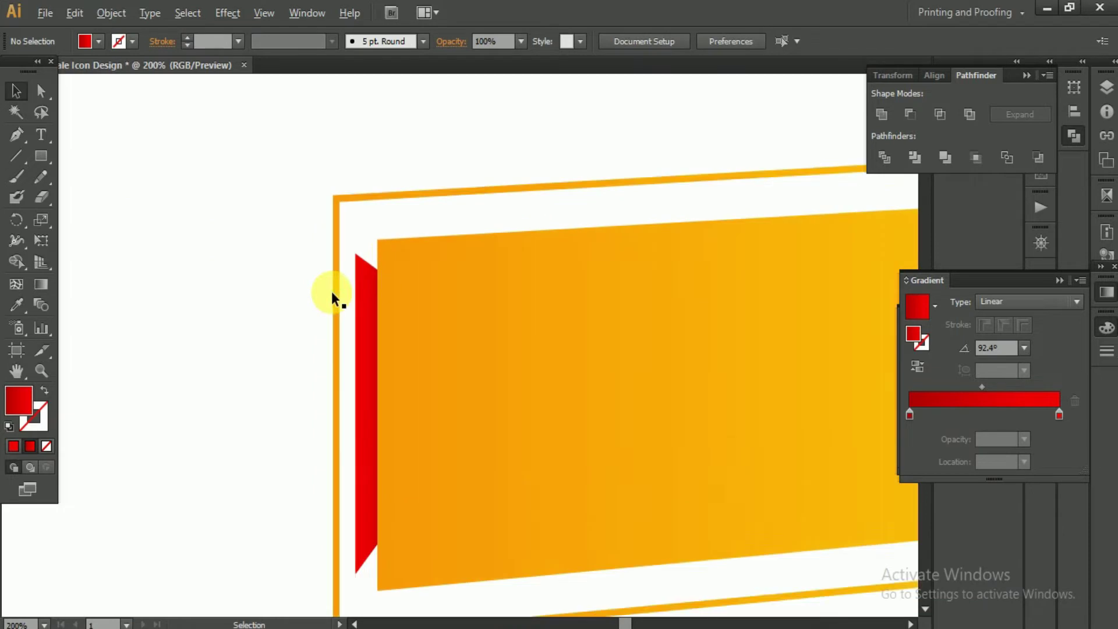
{"action": "scroll", "coordinate": [369, 319], "scroll_direction": "up", "scroll_amount": 1}
Widen the left red flap leftward.
{"action": "left_click_drag", "start_coordinate": [369, 319], "coordinate": [384, 249]}
{"action": "scroll", "coordinate": [384, 249], "scroll_direction": "down", "scroll_amount": 1}
{"action": "left_click", "coordinate": [375, 271]}
{"action": "left_click_drag", "start_coordinate": [369, 345], "coordinate": [340, 352]}
{"action": "scroll", "coordinate": [331, 364], "scroll_direction": "down", "scroll_amount": 1}
{"action": "scroll", "coordinate": [364, 311], "scroll_direction": "down", "scroll_amount": 1}
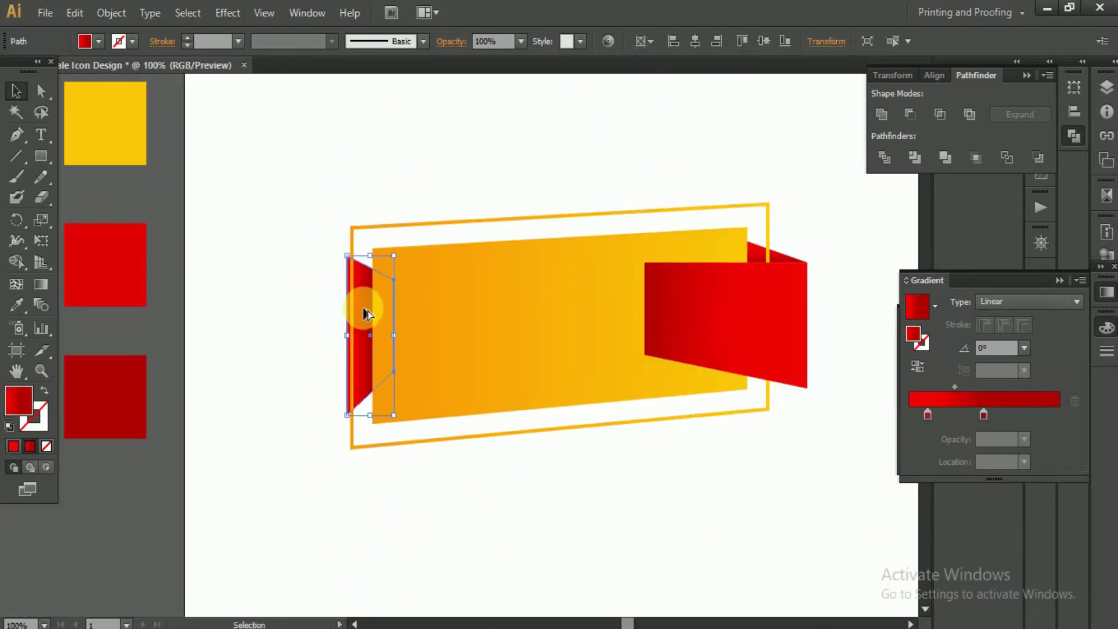
{"action": "scroll", "coordinate": [365, 314], "scroll_direction": "up", "scroll_amount": 2}
{"action": "scroll", "coordinate": [379, 326], "scroll_direction": "right", "scroll_amount": 3}
{"action": "scroll", "coordinate": [394, 344], "scroll_direction": "down", "scroll_amount": 1}
Send the left red flap to the back, behind the orange panel.
{"action": "left_click", "coordinate": [656, 309]}
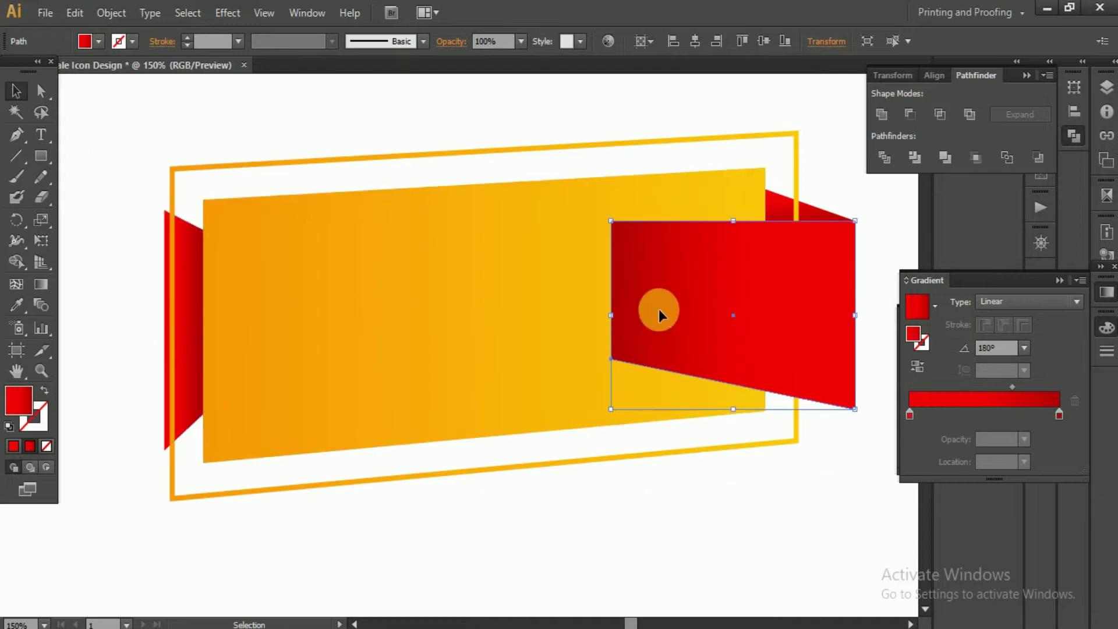
{"action": "left_click", "coordinate": [489, 338]}
{"action": "right_click", "coordinate": [492, 292]}
{"action": "left_click", "coordinate": [623, 584]}
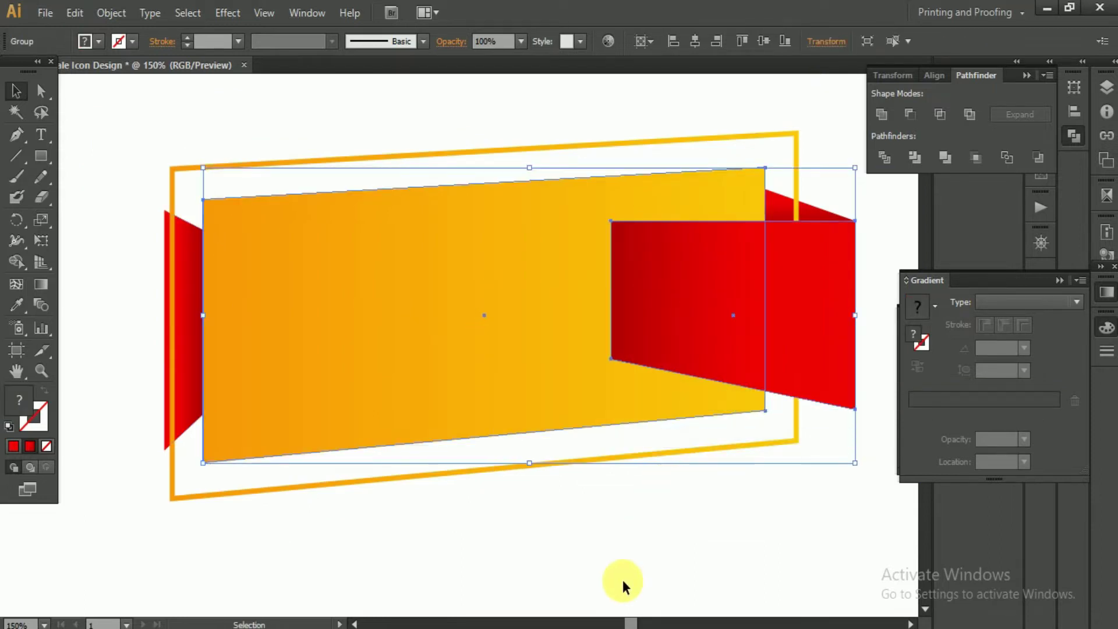
{"action": "left_click", "coordinate": [186, 320]}
{"action": "right_click", "coordinate": [186, 321]}
{"action": "left_click", "coordinate": [416, 626]}
{"action": "right_click", "coordinate": [190, 345]}
{"action": "left_click", "coordinate": [475, 558]}
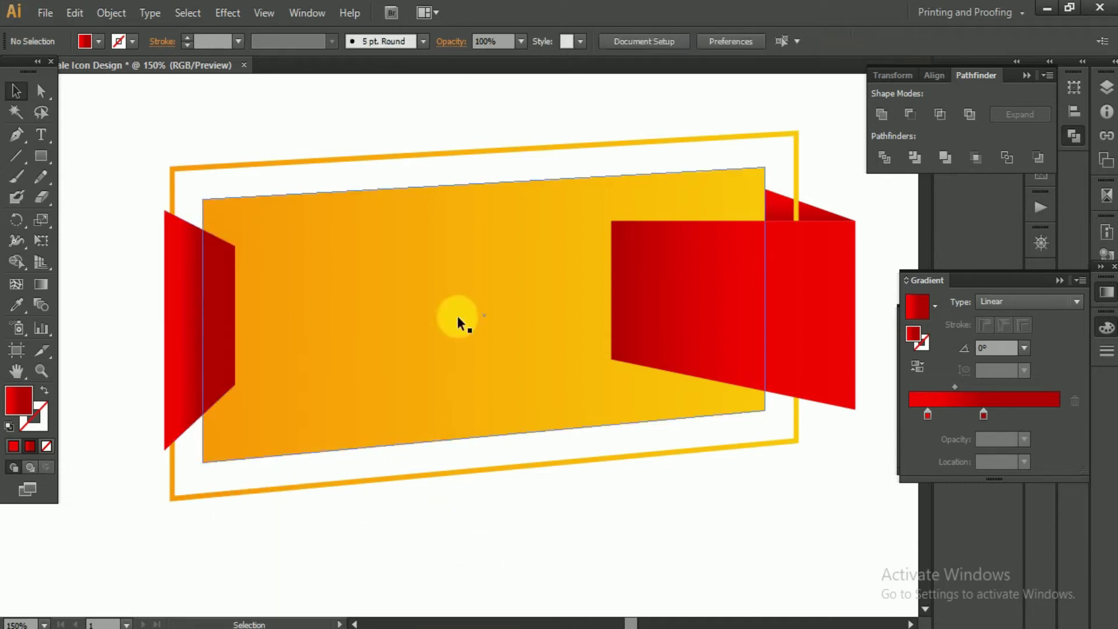
Bring the orange and red panel group forward, in front of the left flap.
{"action": "left_click", "coordinate": [725, 315]}
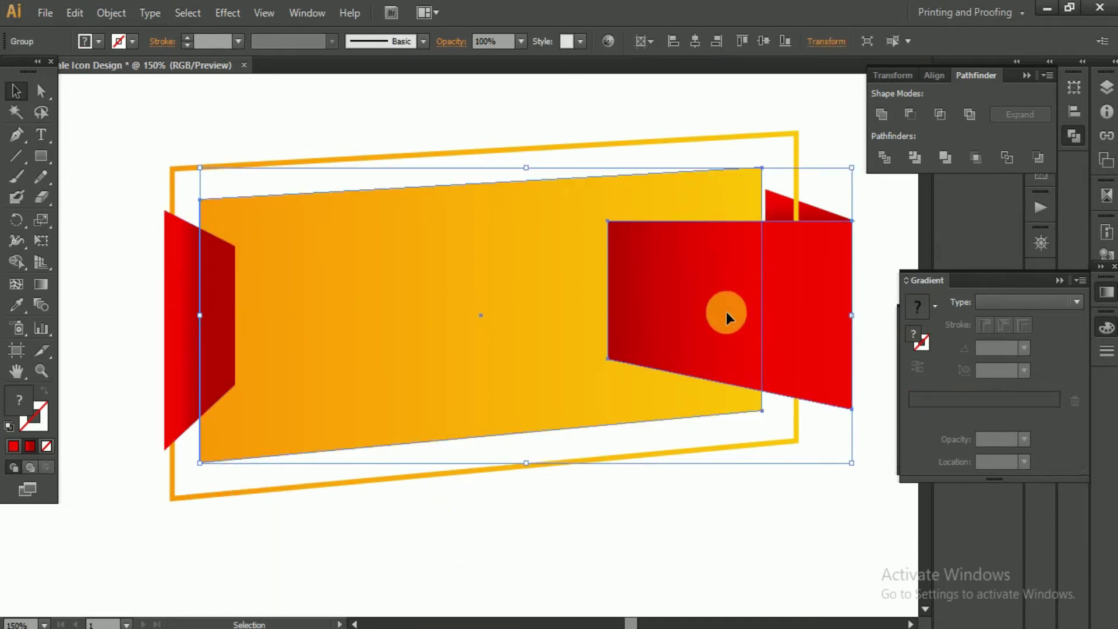
{"action": "right_click", "coordinate": [728, 312]}
{"action": "left_click", "coordinate": [968, 463]}
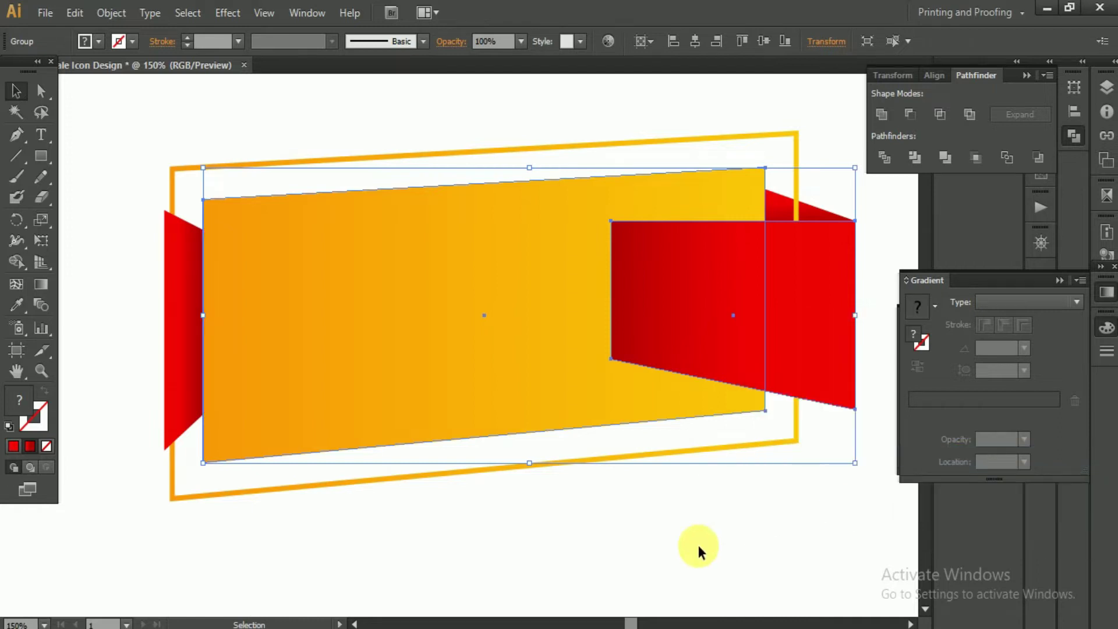
{"action": "left_click", "coordinate": [699, 545]}
{"action": "scroll", "coordinate": [701, 530], "scroll_direction": "down", "scroll_amount": 2}
{"action": "scroll", "coordinate": [425, 334], "scroll_direction": "up", "scroll_amount": 2}
{"action": "scroll", "coordinate": [392, 292], "scroll_direction": "up", "scroll_amount": 2}
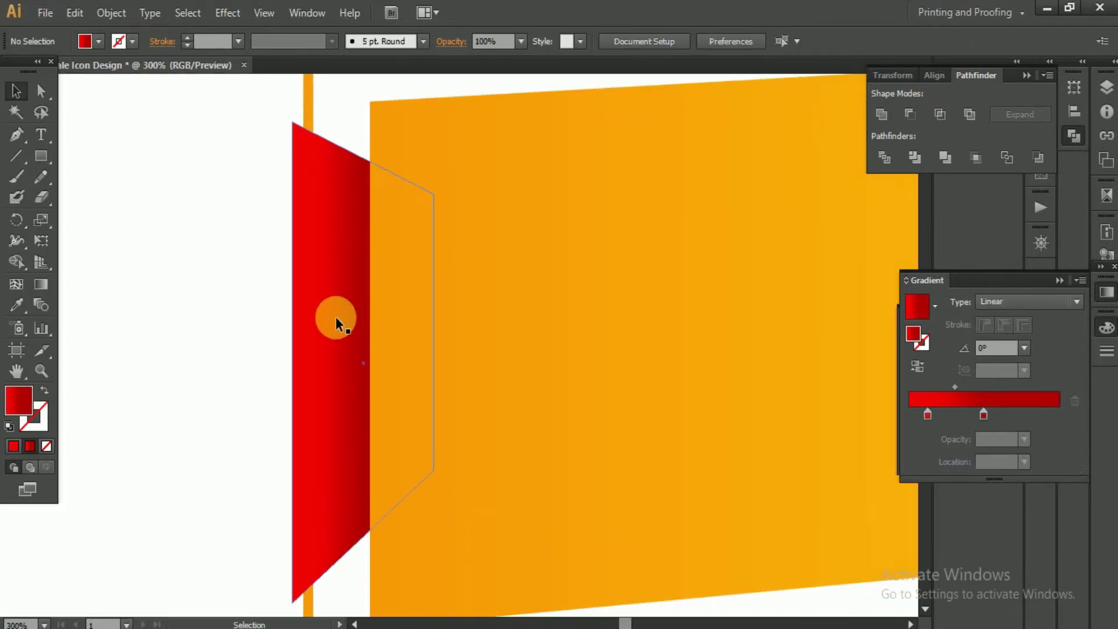
Extend the left red flap's left edge over the orange strip.
{"action": "scroll", "coordinate": [335, 316], "scroll_direction": "down", "scroll_amount": 1}
{"action": "left_click", "coordinate": [313, 364]}
{"action": "scroll", "coordinate": [314, 354], "scroll_direction": "up", "scroll_amount": 2}
{"action": "left_click_drag", "start_coordinate": [305, 344], "coordinate": [317, 344]}
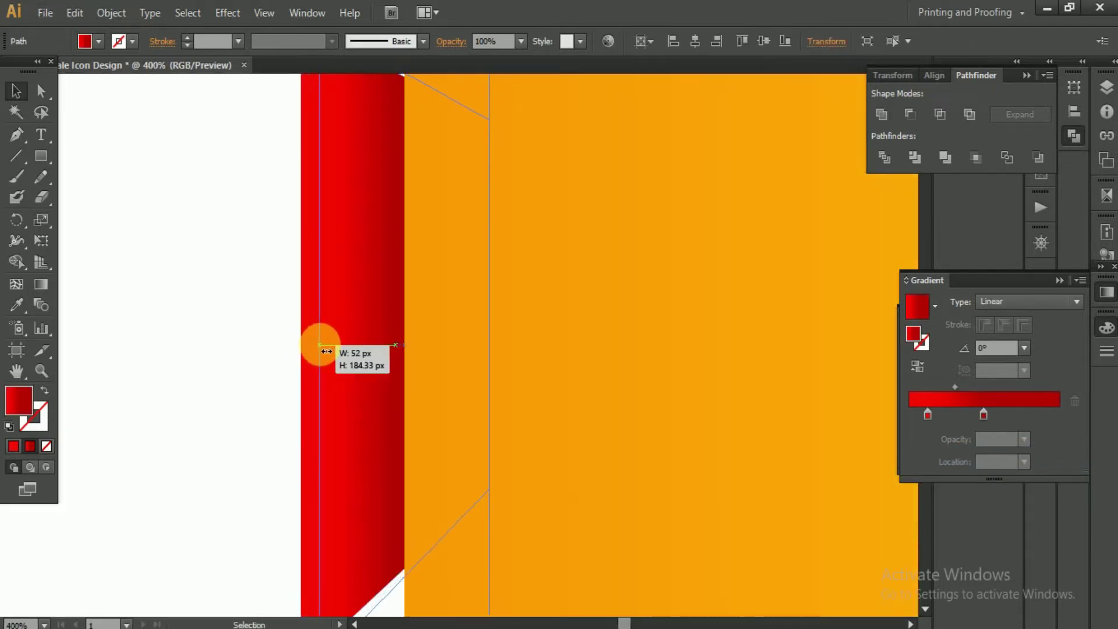
{"action": "scroll", "coordinate": [312, 344], "scroll_direction": "up", "scroll_amount": 5}
{"action": "left_click_drag", "start_coordinate": [368, 236], "coordinate": [313, 249]}
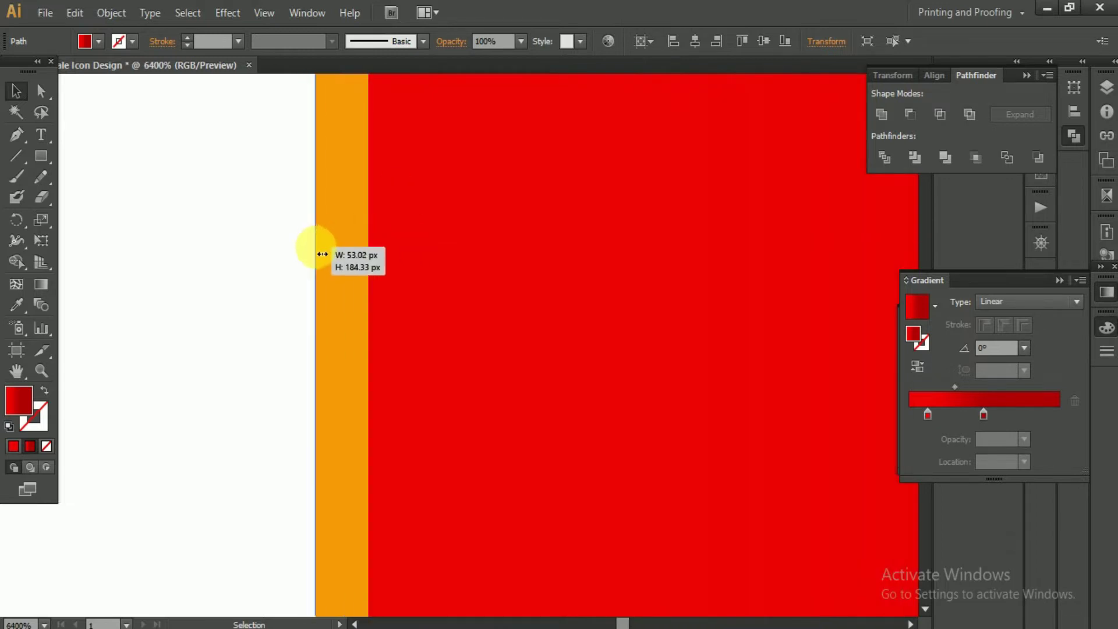
{"action": "left_click", "coordinate": [232, 289]}
{"action": "scroll", "coordinate": [234, 303], "scroll_direction": "down", "scroll_amount": 5}
{"action": "scroll", "coordinate": [234, 303], "scroll_direction": "down", "scroll_amount": 3}
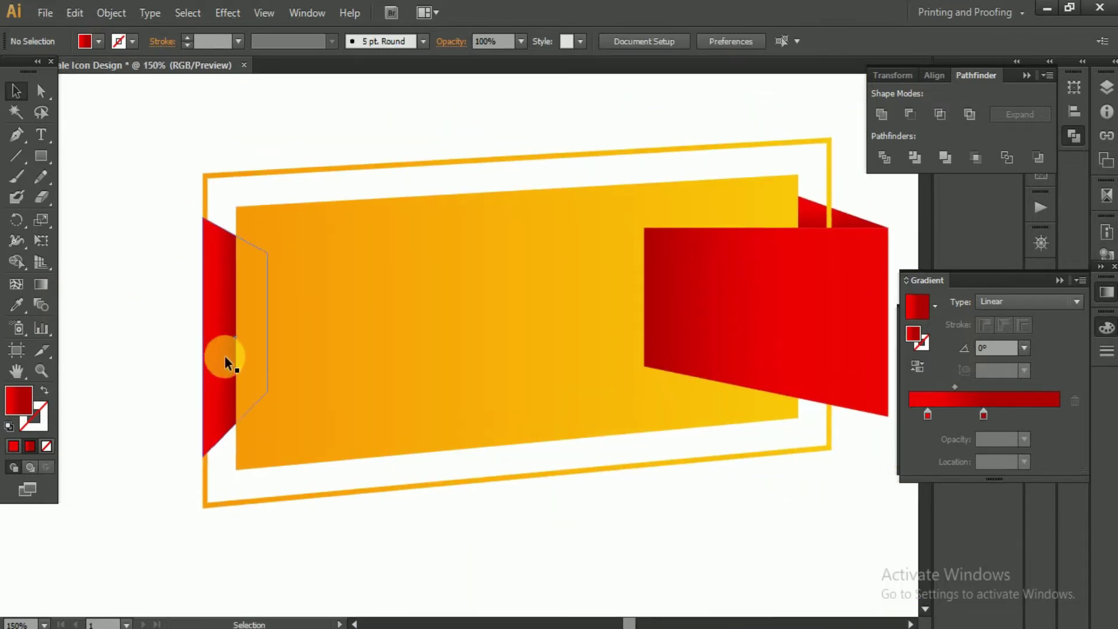
{"action": "scroll", "coordinate": [225, 355], "scroll_direction": "down", "scroll_amount": 1}
{"action": "left_click_drag", "start_coordinate": [370, 386], "coordinate": [411, 370]}
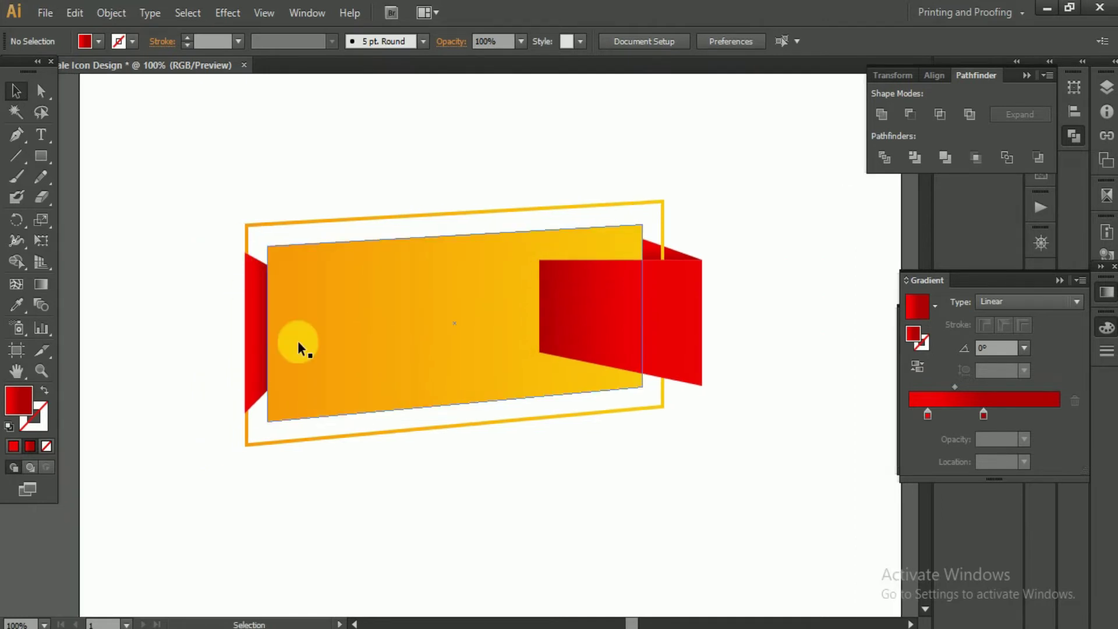
{"action": "scroll", "coordinate": [221, 235], "scroll_direction": "up", "scroll_amount": 1}
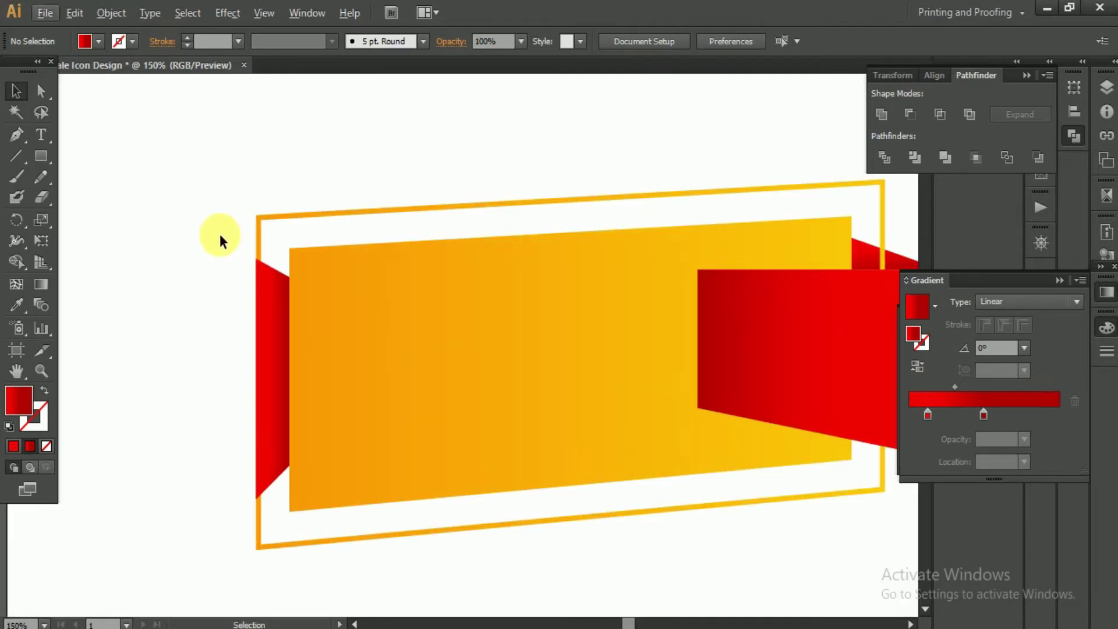
{"action": "scroll", "coordinate": [193, 279], "scroll_direction": "up", "scroll_amount": 7}
{"action": "scroll", "coordinate": [182, 309], "scroll_direction": "up", "scroll_amount": 3}
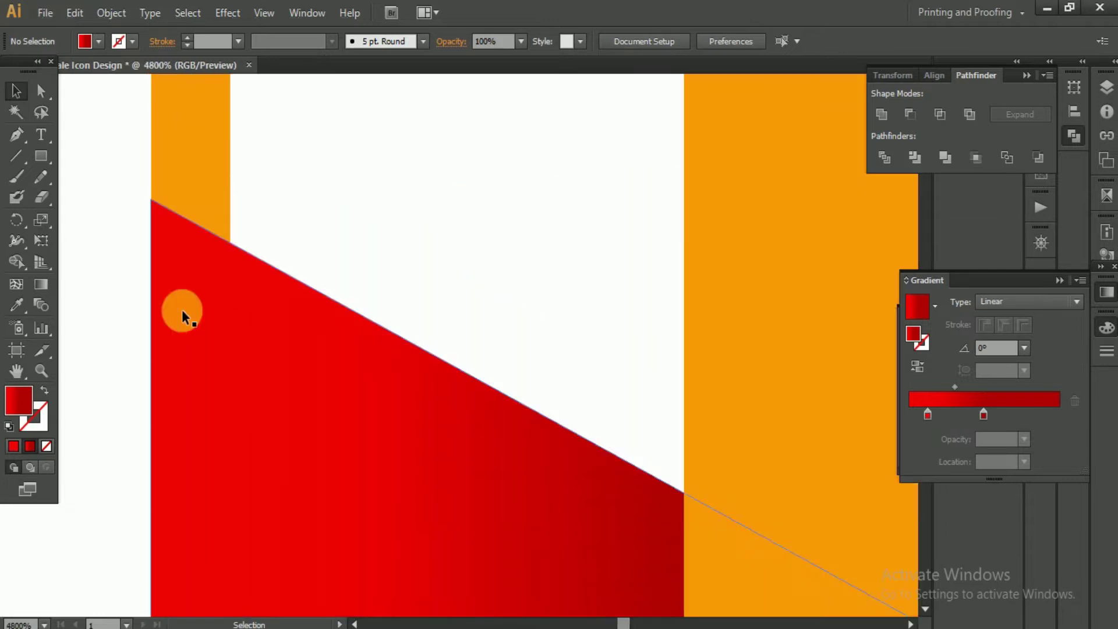
{"action": "scroll", "coordinate": [250, 312], "scroll_direction": "down", "scroll_amount": 2}
{"action": "scroll", "coordinate": [232, 250], "scroll_direction": "down", "scroll_amount": 2}
{"action": "scroll", "coordinate": [233, 192], "scroll_direction": "down", "scroll_amount": 7}
{"action": "scroll", "coordinate": [253, 254], "scroll_direction": "up", "scroll_amount": 2}
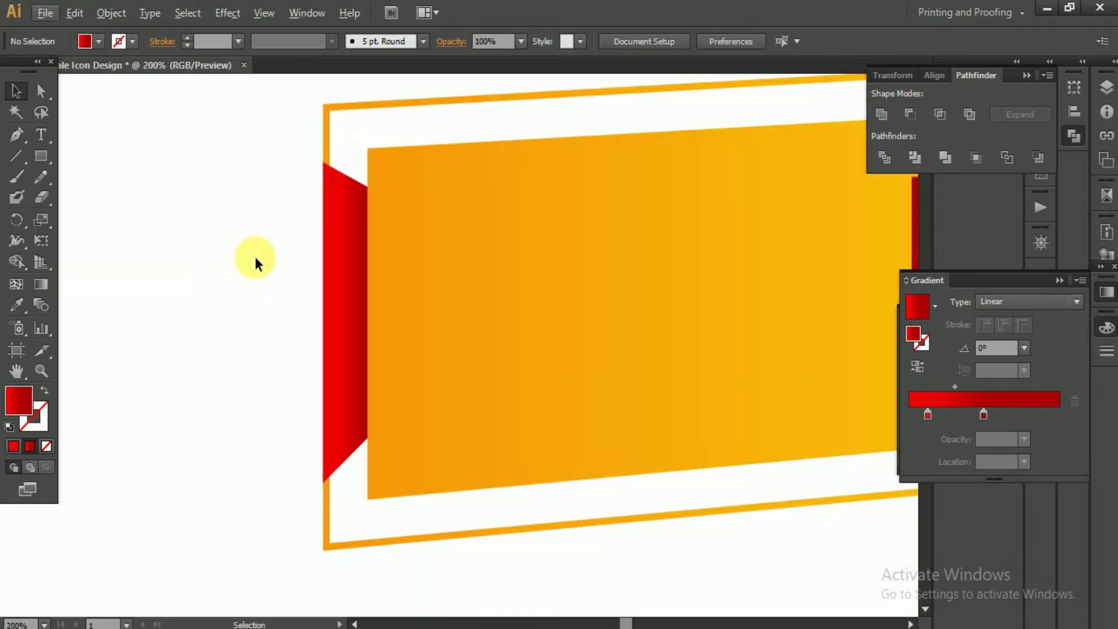
{"action": "scroll", "coordinate": [262, 280], "scroll_direction": "down", "scroll_amount": 2}
{"action": "scroll", "coordinate": [336, 264], "scroll_direction": "up", "scroll_amount": 2}
{"action": "scroll", "coordinate": [340, 229], "scroll_direction": "down", "scroll_amount": 1}
{"action": "scroll", "coordinate": [361, 218], "scroll_direction": "up", "scroll_amount": 1}
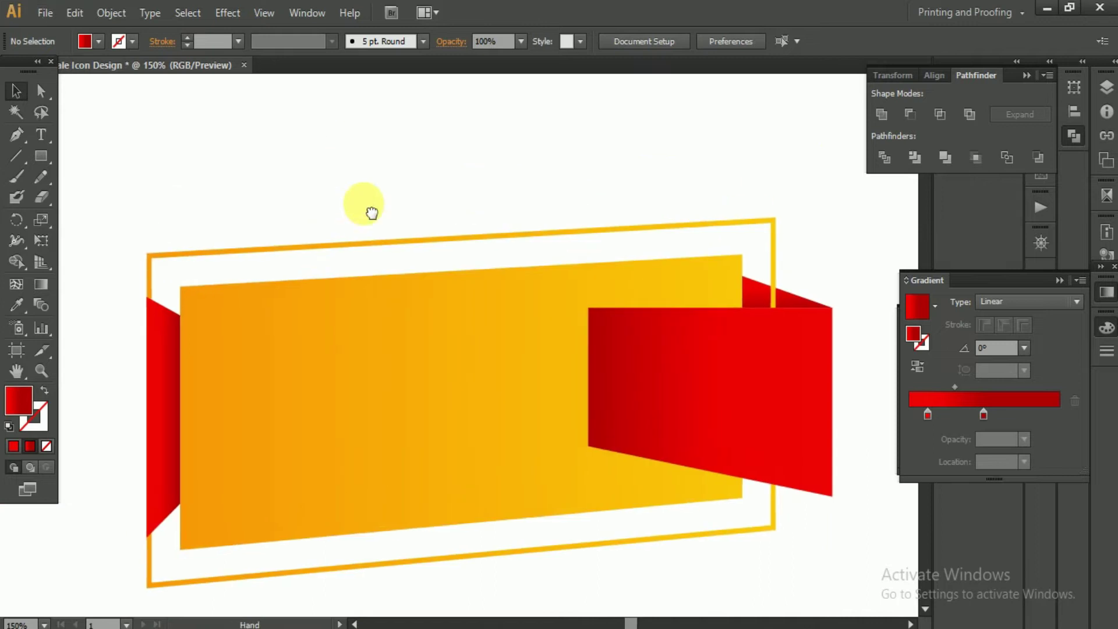
Move the left red side flap down, then back up into place.
{"action": "left_click", "coordinate": [162, 449]}
{"action": "scroll", "coordinate": [232, 291], "scroll_direction": "up", "scroll_amount": 1}
{"action": "scroll", "coordinate": [233, 297], "scroll_direction": "up", "scroll_amount": 2}
{"action": "left_click_drag", "start_coordinate": [233, 297], "coordinate": [246, 362]}
{"action": "left_click_drag", "start_coordinate": [247, 428], "coordinate": [245, 422]}
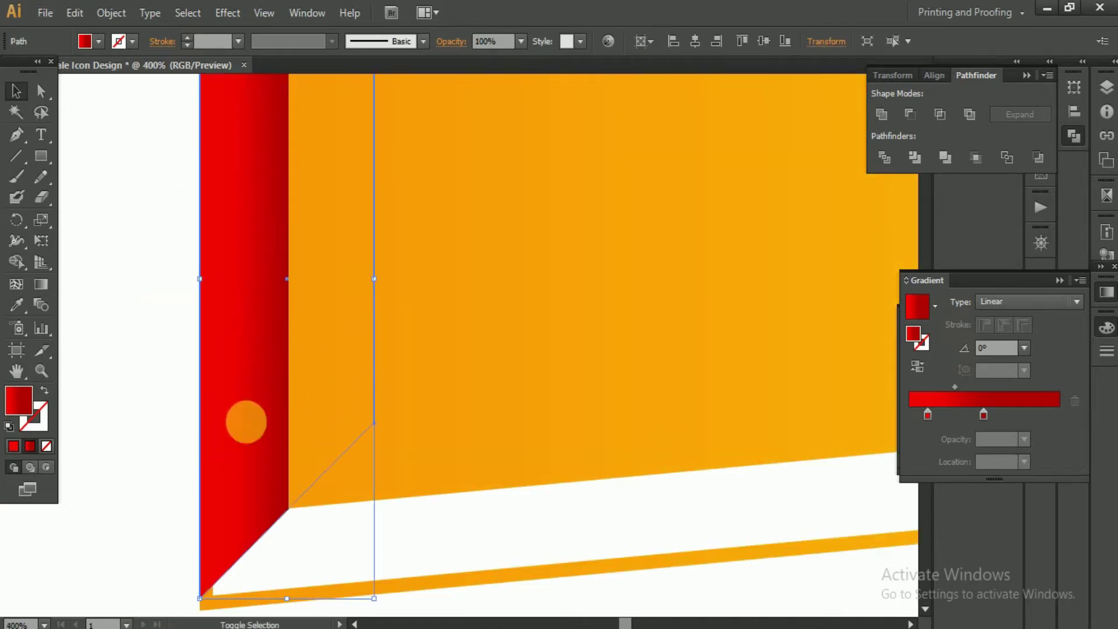
{"action": "scroll", "coordinate": [174, 422], "scroll_direction": "down", "scroll_amount": 4}
{"action": "scroll", "coordinate": [175, 320], "scroll_direction": "up", "scroll_amount": 3}
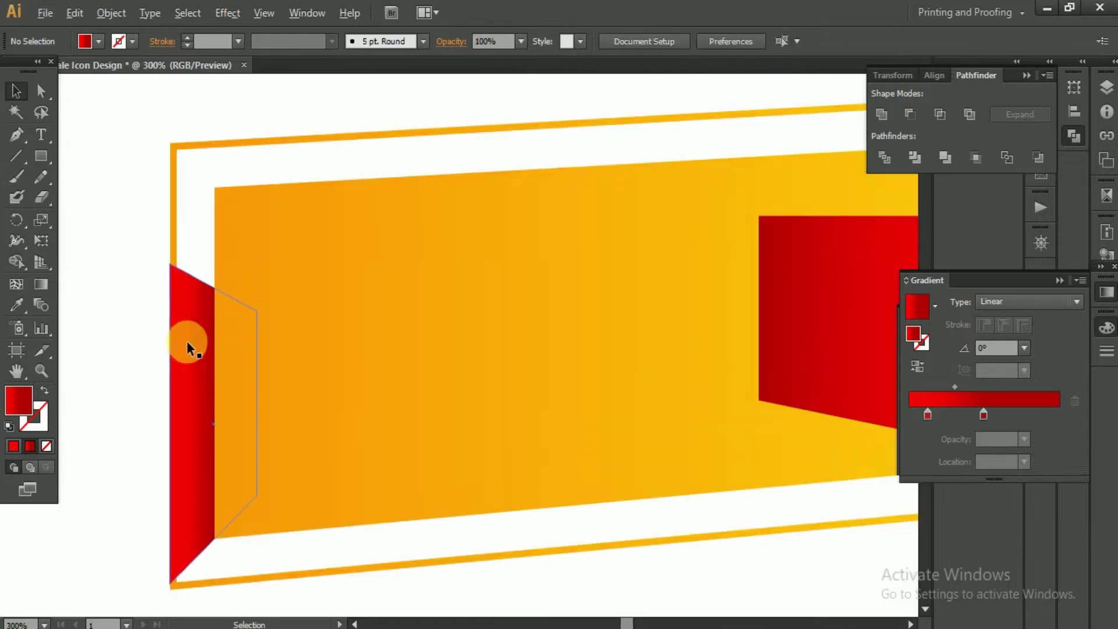
{"action": "left_click_drag", "start_coordinate": [187, 341], "coordinate": [213, 194]}
{"action": "scroll", "coordinate": [213, 190], "scroll_direction": "down", "scroll_amount": 3}
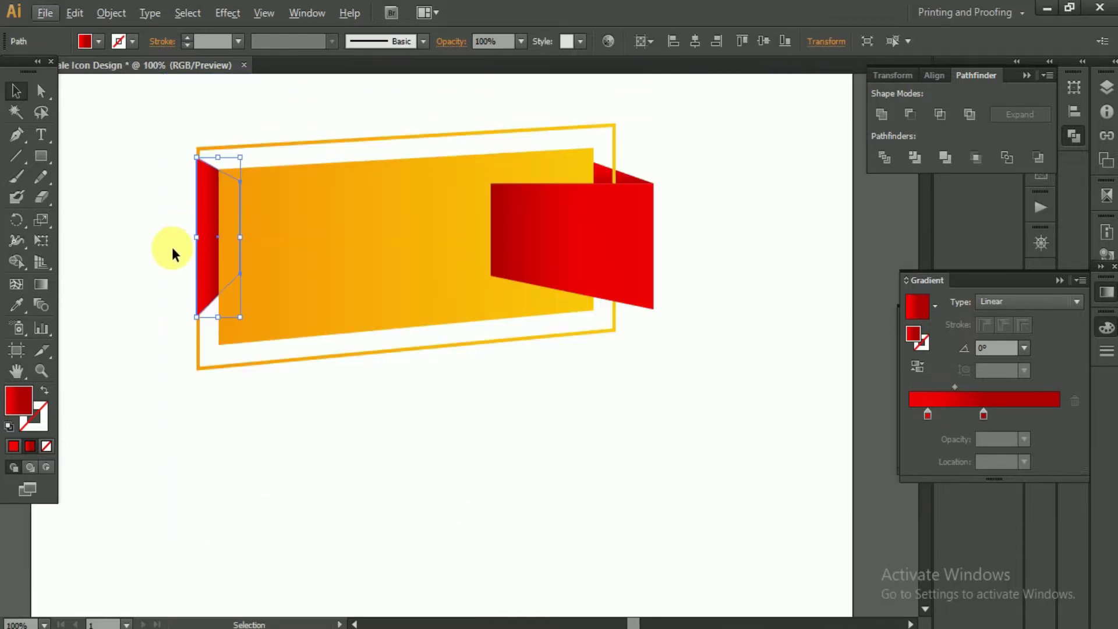
{"action": "left_click", "coordinate": [173, 252]}
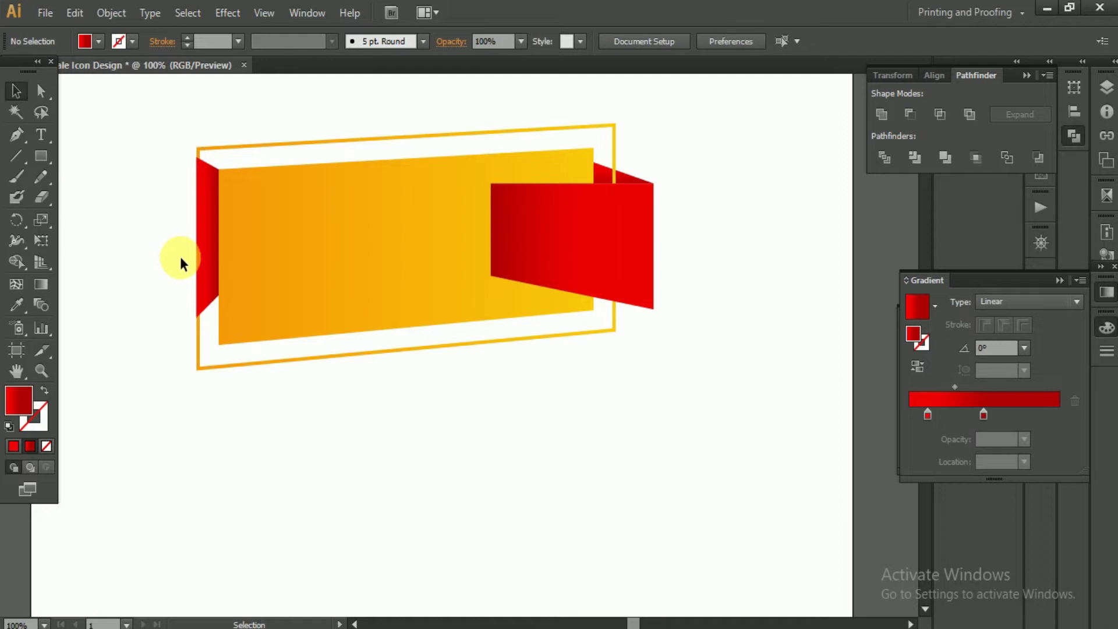
Select the orange panel and red shapes together and ungroup them.
{"action": "left_click_drag", "start_coordinate": [637, 141], "coordinate": [635, 146]}
{"action": "right_click", "coordinate": [646, 264]}
{"action": "left_click", "coordinate": [687, 342]}
{"action": "right_click", "coordinate": [642, 263]}
{"action": "left_click", "coordinate": [690, 364]}
Nudge the right red side shape slightly lower.
{"action": "scroll", "coordinate": [640, 175], "scroll_direction": "up", "scroll_amount": 2}
{"action": "left_click_drag", "start_coordinate": [653, 256], "coordinate": [655, 278]}
{"action": "left_click", "coordinate": [732, 281]}
{"action": "scroll", "coordinate": [732, 284], "scroll_direction": "down", "scroll_amount": 2}
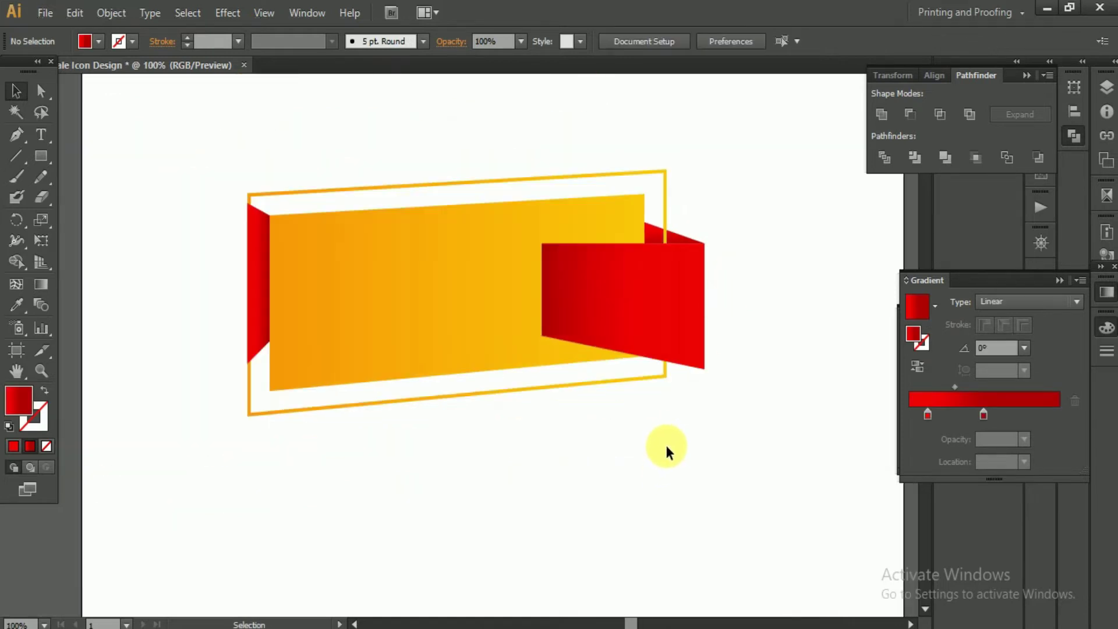
{"action": "scroll", "coordinate": [665, 440], "scroll_direction": "down", "scroll_amount": 1}
{"action": "scroll", "coordinate": [469, 299], "scroll_direction": "down", "scroll_amount": 1}
{"action": "scroll", "coordinate": [469, 300], "scroll_direction": "up", "scroll_amount": 1}
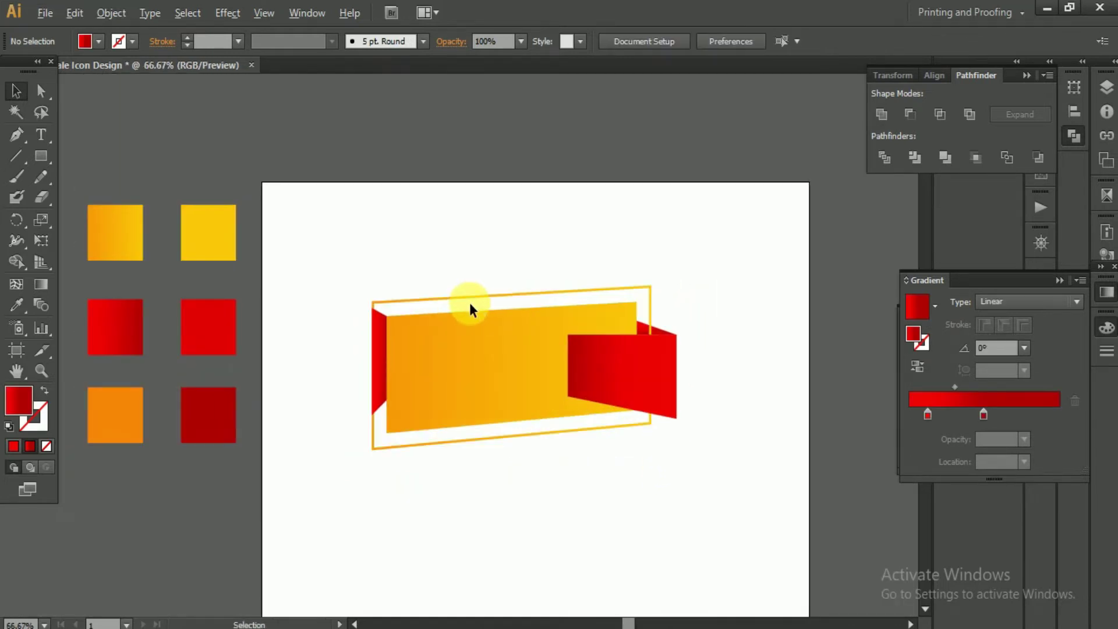
{"action": "scroll", "coordinate": [469, 303], "scroll_direction": "down", "scroll_amount": 2}
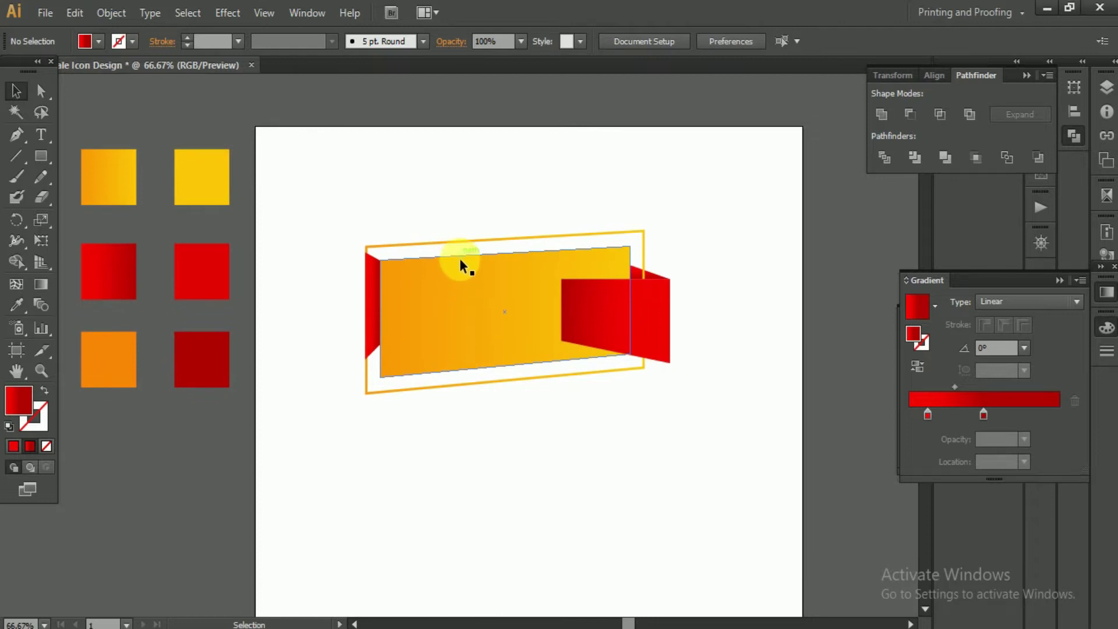
{"action": "scroll", "coordinate": [411, 265], "scroll_direction": "up", "scroll_amount": 2}
Offset the orange outer frame by -13 px to add an inner copy.
{"action": "left_click", "coordinate": [438, 217]}
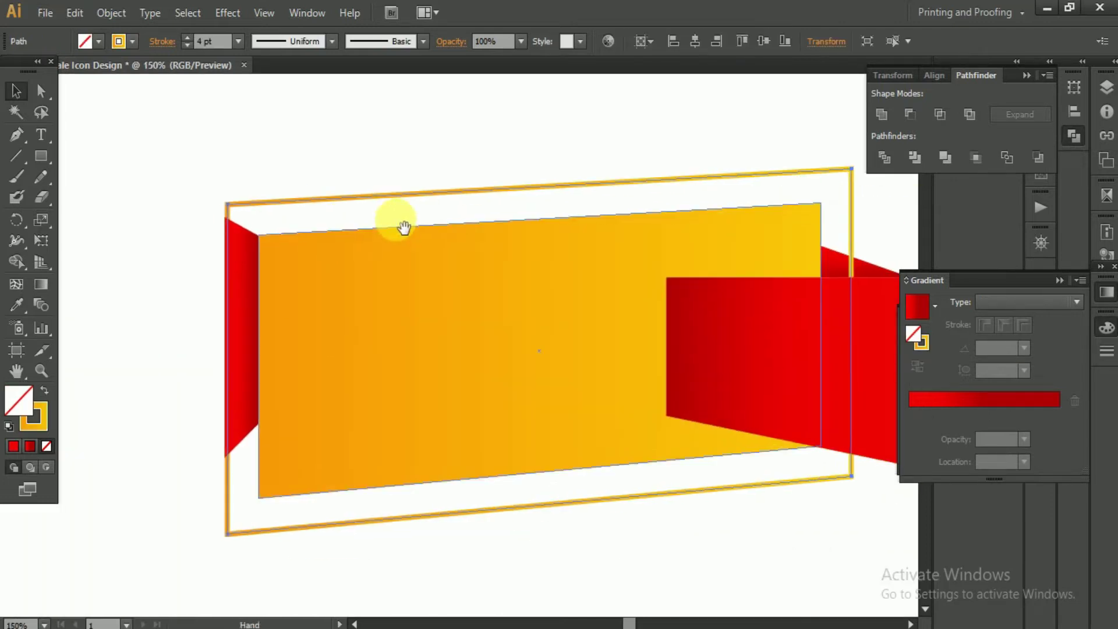
{"action": "left_click", "coordinate": [111, 13]}
{"action": "mouse_move", "coordinate": [128, 362]}
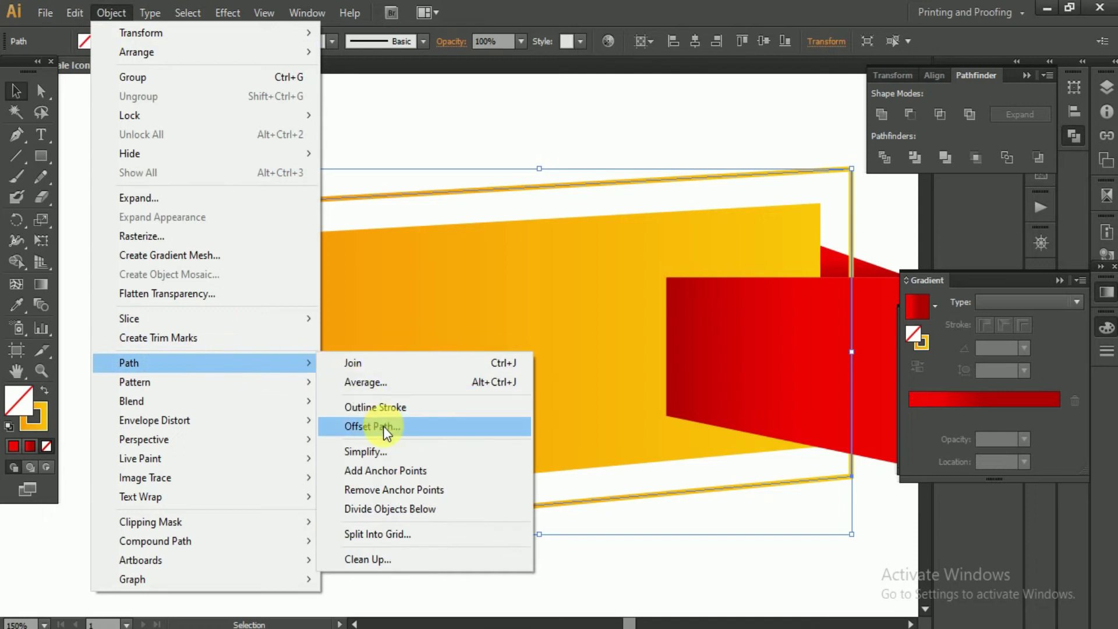
{"action": "left_click", "coordinate": [383, 427]}
{"action": "scroll", "coordinate": [972, 191], "scroll_direction": "down", "scroll_amount": 9}
{"action": "scroll", "coordinate": [972, 191], "scroll_direction": "down", "scroll_amount": 10}
{"action": "scroll", "coordinate": [972, 191], "scroll_direction": "down", "scroll_amount": 9}
{"action": "scroll", "coordinate": [972, 191], "scroll_direction": "down", "scroll_amount": 9}
{"action": "scroll", "coordinate": [972, 191], "scroll_direction": "down", "scroll_amount": 1}
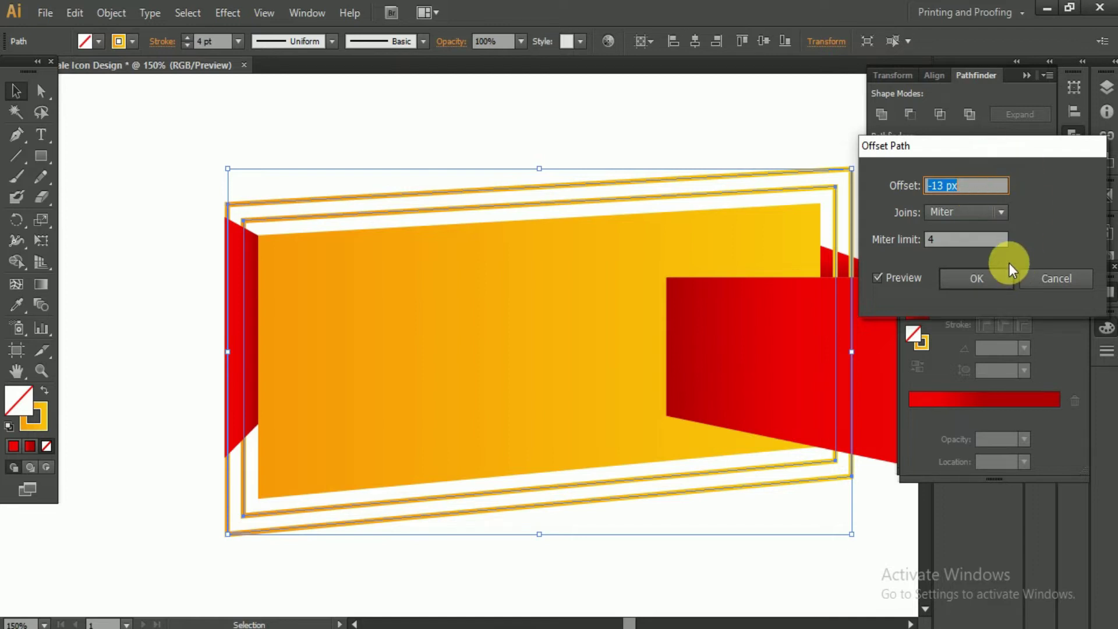
{"action": "left_click", "coordinate": [1006, 281]}
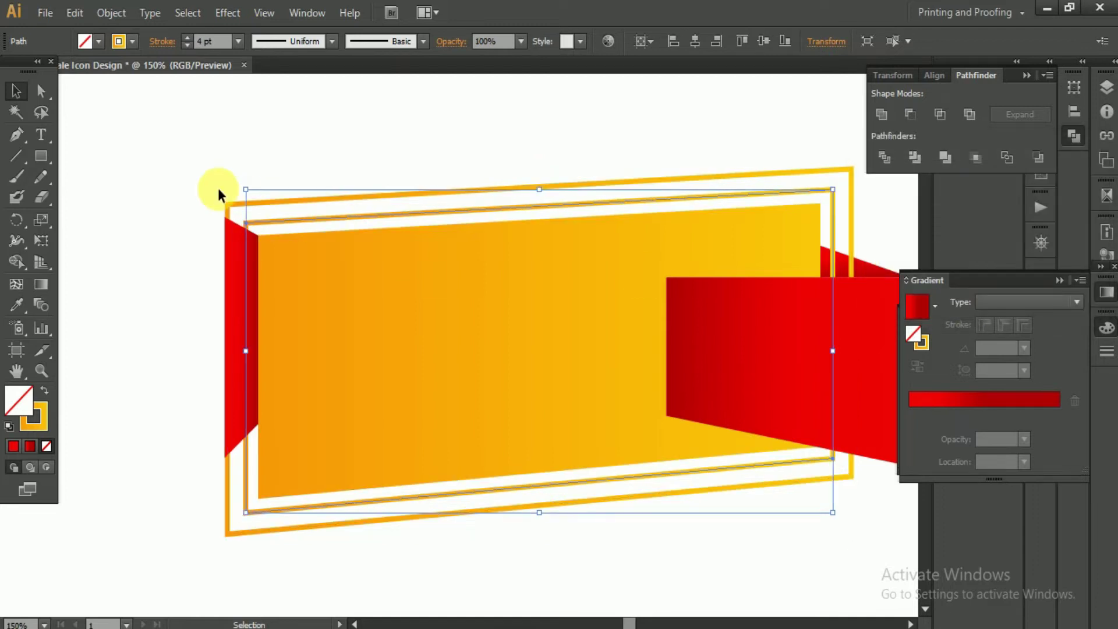
Add an anchor point on the inner frame's top edge.
{"action": "left_click", "coordinate": [17, 134]}
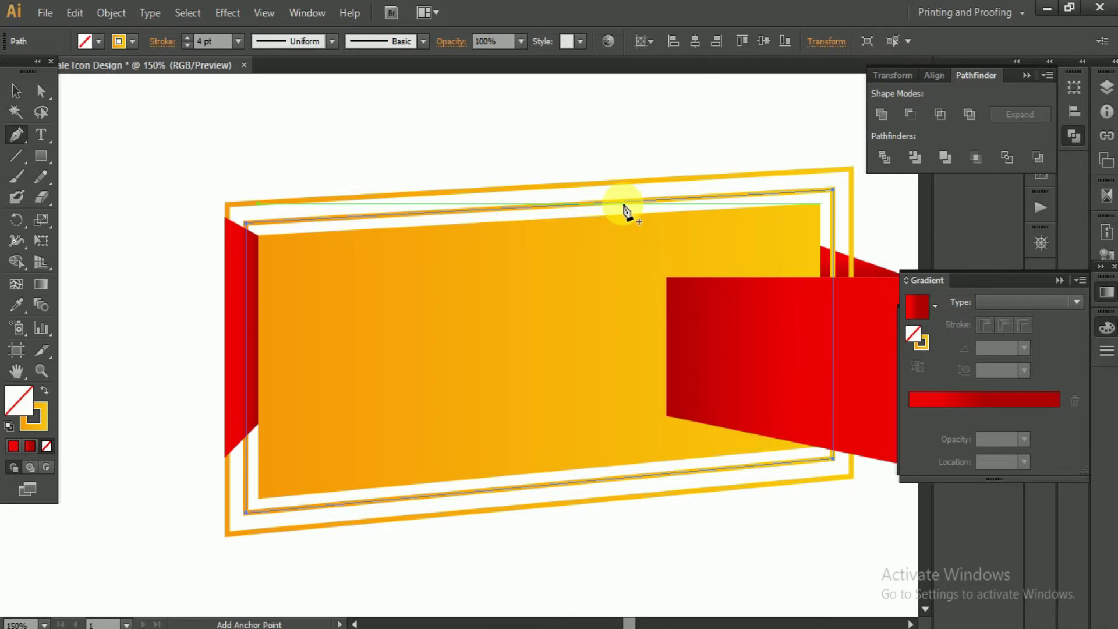
{"action": "left_click", "coordinate": [414, 220]}
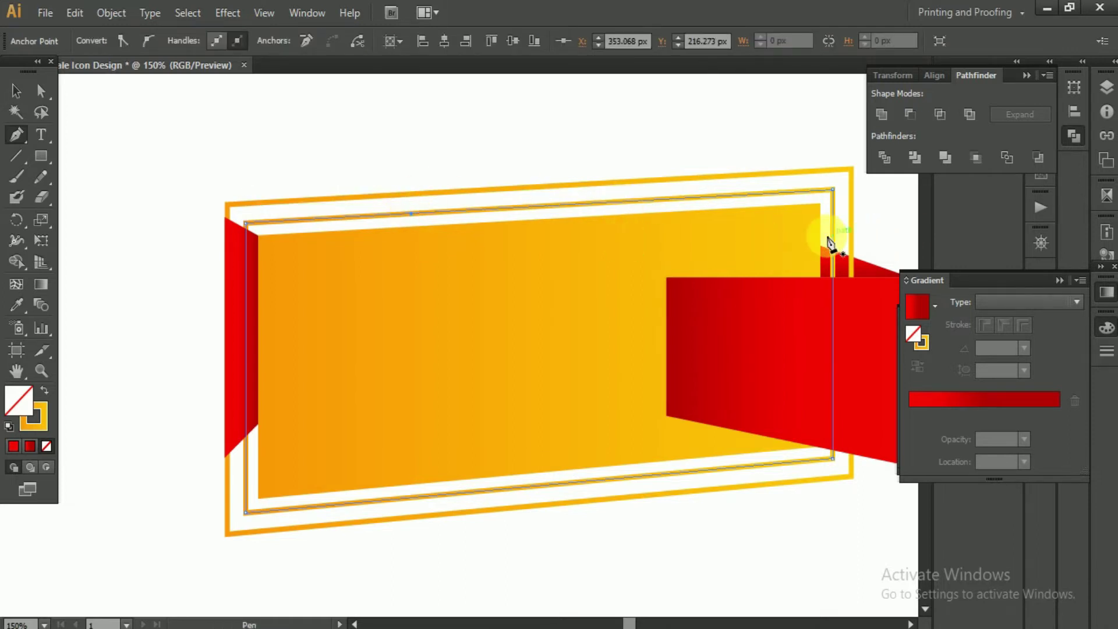
{"action": "scroll", "coordinate": [833, 242], "scroll_direction": "up", "scroll_amount": 4}
{"action": "scroll", "coordinate": [857, 252], "scroll_direction": "down", "scroll_amount": 7}
{"action": "scroll", "coordinate": [815, 388], "scroll_direction": "up", "scroll_amount": 2}
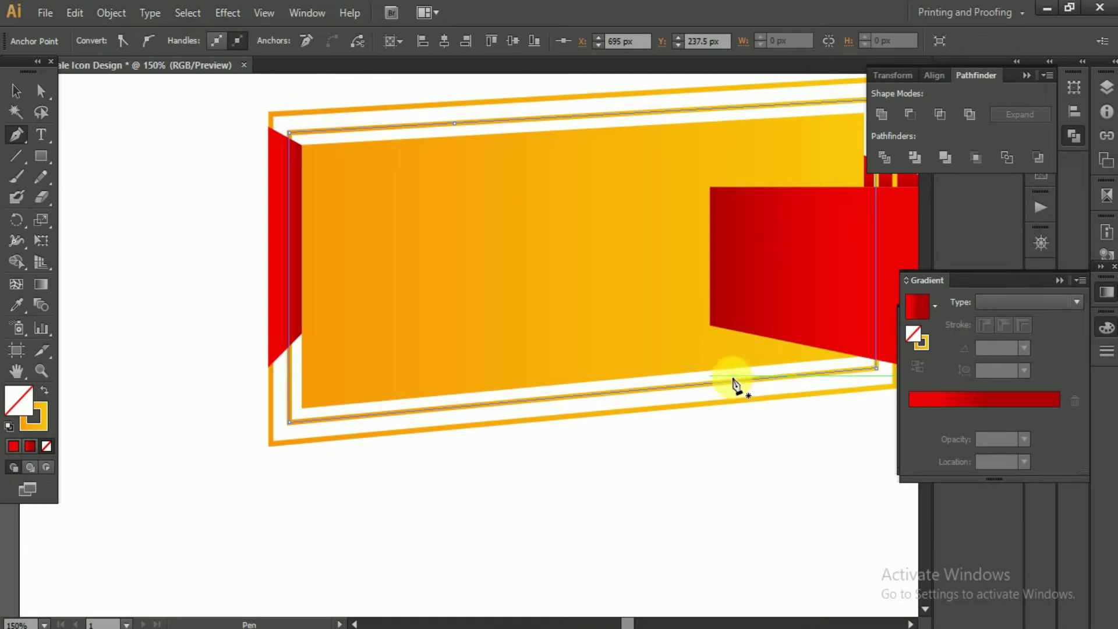
{"action": "scroll", "coordinate": [299, 379], "scroll_direction": "up", "scroll_amount": 6}
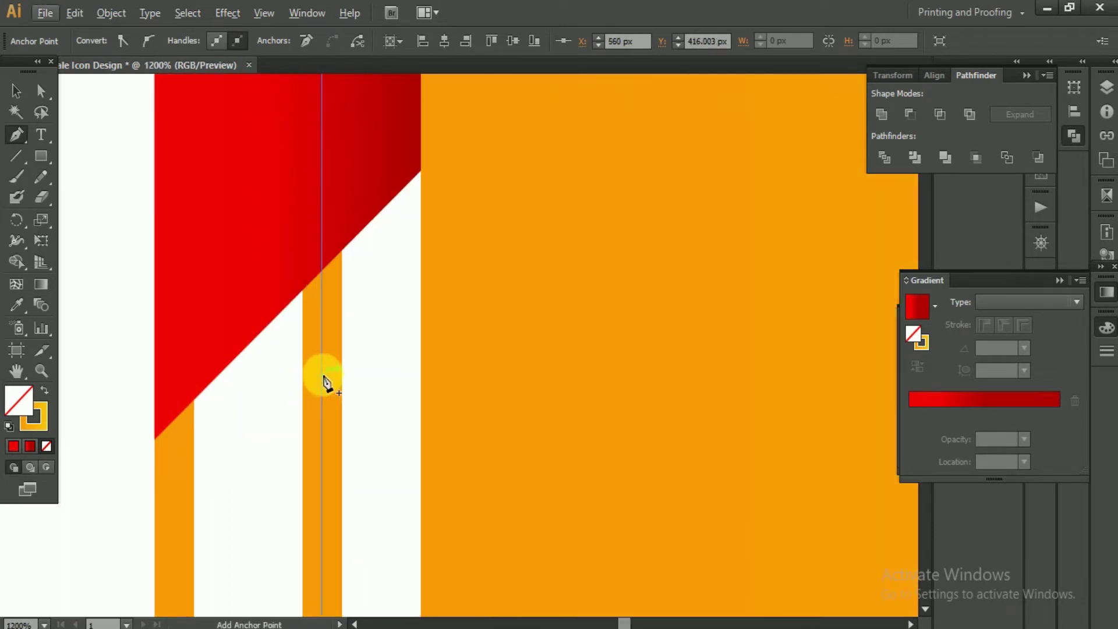
{"action": "scroll", "coordinate": [326, 349], "scroll_direction": "down", "scroll_amount": 6}
Delete the inner frame's top-left and bottom-right corner anchors to split it.
{"action": "left_click", "coordinate": [40, 91]}
{"action": "left_click", "coordinate": [326, 142]}
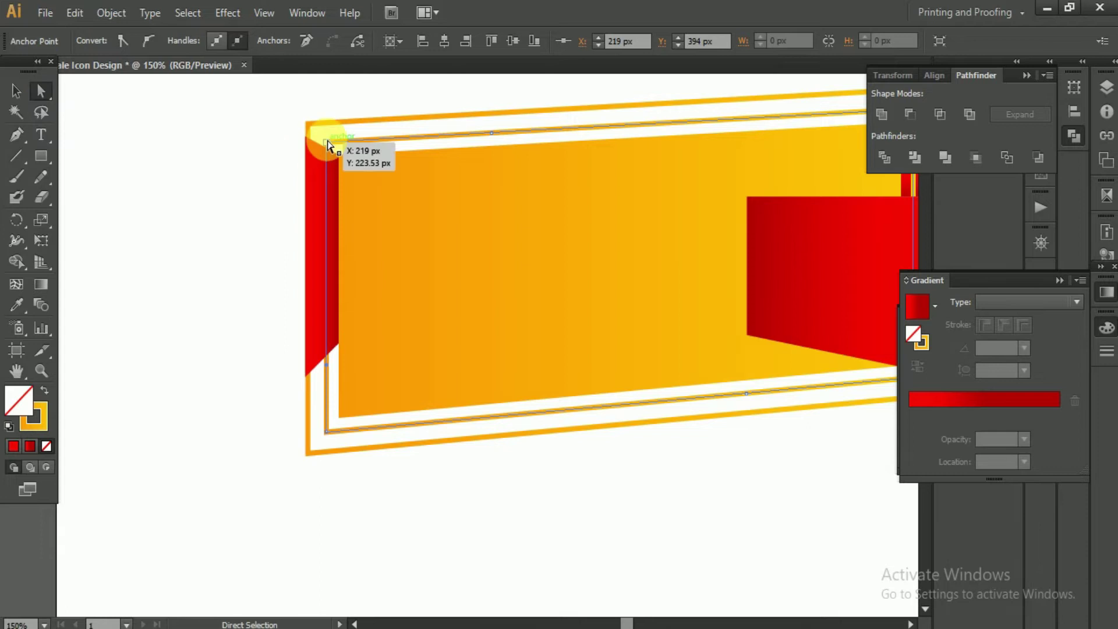
{"action": "key", "text": "Delete"}
{"action": "scroll", "coordinate": [590, 314], "scroll_direction": "right", "scroll_amount": 5}
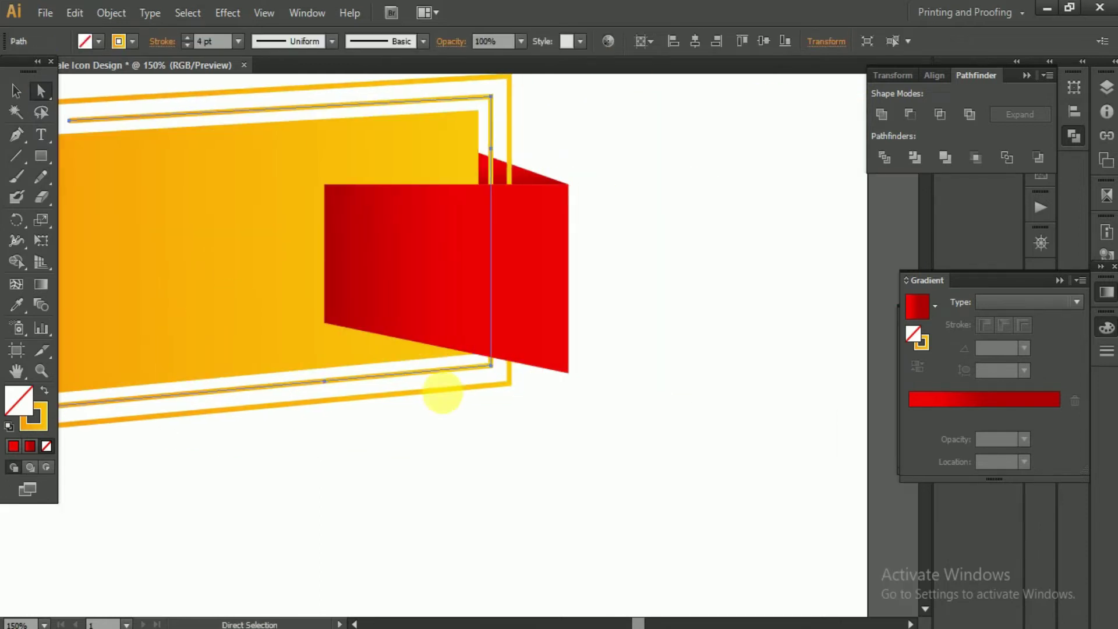
{"action": "scroll", "coordinate": [489, 376], "scroll_direction": "down", "scroll_amount": 3}
{"action": "scroll", "coordinate": [487, 362], "scroll_direction": "up", "scroll_amount": 3}
{"action": "left_click", "coordinate": [486, 362]}
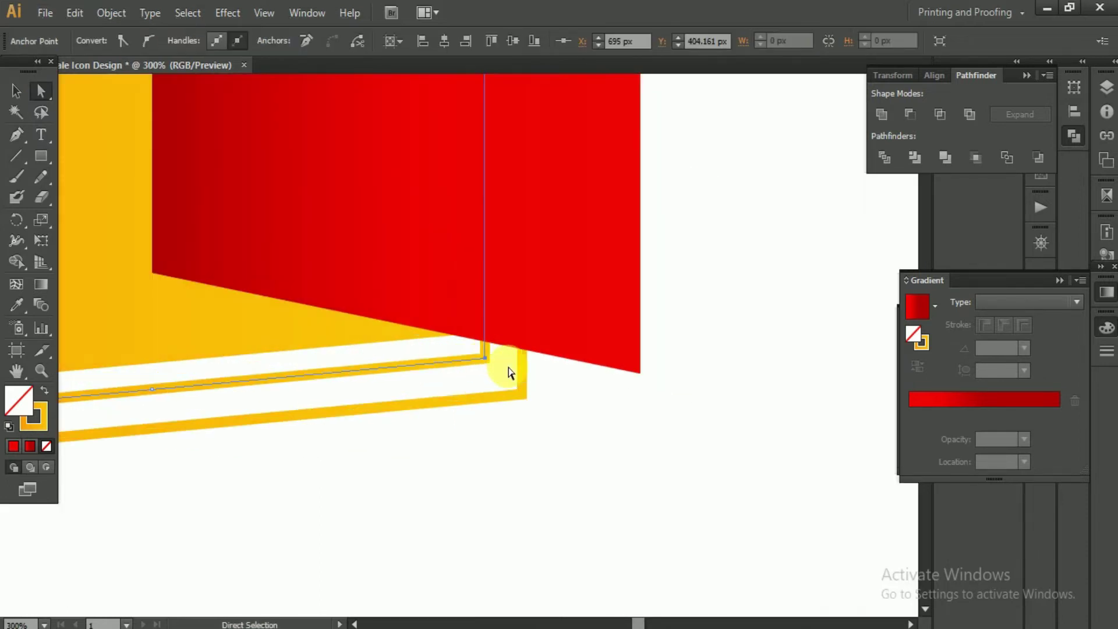
{"action": "scroll", "coordinate": [436, 332], "scroll_direction": "up", "scroll_amount": 2}
{"action": "scroll", "coordinate": [436, 332], "scroll_direction": "down", "scroll_amount": 1}
Make the inner top line a dashed stroke with round caps.
{"action": "left_click", "coordinate": [16, 90]}
{"action": "left_click", "coordinate": [253, 166]}
{"action": "scroll", "coordinate": [253, 166], "scroll_direction": "up", "scroll_amount": 2}
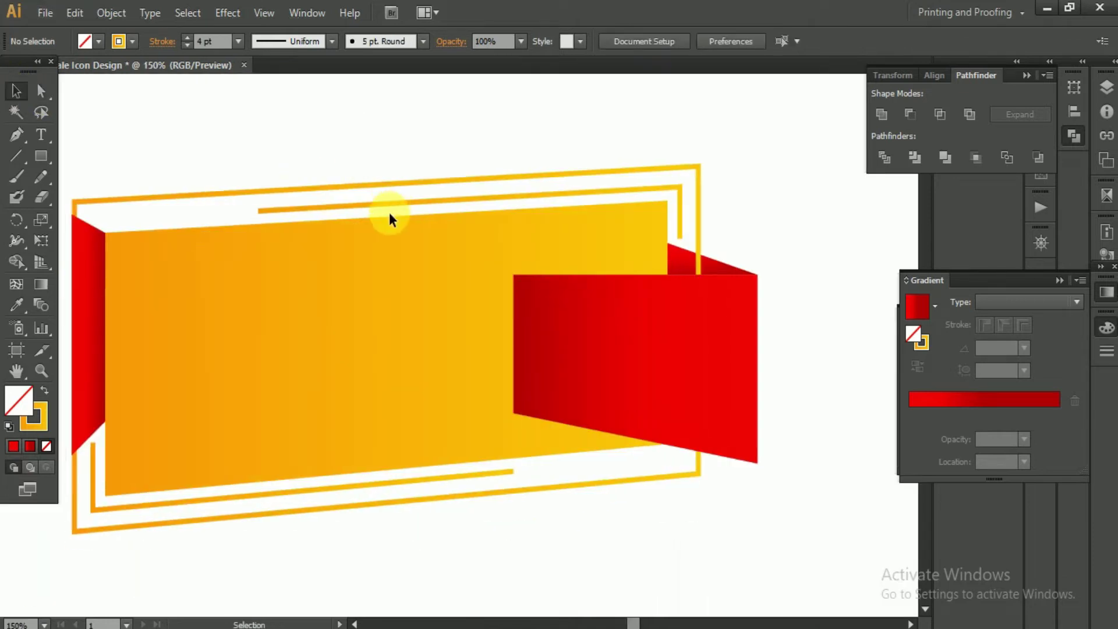
{"action": "left_click", "coordinate": [378, 198]}
{"action": "left_click", "coordinate": [162, 41]}
{"action": "left_click", "coordinate": [11, 157]}
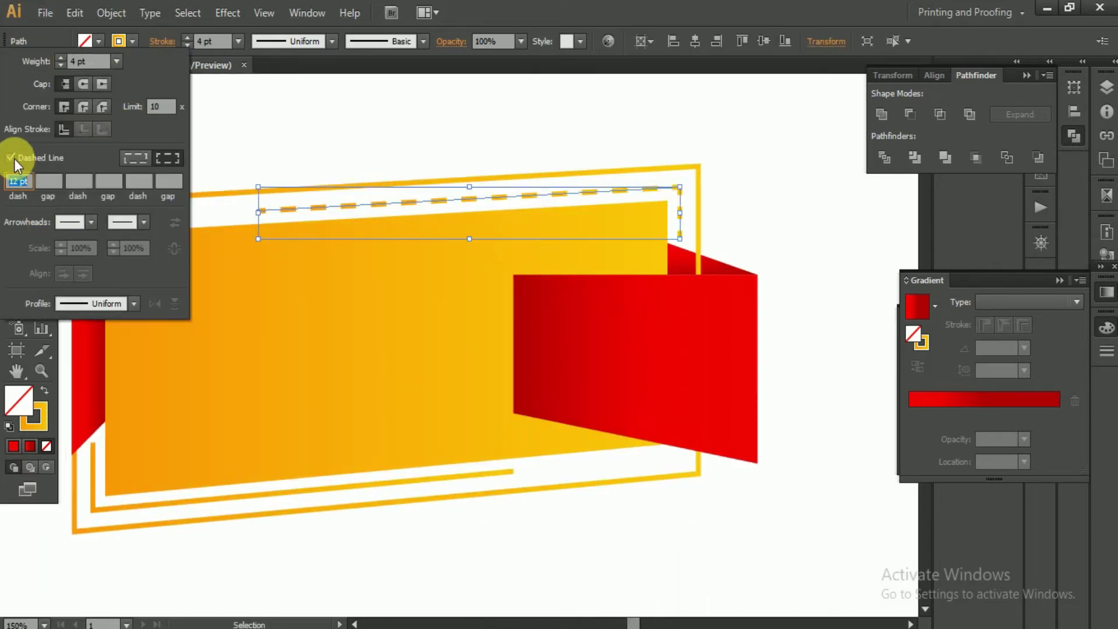
{"action": "left_click", "coordinate": [87, 84]}
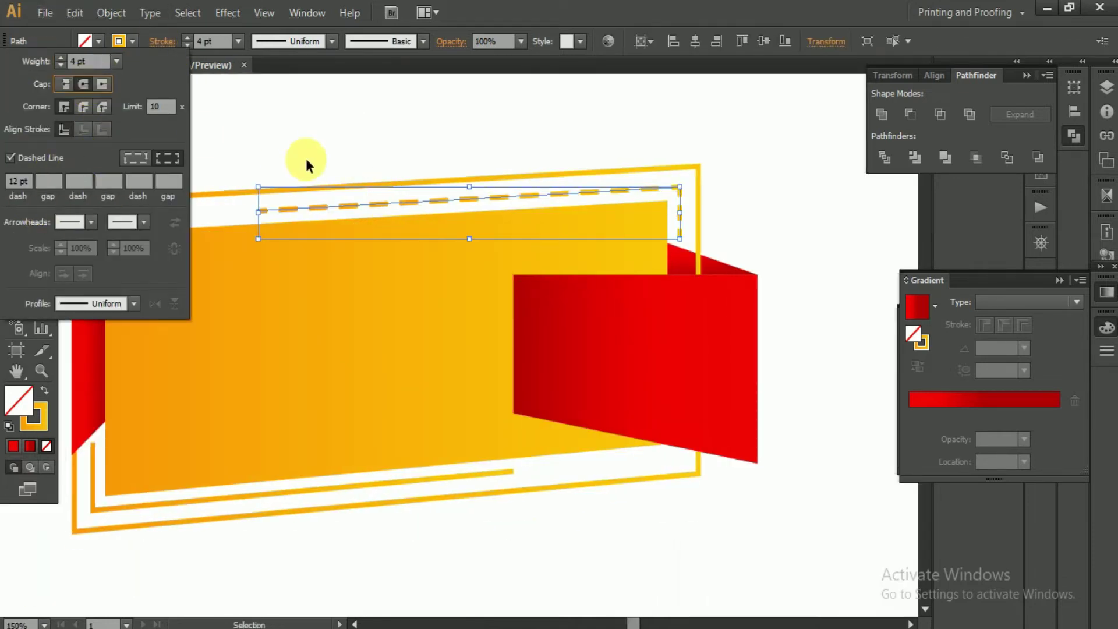
{"action": "left_click", "coordinate": [299, 155]}
{"action": "left_click_drag", "start_coordinate": [237, 142], "coordinate": [279, 127]}
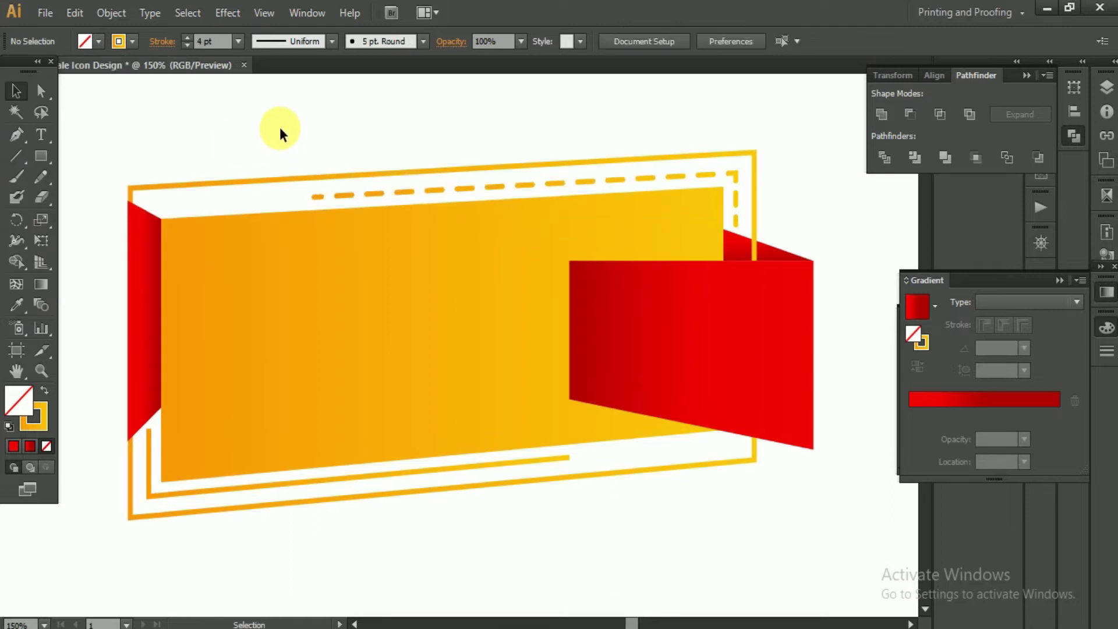
Give the top and bottom corner lines a red stroke sampled from the red shape.
{"action": "left_click", "coordinate": [326, 197]}
{"action": "left_click", "coordinate": [17, 304]}
{"action": "left_click", "coordinate": [749, 369]}
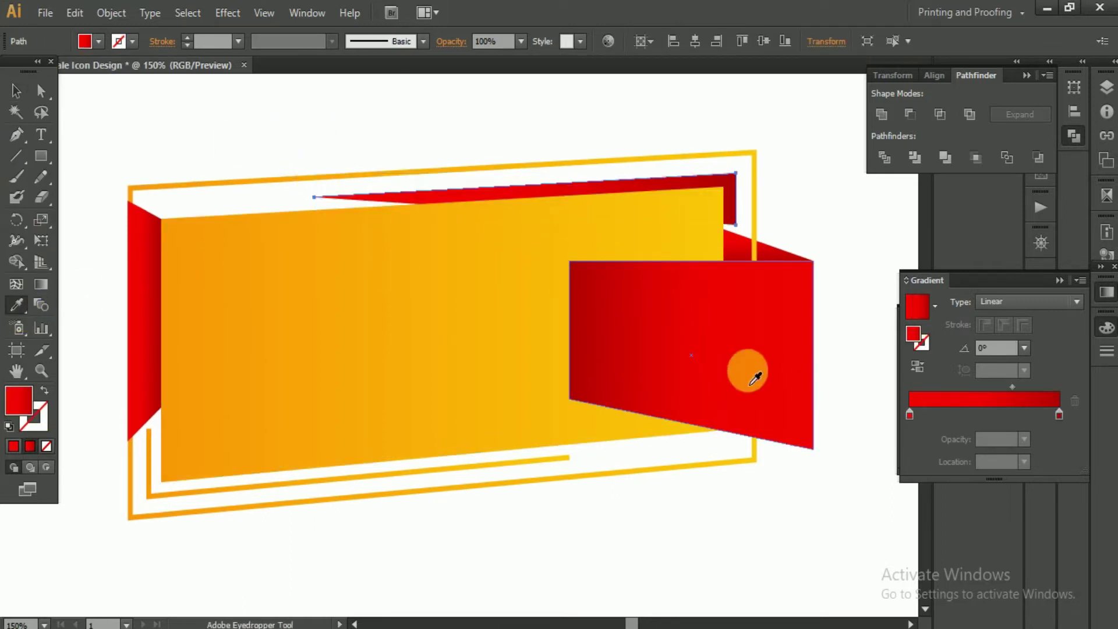
{"action": "left_click", "coordinate": [44, 389]}
{"action": "left_click", "coordinate": [155, 493], "text": "ctrl"}
{"action": "left_click", "coordinate": [384, 198]}
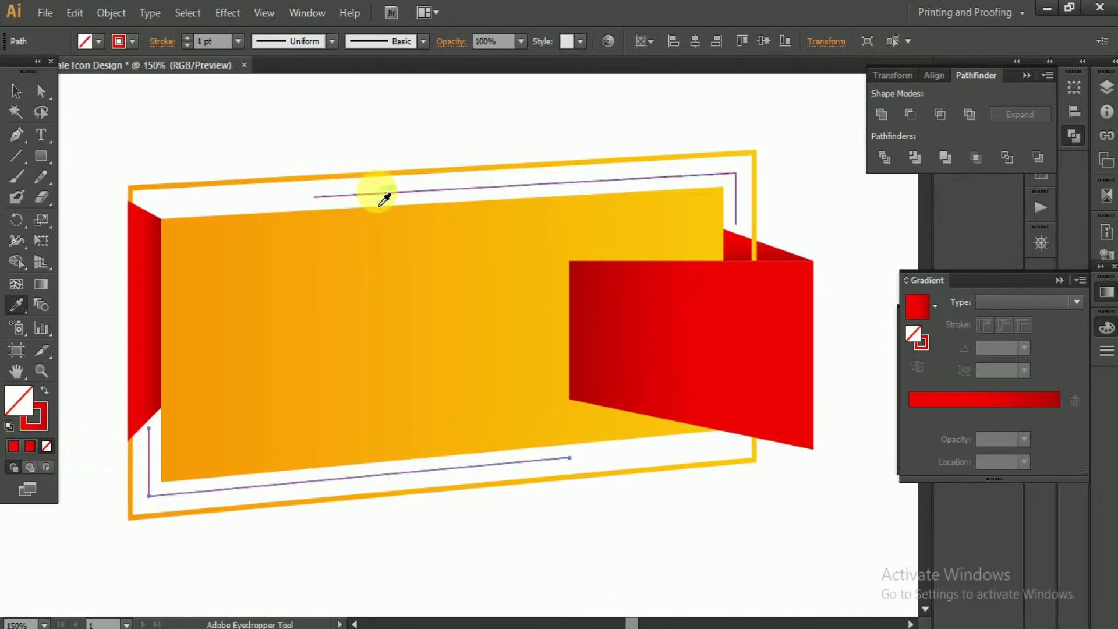
{"action": "left_click", "coordinate": [22, 421]}
Give the lines a 5 pt red stroke, dashed with dash values 12 and 10.
{"action": "left_click", "coordinate": [333, 198], "text": "ctrl"}
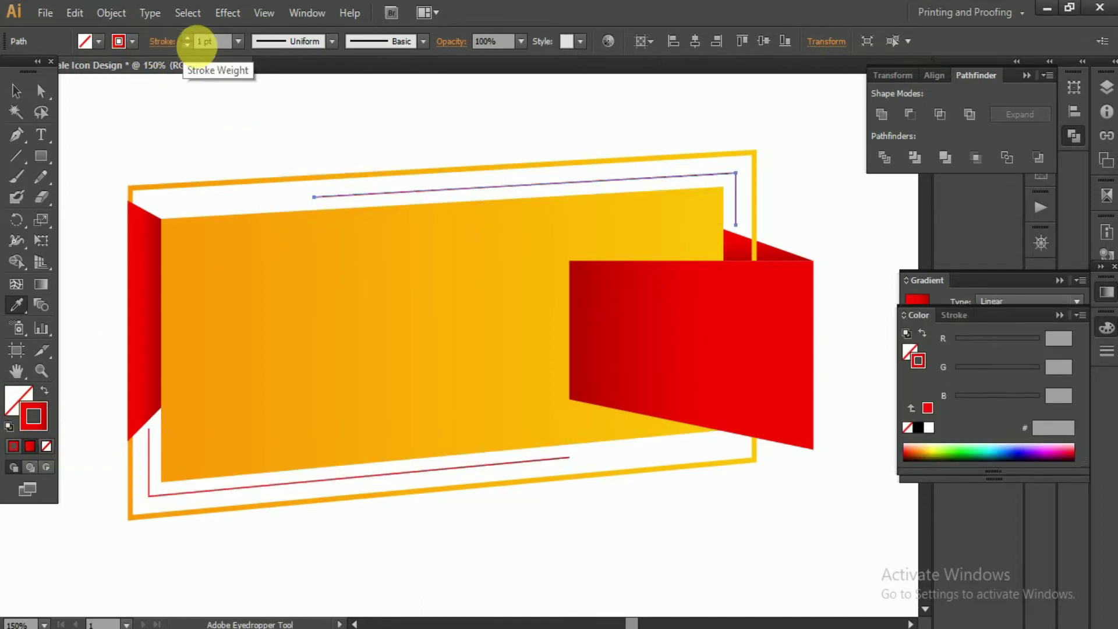
{"action": "left_click", "coordinate": [187, 38]}
{"action": "left_click", "coordinate": [186, 37]}
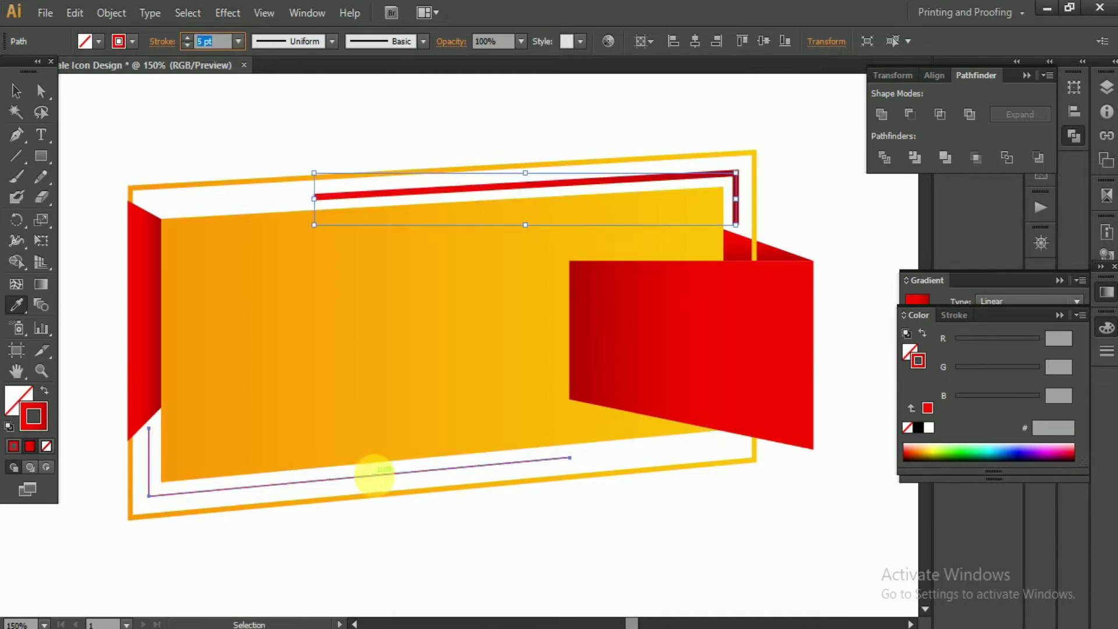
{"action": "left_click", "coordinate": [318, 196]}
{"action": "left_click", "coordinate": [162, 41]}
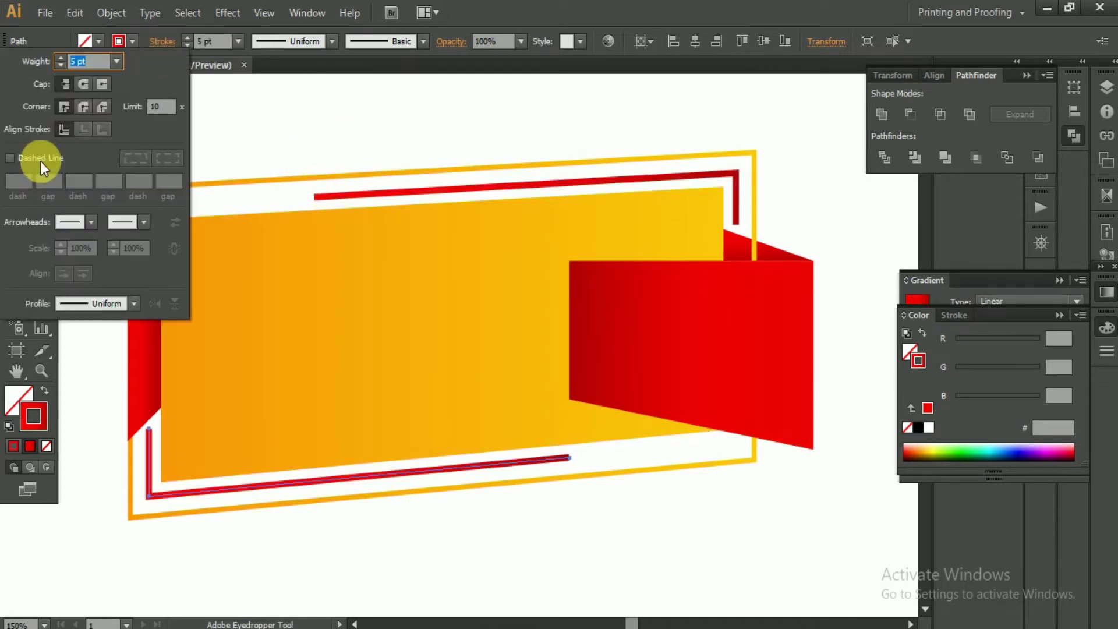
{"action": "left_click", "coordinate": [10, 157]}
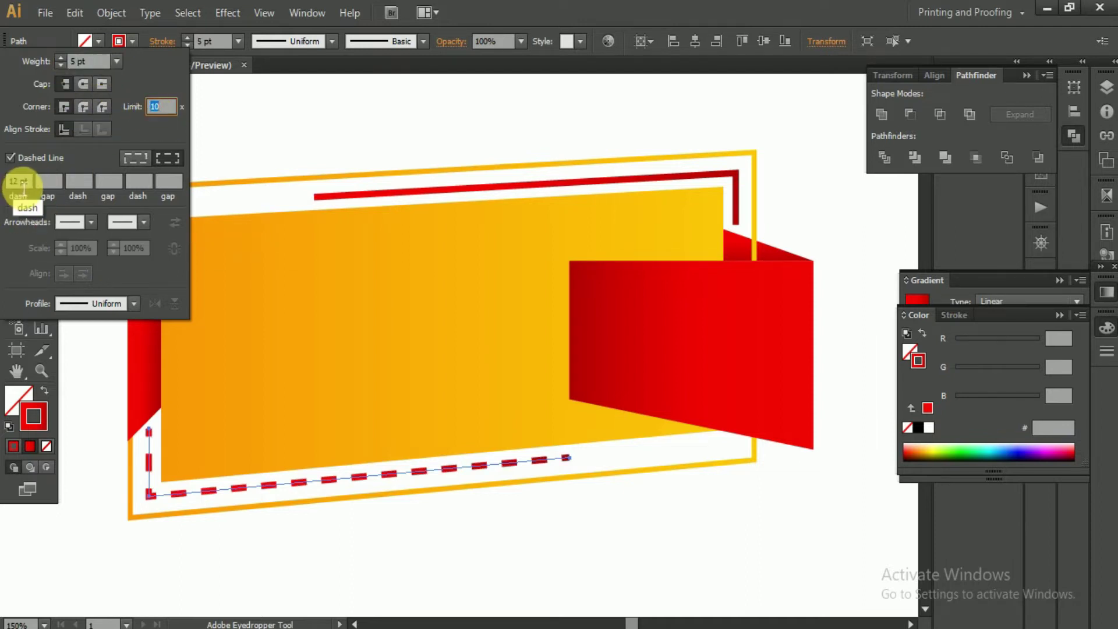
{"action": "type", "text": "12"}
{"action": "key", "text": "Return"}
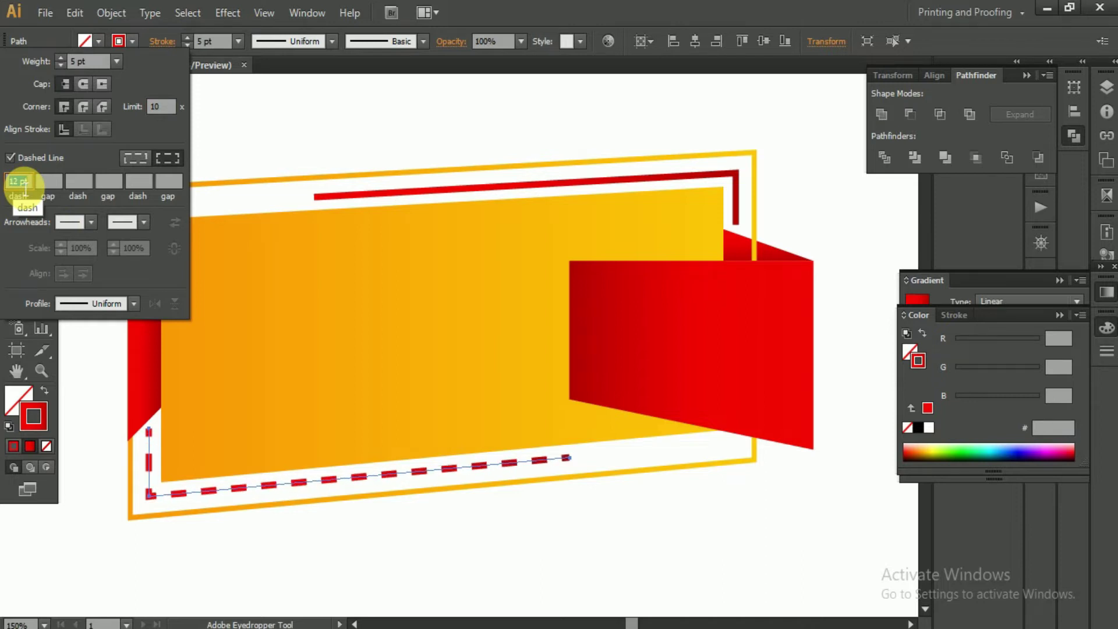
{"action": "type", "text": "10"}
{"action": "key", "text": "Return"}
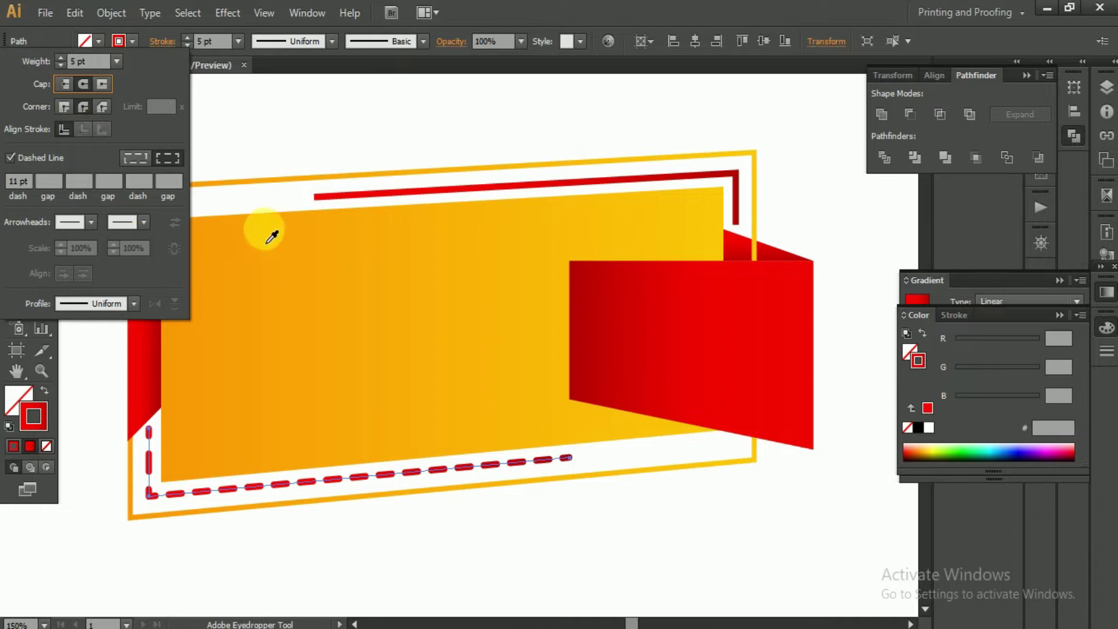
{"action": "left_click", "coordinate": [260, 152]}
Copy the bottom line's dashed style onto the top line and check its settings.
{"action": "left_click", "coordinate": [327, 197], "text": "ctrl"}
{"action": "left_click", "coordinate": [227, 490]}
{"action": "left_click", "coordinate": [16, 93]}
{"action": "left_click", "coordinate": [94, 173]}
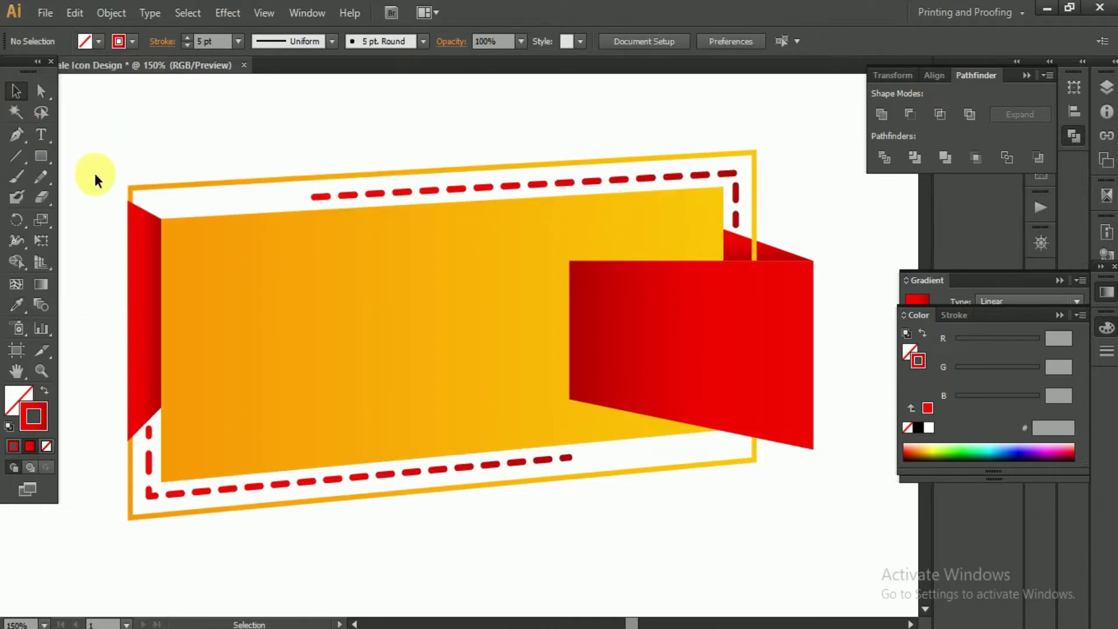
{"action": "scroll", "coordinate": [95, 173], "scroll_direction": "down", "scroll_amount": 1}
{"action": "scroll", "coordinate": [202, 341], "scroll_direction": "up", "scroll_amount": 1}
{"action": "scroll", "coordinate": [201, 341], "scroll_direction": "up", "scroll_amount": 3}
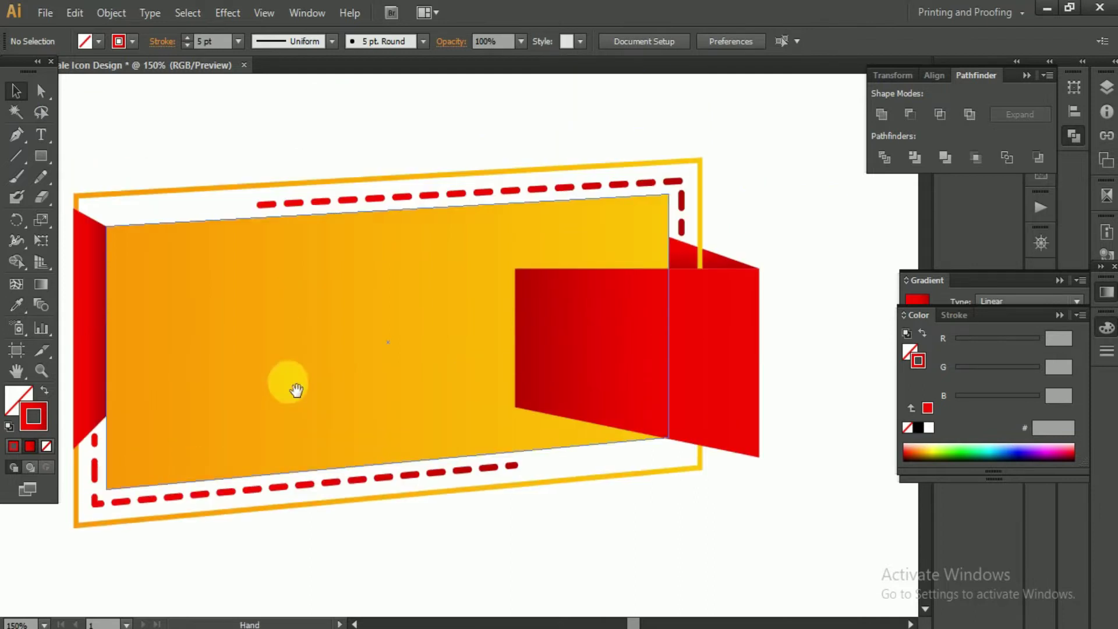
{"action": "left_click", "coordinate": [683, 188]}
{"action": "left_click", "coordinate": [959, 278]}
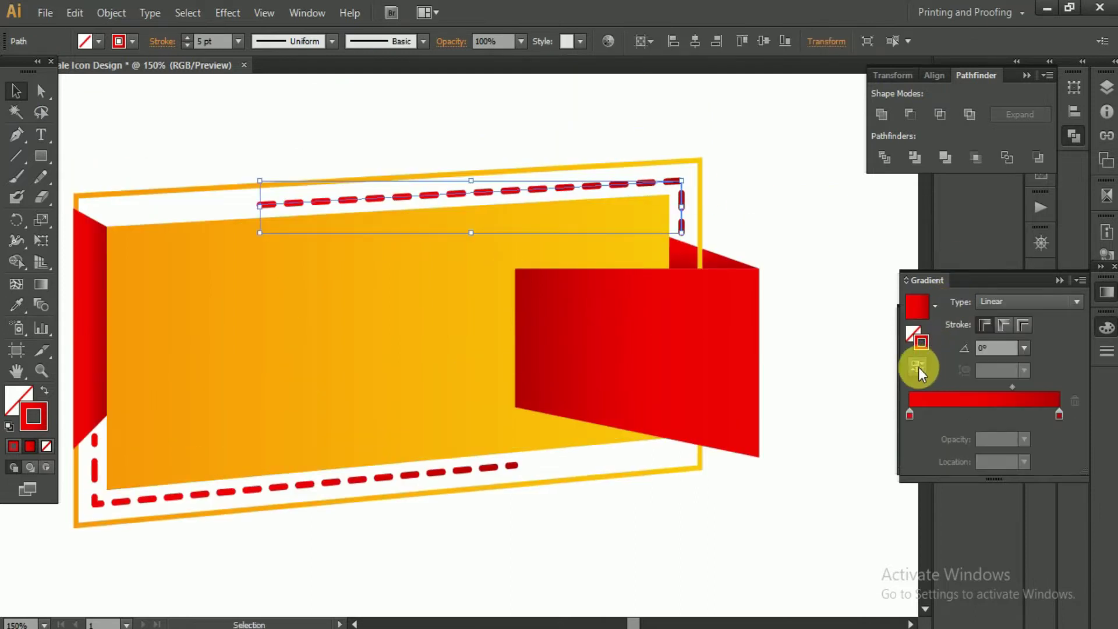
{"action": "left_click", "coordinate": [258, 137]}
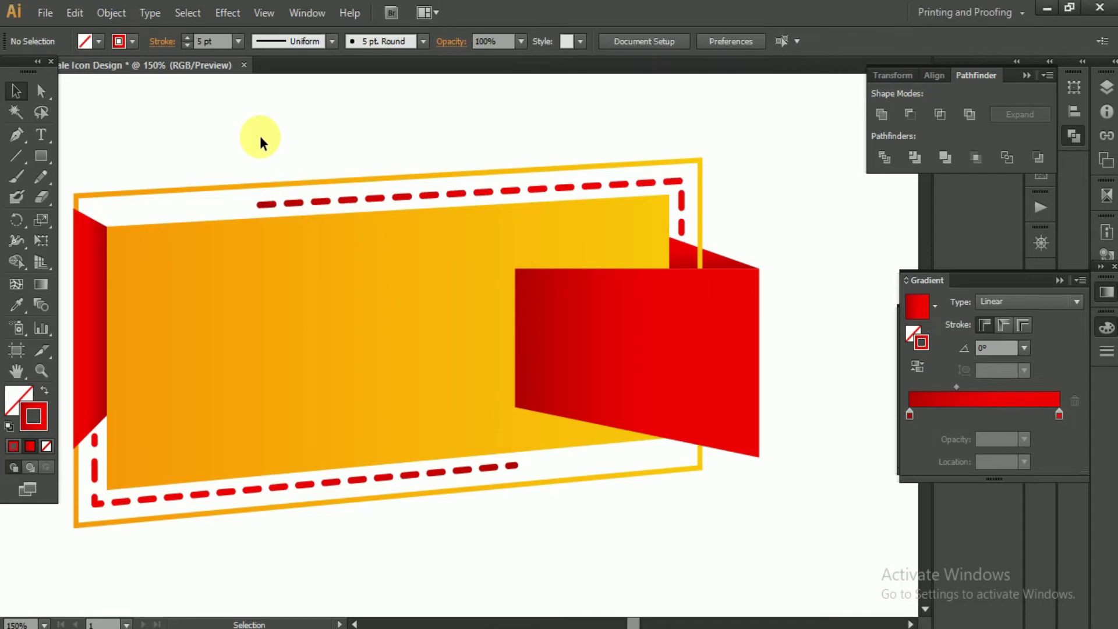
Centre the banner in view and zoom in on it.
{"action": "left_click_drag", "start_coordinate": [198, 288], "coordinate": [411, 232]}
{"action": "scroll", "coordinate": [335, 462], "scroll_direction": "down", "scroll_amount": 2}
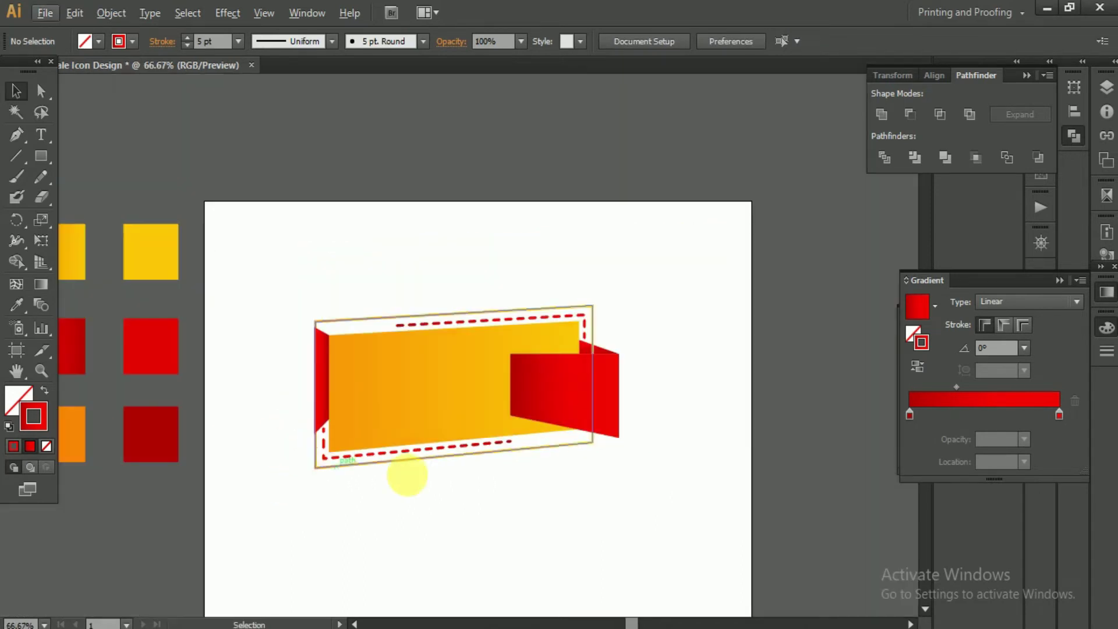
{"action": "scroll", "coordinate": [372, 448], "scroll_direction": "up", "scroll_amount": 1}
{"action": "mouse_move", "coordinate": [327, 404]}
{"action": "left_mouse_down"}
{"action": "mouse_move", "coordinate": [375, 438]}
{"action": "mouse_move", "coordinate": [381, 417]}
{"action": "left_mouse_up"}
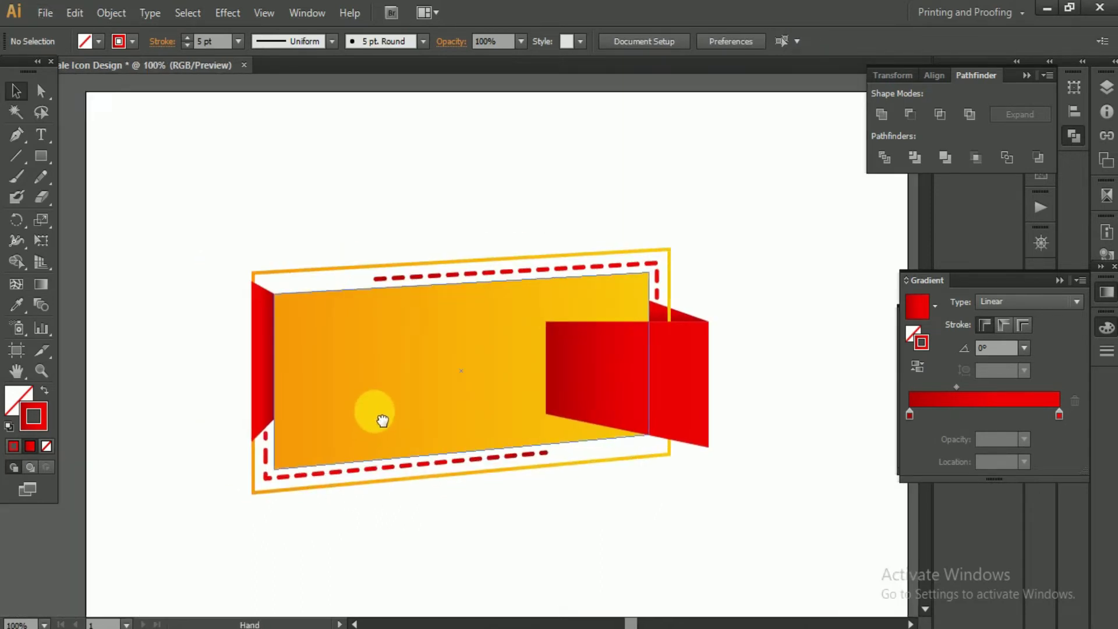
{"action": "key", "text": "ctrl+plus"}
Add SALE text, convert it to outlines and fill it white.
{"action": "left_click", "coordinate": [41, 135]}
{"action": "scroll", "coordinate": [307, 352], "scroll_direction": "down", "scroll_amount": 3}
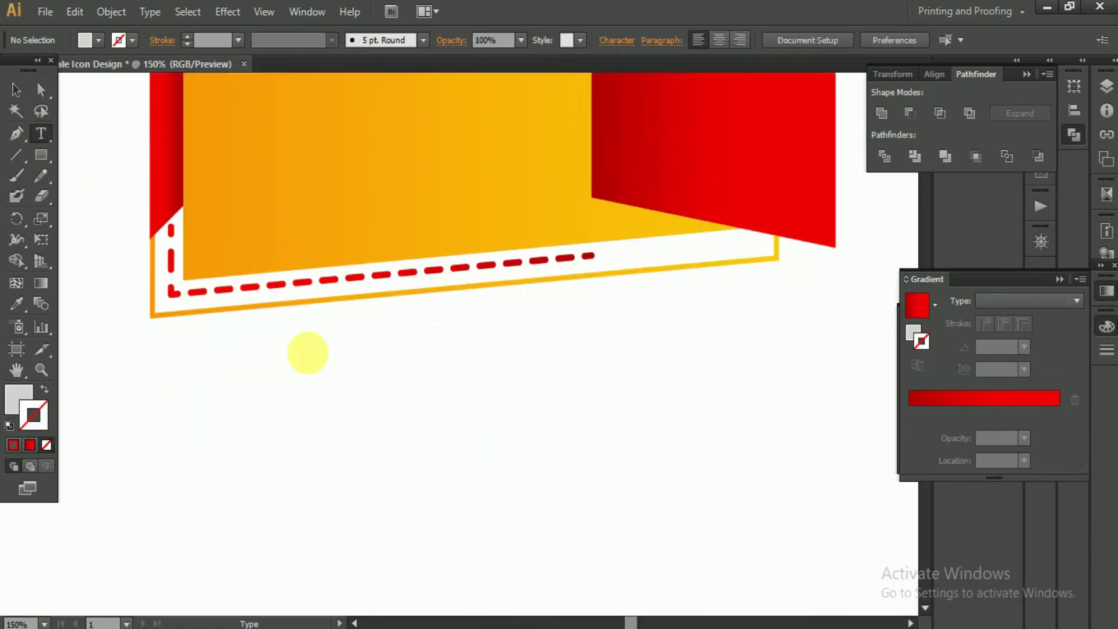
{"action": "key", "text": "ctrl+minus"}
{"action": "key", "text": "ctrl+minus"}
{"action": "key", "text": "ctrl+minus"}
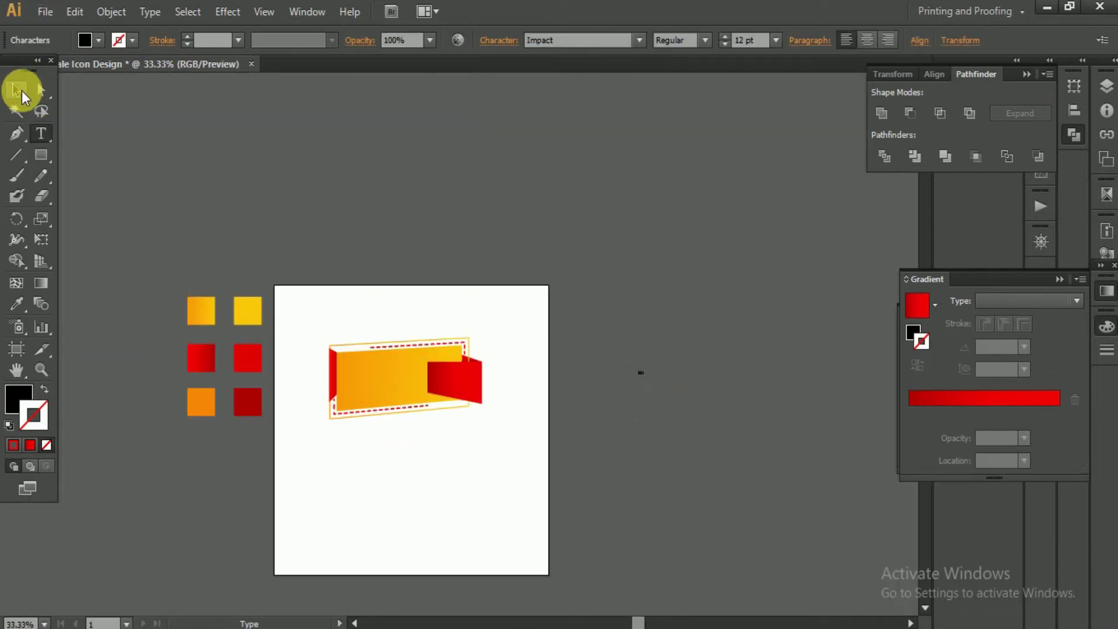
{"action": "left_click_drag", "start_coordinate": [716, 298], "coordinate": [399, 396]}
{"action": "key", "text": "ctrl+plus"}
{"action": "key", "text": "ctrl+plus"}
{"action": "key", "text": "ctrl+plus"}
{"action": "scroll", "coordinate": [409, 408], "scroll_direction": "down", "scroll_amount": 5}
{"action": "left_click_drag", "start_coordinate": [431, 233], "coordinate": [493, 465]}
{"action": "right_click", "coordinate": [512, 244]}
{"action": "left_click", "coordinate": [553, 368]}
{"action": "left_click", "coordinate": [23, 402]}
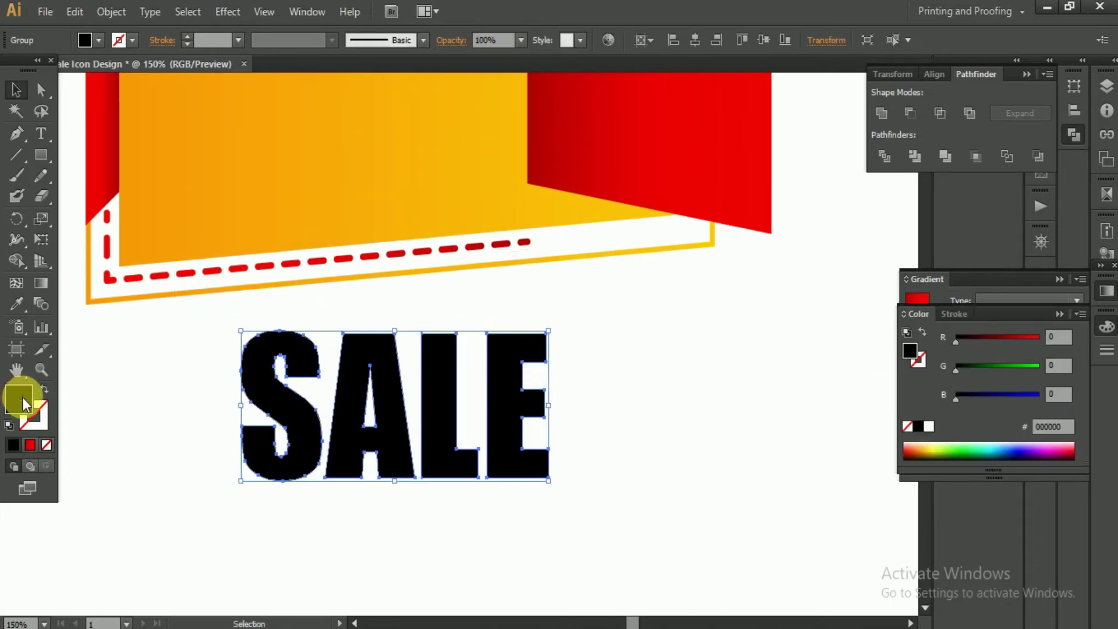
{"action": "left_click", "coordinate": [928, 427]}
Move, enlarge and tilt SALE onto the orange banner to match its slant.
{"action": "left_click_drag", "start_coordinate": [253, 247], "coordinate": [282, 349]}
{"action": "left_click_drag", "start_coordinate": [468, 530], "coordinate": [367, 262]}
{"action": "left_click_drag", "start_coordinate": [477, 238], "coordinate": [512, 237]}
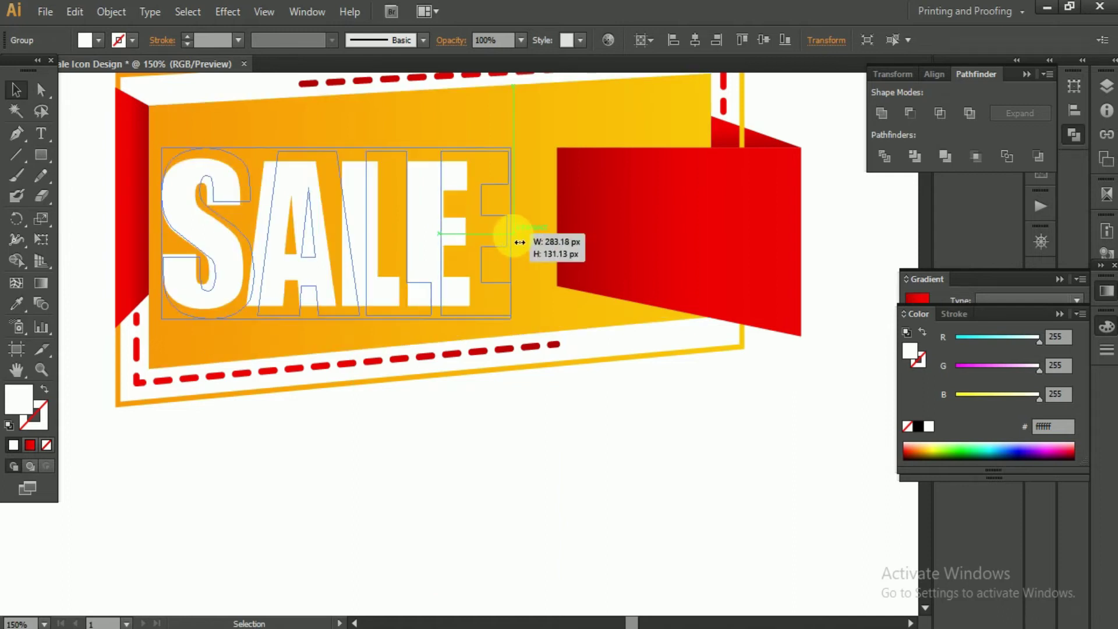
{"action": "mouse_move", "coordinate": [492, 350]}
{"action": "left_mouse_down"}
{"action": "mouse_move", "coordinate": [455, 293]}
{"action": "mouse_move", "coordinate": [519, 355]}
{"action": "mouse_move", "coordinate": [531, 337]}
{"action": "mouse_move", "coordinate": [521, 342]}
{"action": "left_mouse_up"}
{"action": "left_click_drag", "start_coordinate": [477, 312], "coordinate": [483, 297]}
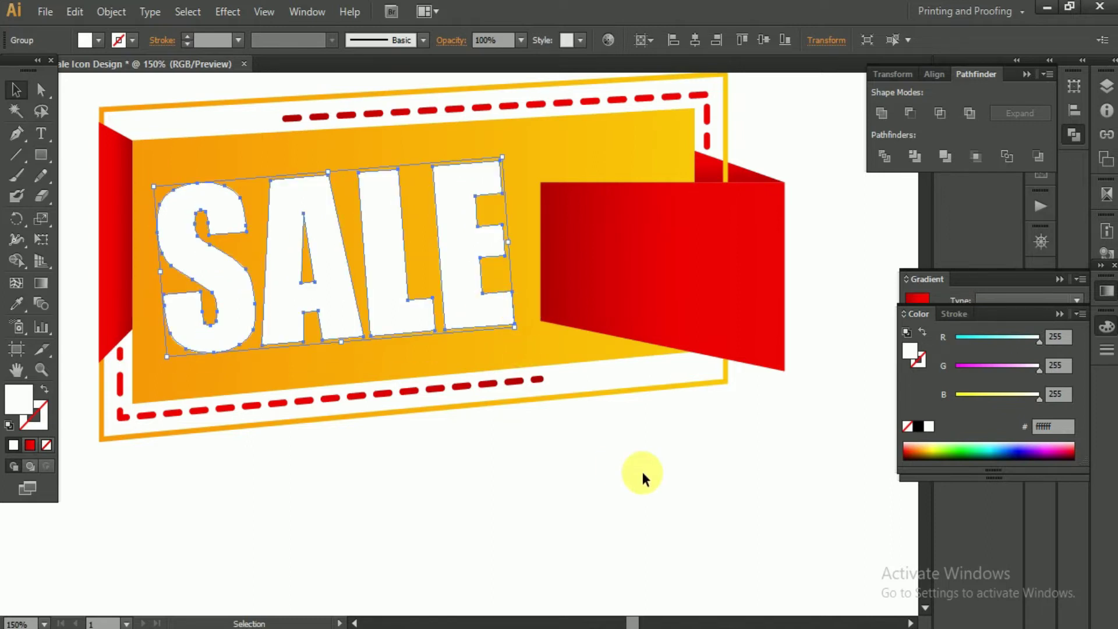
{"action": "left_click", "coordinate": [631, 500]}
{"action": "key", "text": "ctrl+0"}
View the artwork at actual size and select the SALE letters.
{"action": "key", "text": "ctrl+1"}
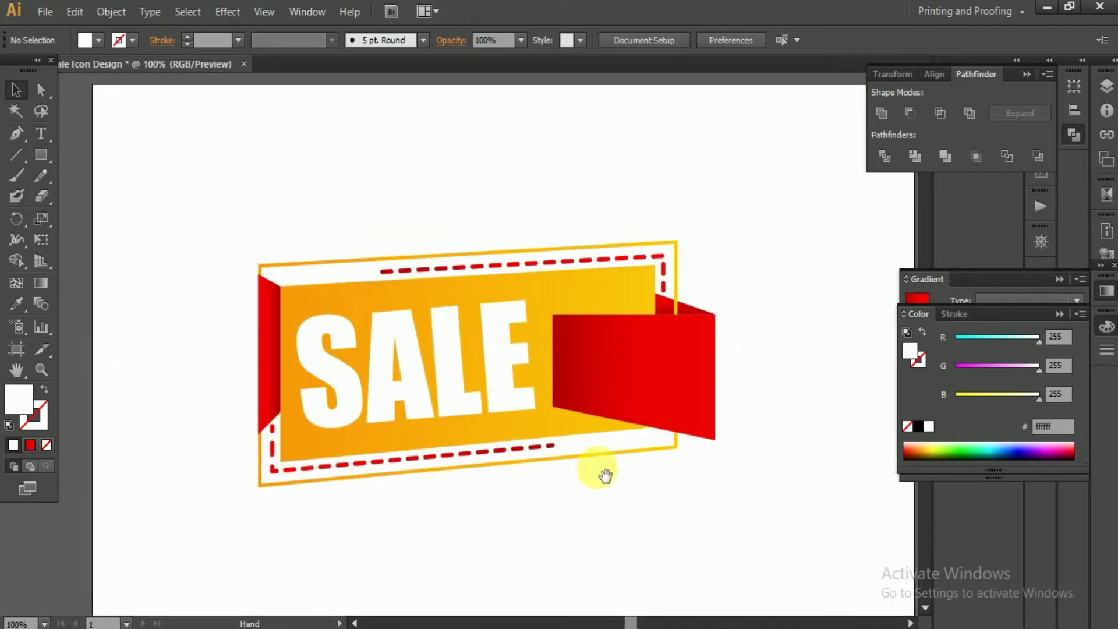
{"action": "scroll", "coordinate": [331, 334], "scroll_direction": "up", "scroll_amount": 5}
{"action": "scroll", "coordinate": [344, 302], "scroll_direction": "down", "scroll_amount": 3}
{"action": "left_click", "coordinate": [345, 299]}
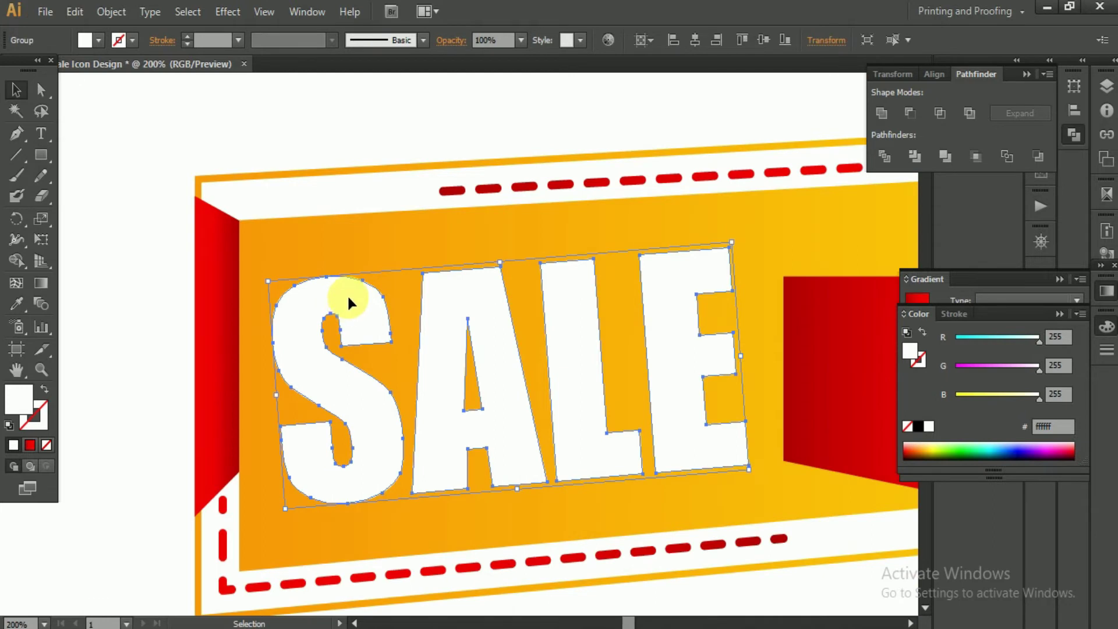
{"action": "scroll", "coordinate": [347, 292], "scroll_direction": "up", "scroll_amount": 2}
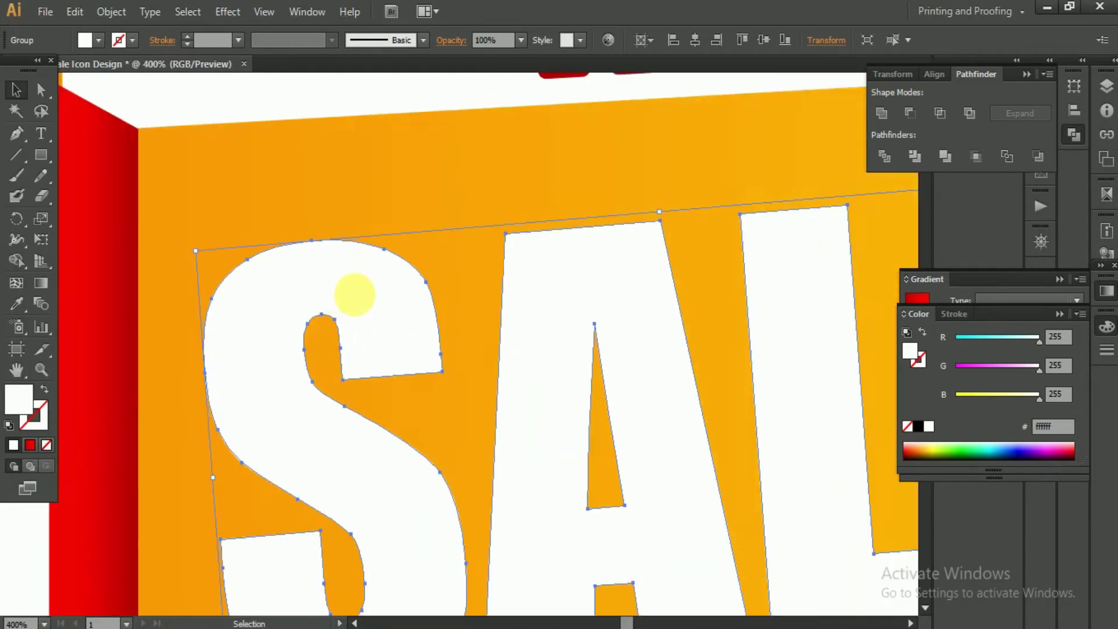
{"action": "left_click_drag", "start_coordinate": [354, 294], "coordinate": [331, 220]}
{"action": "right_click", "coordinate": [331, 211]}
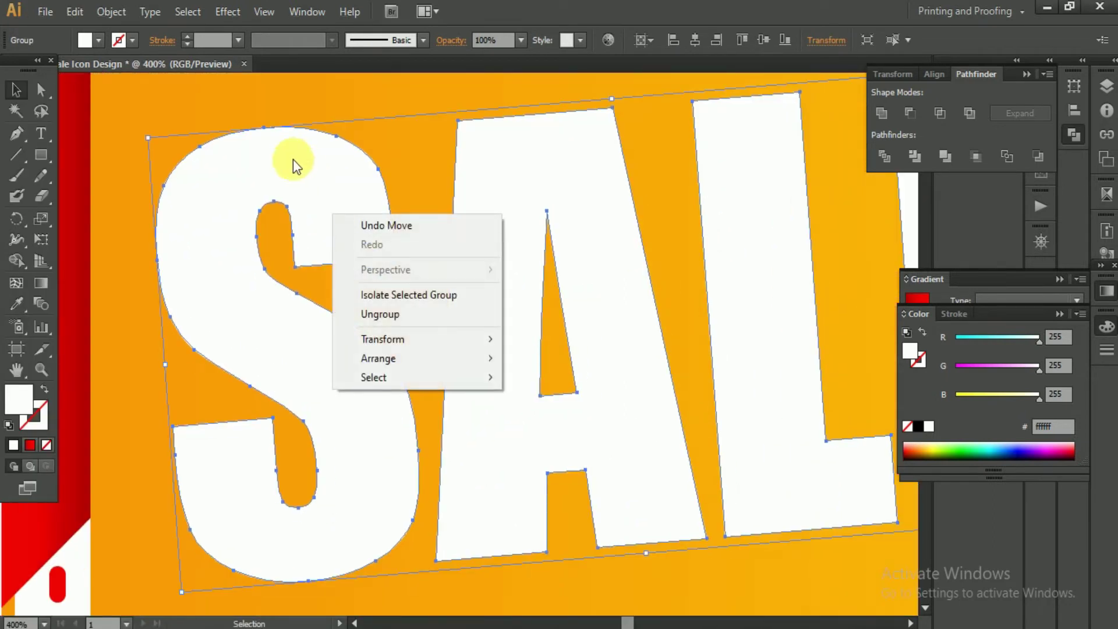
{"action": "left_click", "coordinate": [111, 12]}
{"action": "left_click", "coordinate": [100, 94]}
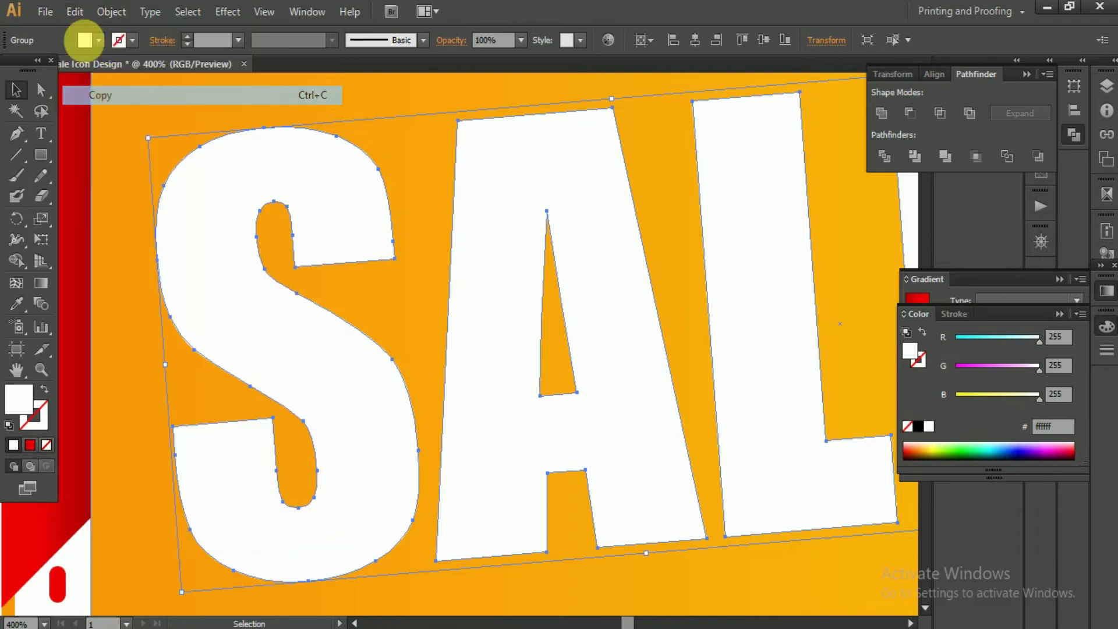
Paste a copy of SALE behind it, nudge it offset and fill it black.
{"action": "left_click", "coordinate": [75, 11]}
{"action": "left_click", "coordinate": [142, 116]}
{"action": "key", "text": "Left"}
{"action": "key", "text": "Left"}
{"action": "key", "text": "Left"}
{"action": "key", "text": "Up"}
{"action": "key", "text": "Up"}
{"action": "key", "text": "Up"}
{"action": "key", "text": "Right"}
{"action": "key", "text": "Right"}
{"action": "key", "text": "Right"}
{"action": "key", "text": "Down"}
{"action": "key", "text": "Down"}
{"action": "key", "text": "Down"}
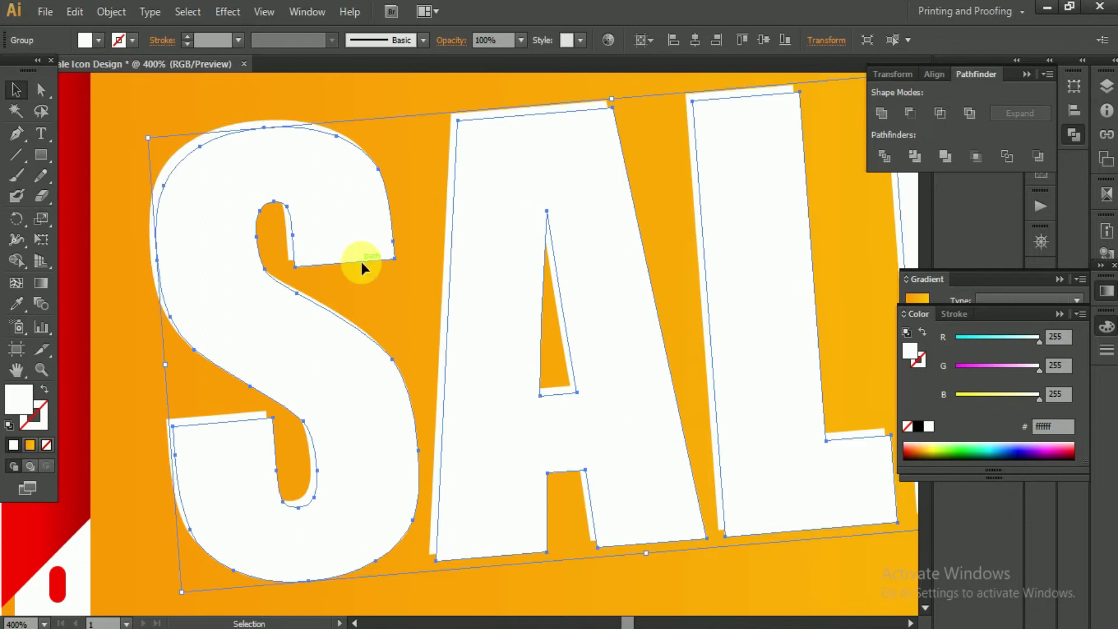
{"action": "left_click", "coordinate": [920, 427]}
{"action": "scroll", "coordinate": [504, 353], "scroll_direction": "down", "scroll_amount": 3}
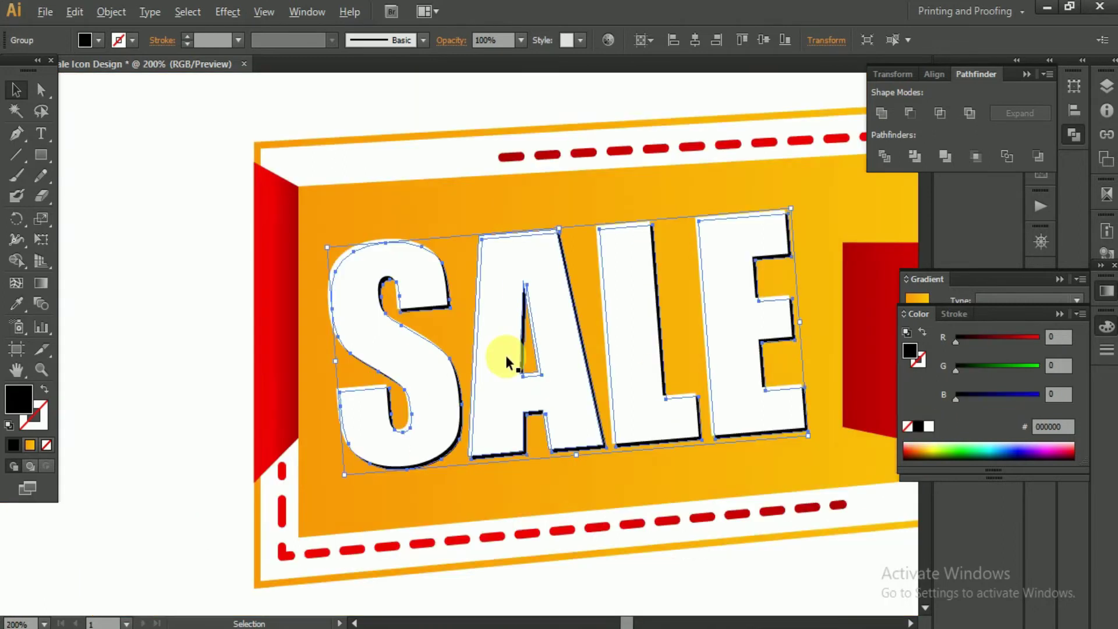
{"action": "left_click", "coordinate": [474, 166]}
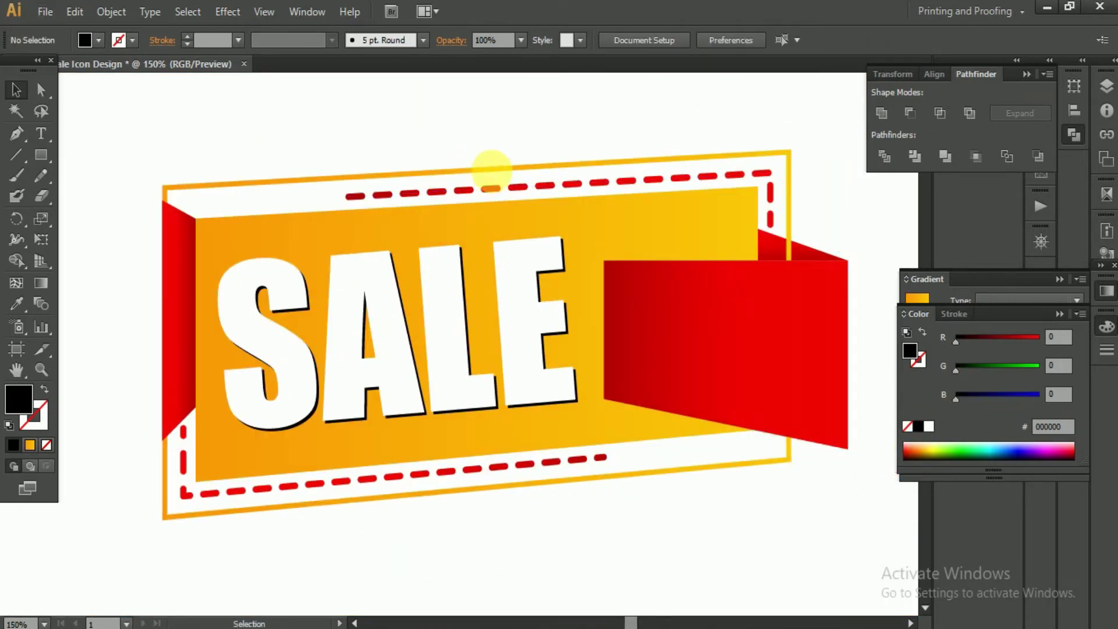
Add 50% text on the red ribbon and make it white.
{"action": "left_click_drag", "start_coordinate": [231, 150], "coordinate": [135, 129]}
{"action": "key", "text": "t"}
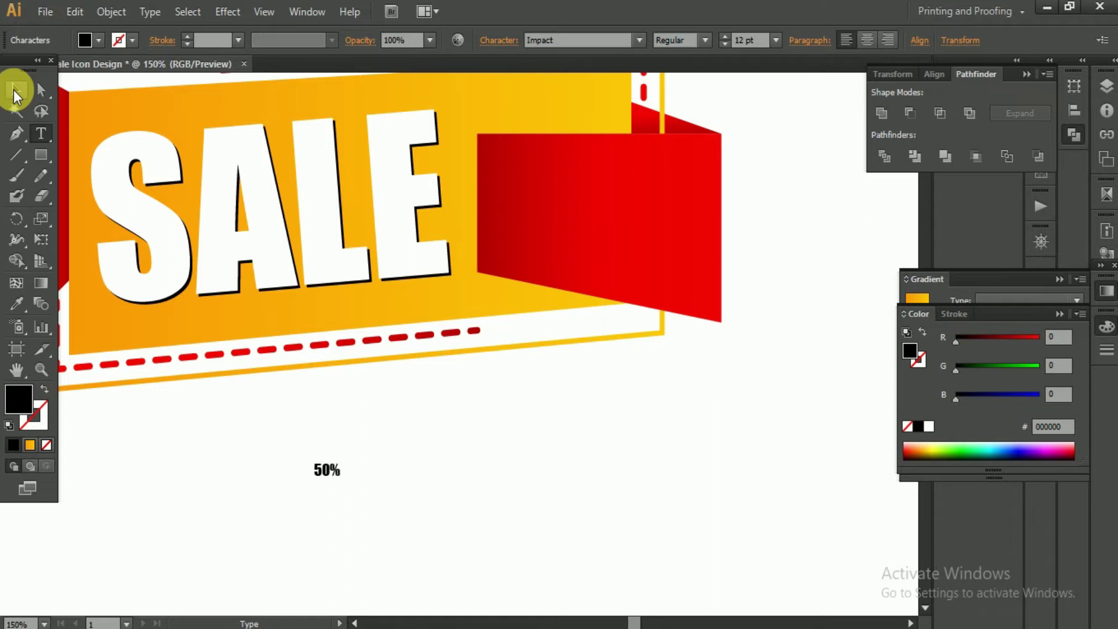
{"action": "left_click", "coordinate": [15, 89]}
{"action": "mouse_move", "coordinate": [326, 469]}
{"action": "left_mouse_down"}
{"action": "mouse_move", "coordinate": [515, 196]}
{"action": "mouse_move", "coordinate": [600, 319]}
{"action": "mouse_move", "coordinate": [628, 220]}
{"action": "mouse_move", "coordinate": [658, 225]}
{"action": "mouse_move", "coordinate": [618, 205]}
{"action": "mouse_move", "coordinate": [635, 255]}
{"action": "mouse_move", "coordinate": [653, 220]}
{"action": "left_mouse_up"}
{"action": "key", "text": "ctrl+shift+a"}
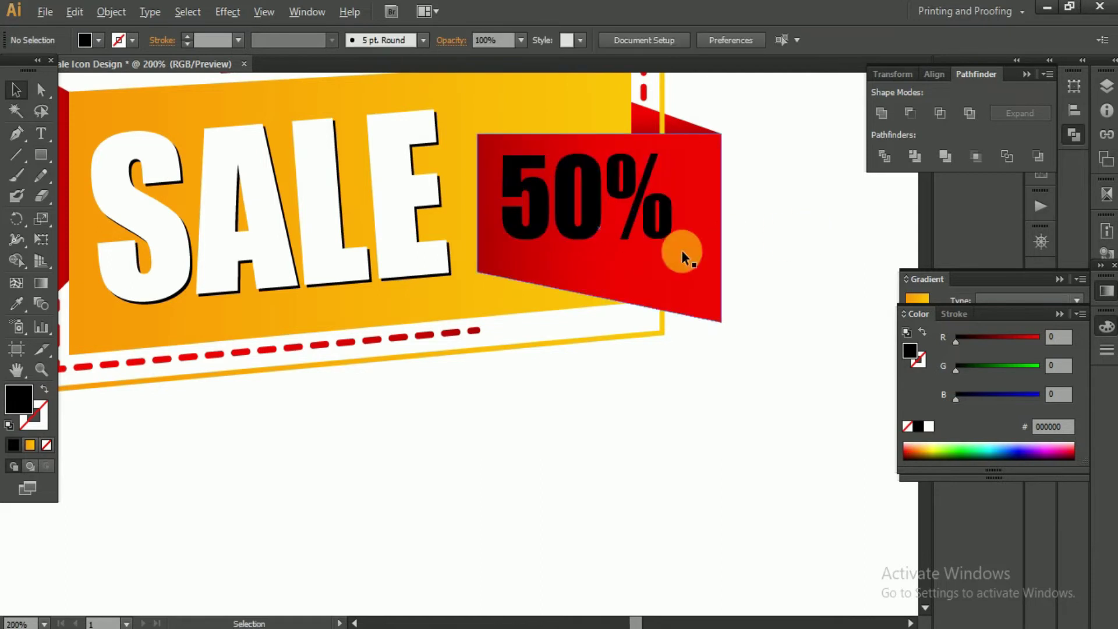
{"action": "scroll", "coordinate": [678, 250], "scroll_direction": "up", "scroll_amount": 1}
{"action": "left_click", "coordinate": [553, 174]}
{"action": "left_click", "coordinate": [928, 426]}
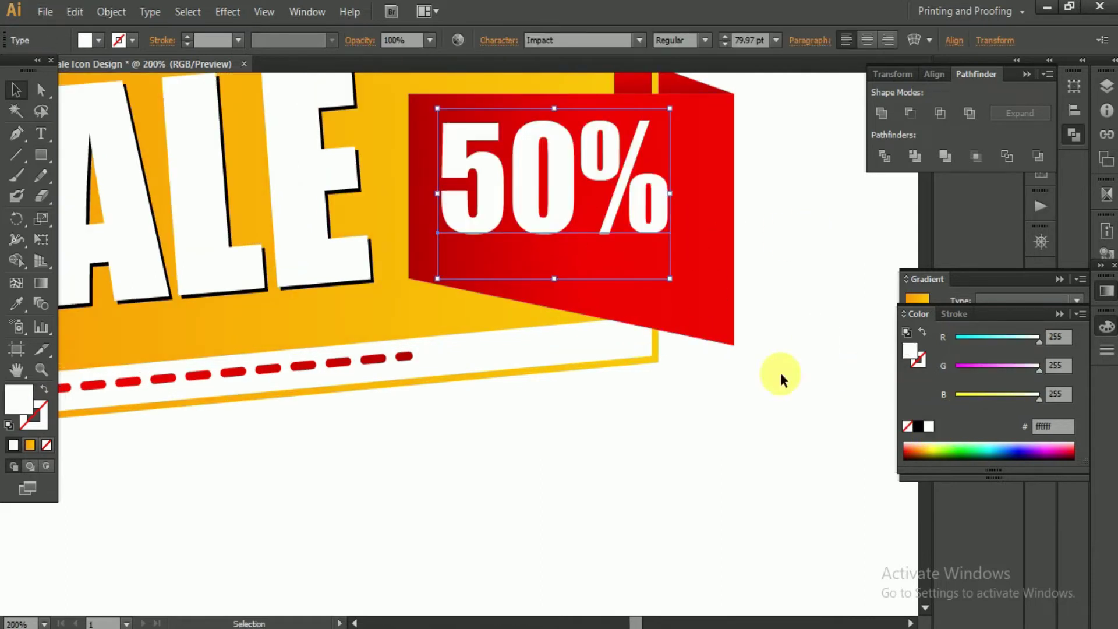
{"action": "scroll", "coordinate": [781, 374], "scroll_direction": "down", "scroll_amount": 2}
Add OFF text, shrink it and place it beneath the 50%.
{"action": "key", "text": "t"}
{"action": "key", "text": "Escape"}
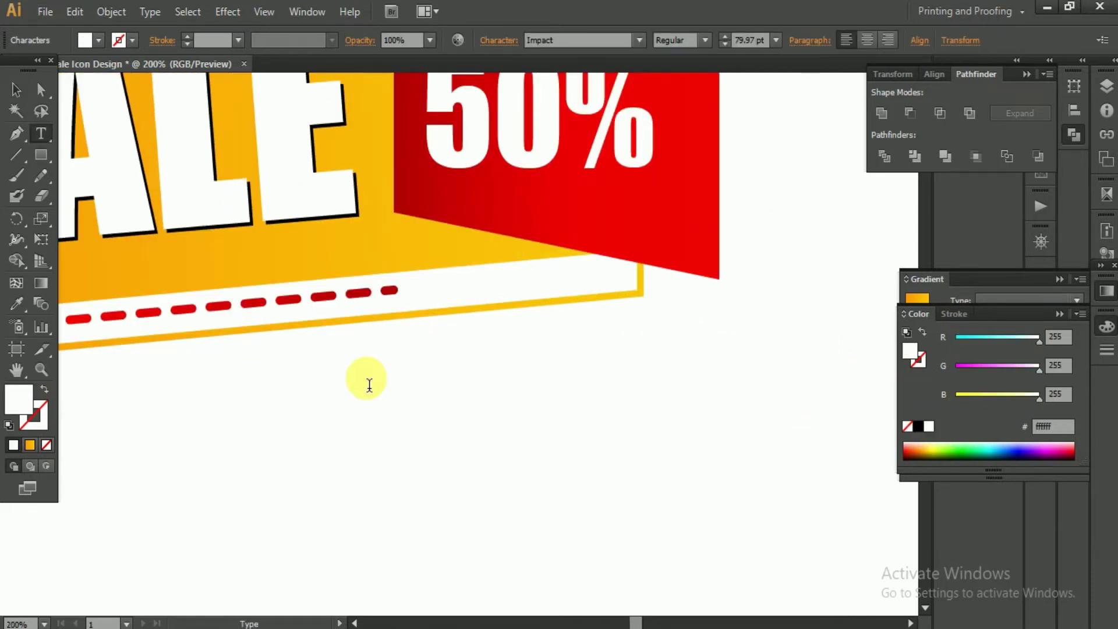
{"action": "key", "text": "v"}
{"action": "left_click_drag", "start_coordinate": [646, 449], "coordinate": [643, 244]}
{"action": "left_click_drag", "start_coordinate": [723, 312], "coordinate": [716, 262]}
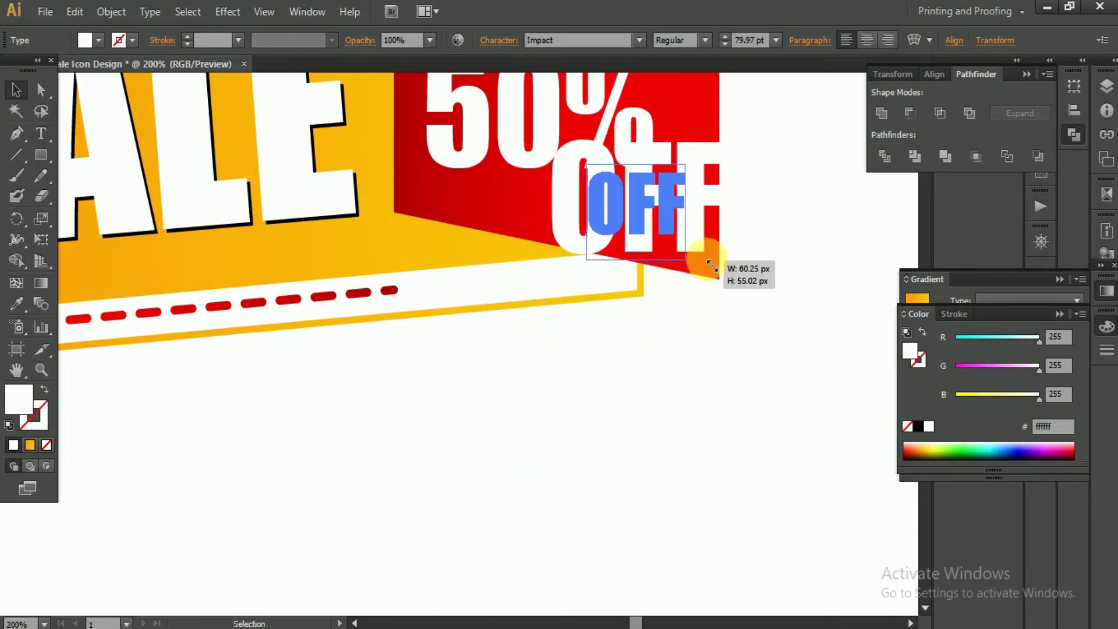
{"action": "scroll", "coordinate": [716, 262], "scroll_direction": "up", "scroll_amount": 1}
{"action": "scroll", "coordinate": [716, 291], "scroll_direction": "up", "scroll_amount": 1}
{"action": "left_click_drag", "start_coordinate": [677, 311], "coordinate": [643, 317]}
{"action": "scroll", "coordinate": [643, 317], "scroll_direction": "up", "scroll_amount": 2}
{"action": "left_click_drag", "start_coordinate": [611, 249], "coordinate": [588, 486]}
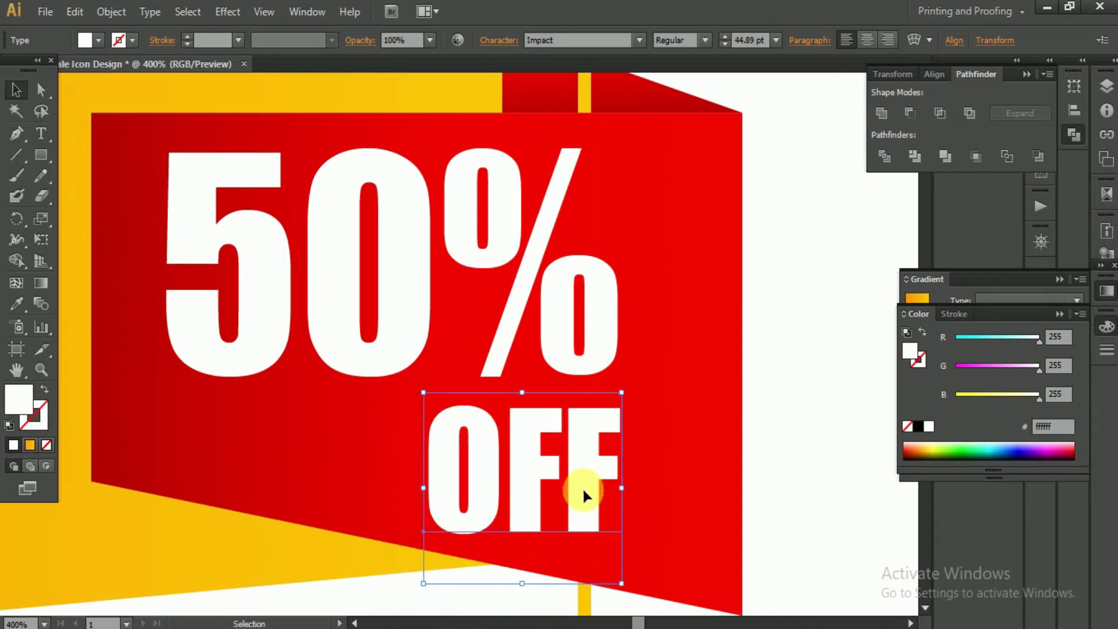
{"action": "left_click", "coordinate": [760, 416]}
{"action": "key", "text": "ctrl+minus"}
{"action": "key", "text": "ctrl+minus"}
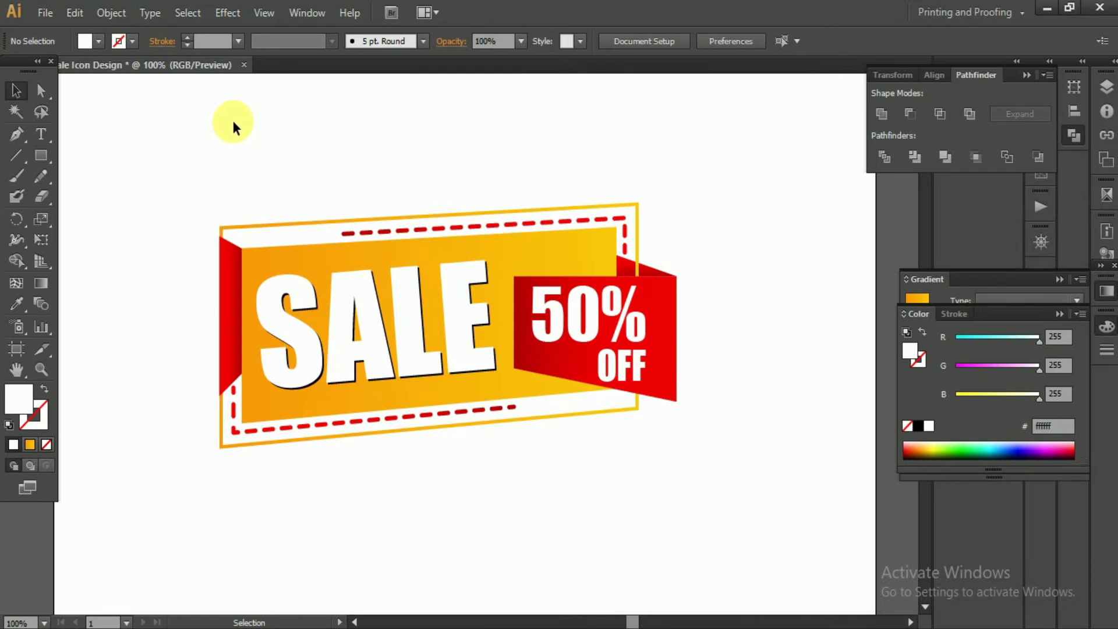
Draw a long rectangle above the banner and fill it with the ribbon's red gradient, reversed.
{"action": "scroll", "coordinate": [234, 166], "scroll_direction": "up", "scroll_amount": 1}
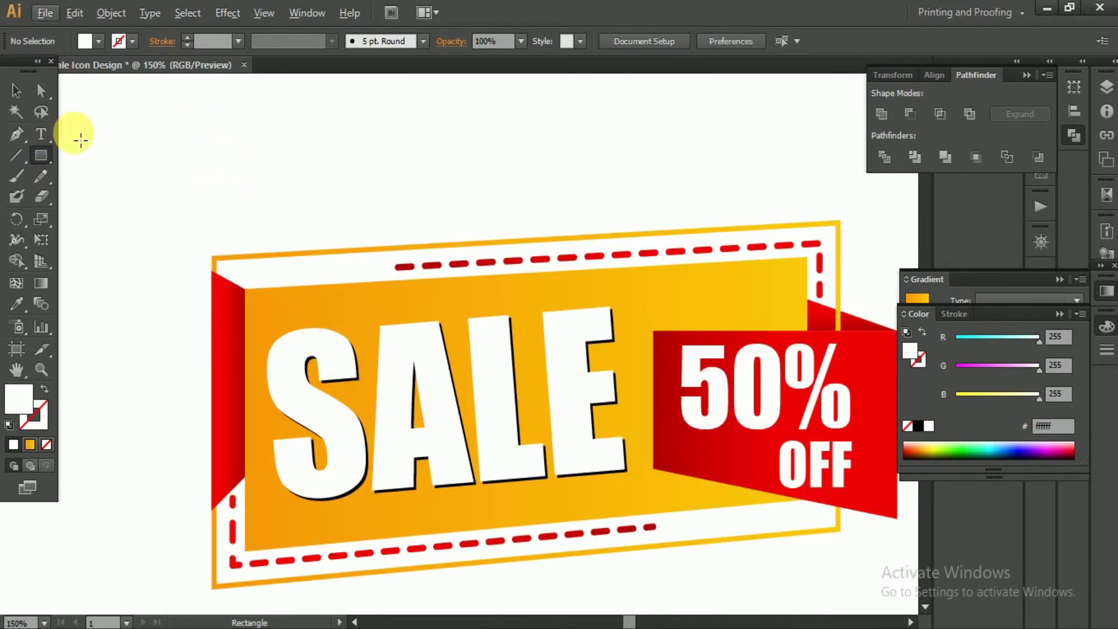
{"action": "left_click_drag", "start_coordinate": [214, 204], "coordinate": [596, 250]}
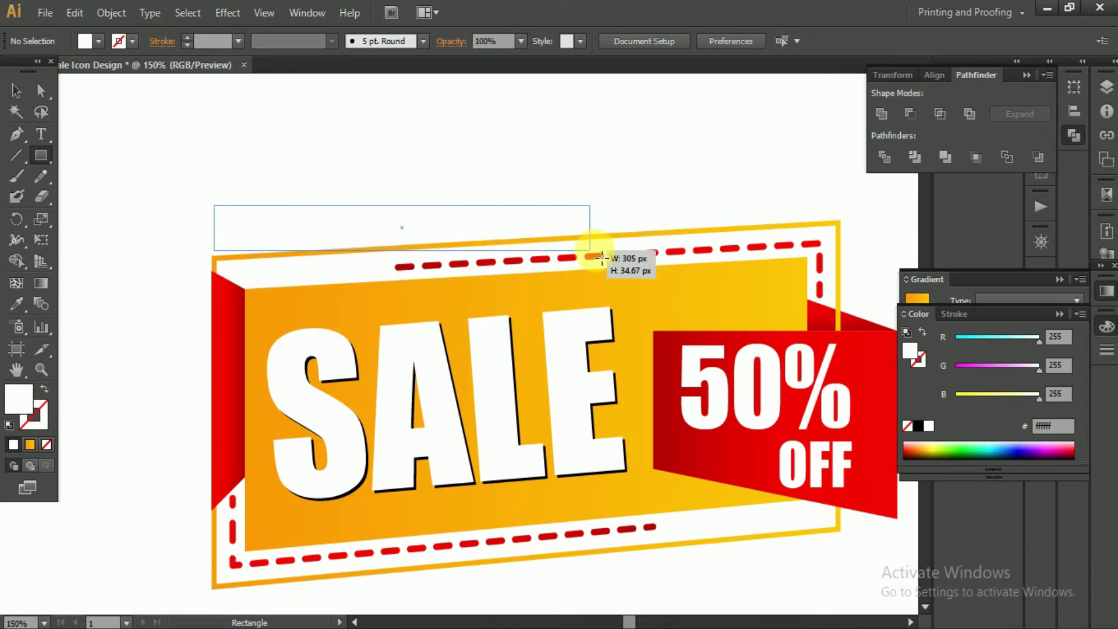
{"action": "left_click", "coordinate": [16, 91]}
{"action": "left_click", "coordinate": [16, 304]}
{"action": "left_click", "coordinate": [664, 460]}
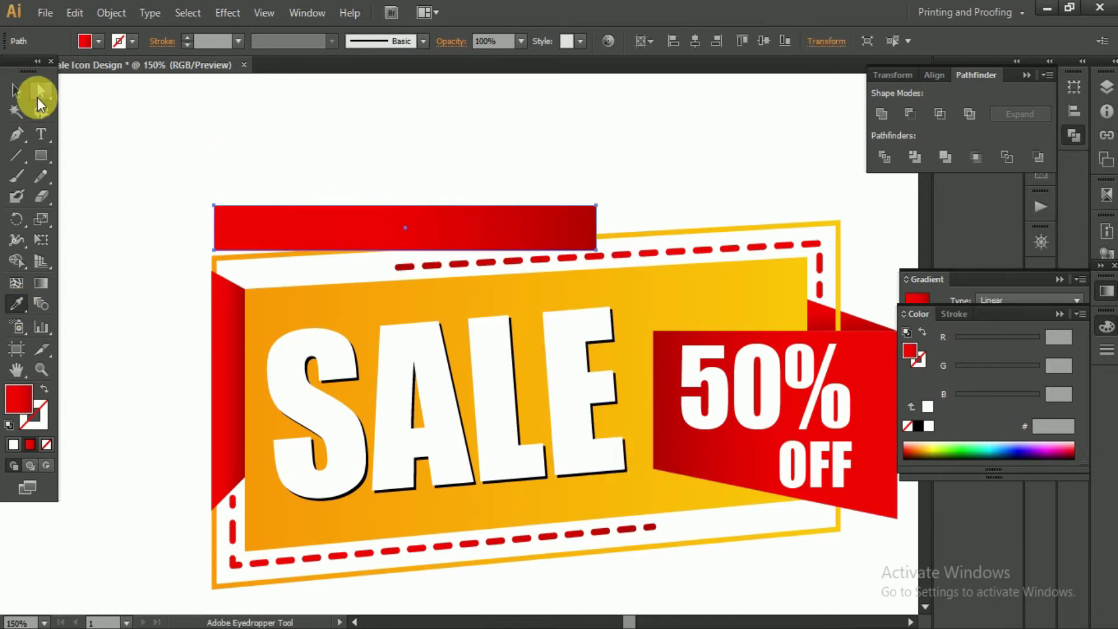
{"action": "left_click", "coordinate": [949, 281]}
{"action": "left_click", "coordinate": [1048, 312]}
{"action": "left_click", "coordinate": [917, 365]}
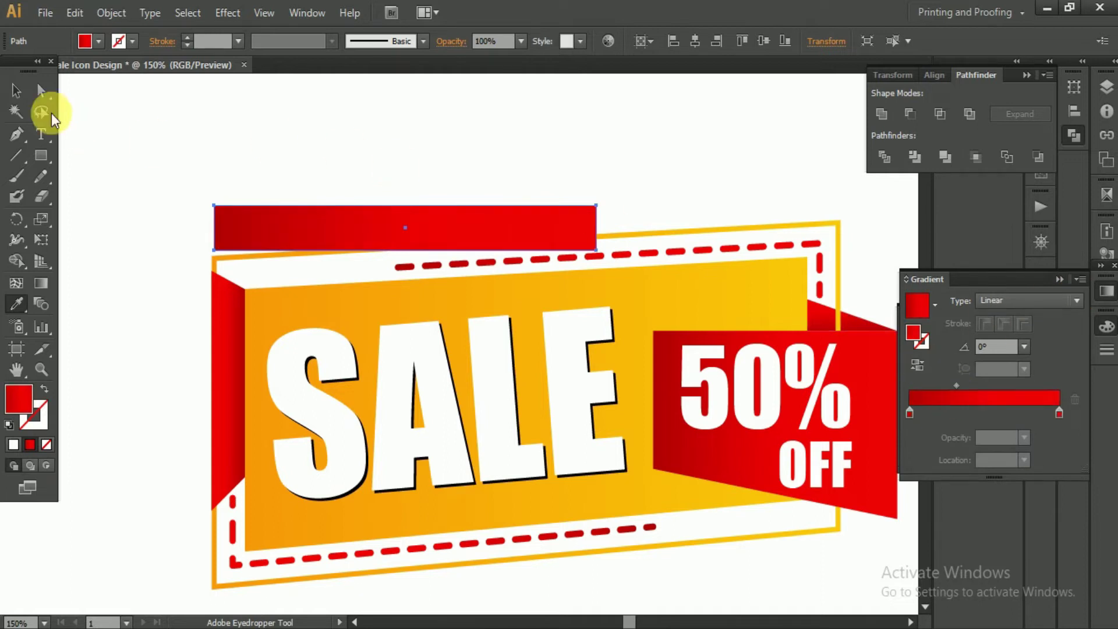
{"action": "scroll", "coordinate": [504, 235], "scroll_direction": "up", "scroll_amount": 2}
{"action": "scroll", "coordinate": [681, 232], "scroll_direction": "down", "scroll_amount": 1}
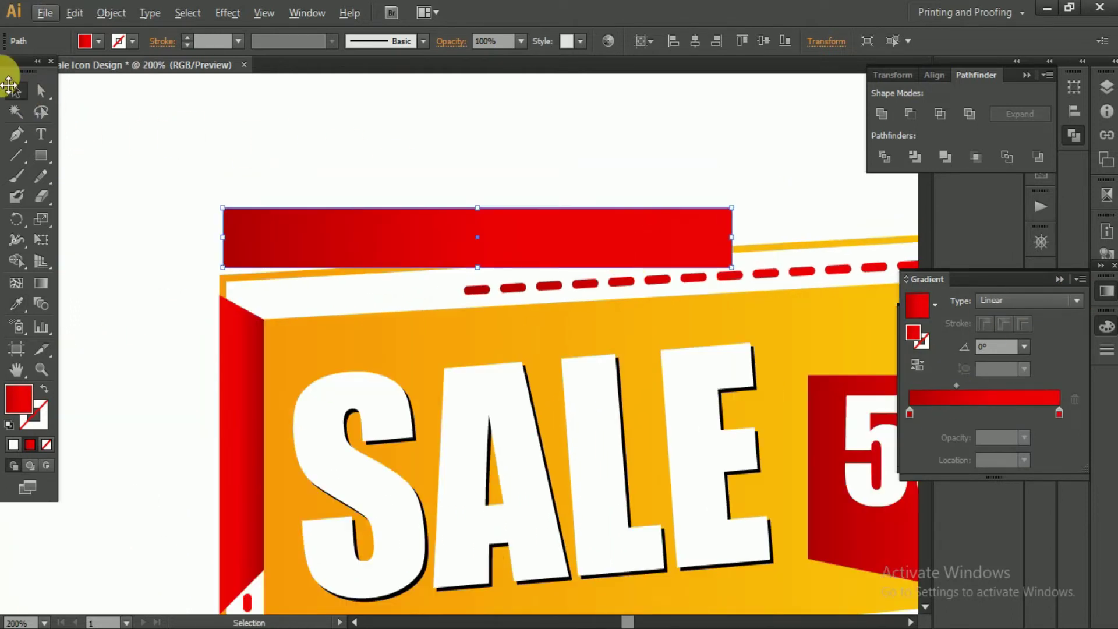
Drag the rectangle's top-right corner point upward to begin slanting it.
{"action": "left_click", "coordinate": [41, 90]}
{"action": "left_click", "coordinate": [731, 207]}
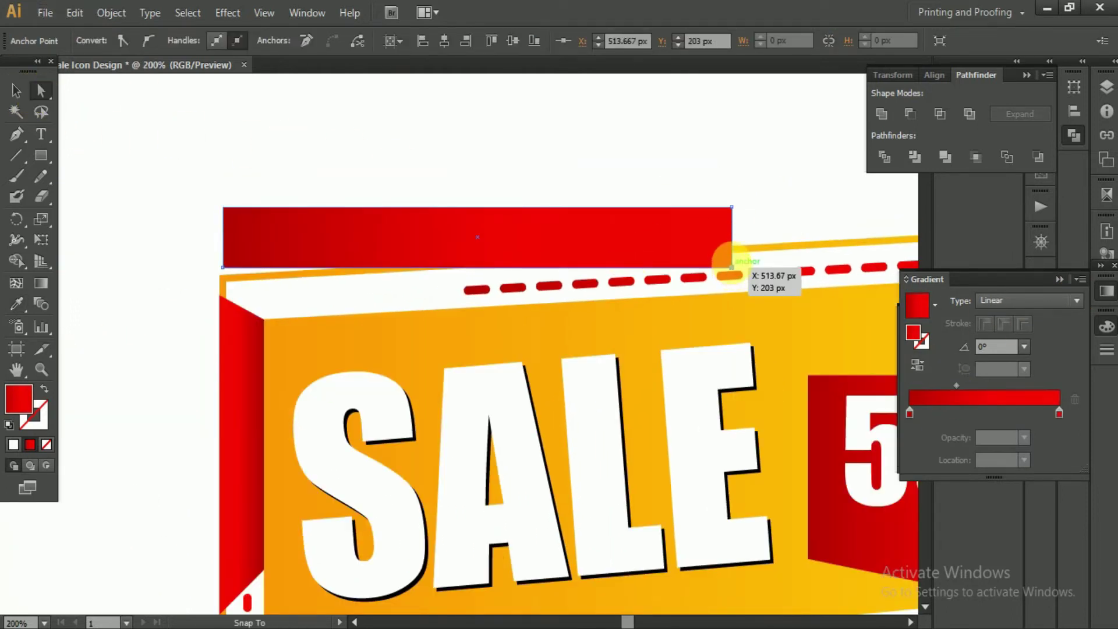
{"action": "left_click_drag", "start_coordinate": [732, 267], "coordinate": [746, 254]}
{"action": "key", "text": "ctrl+z"}
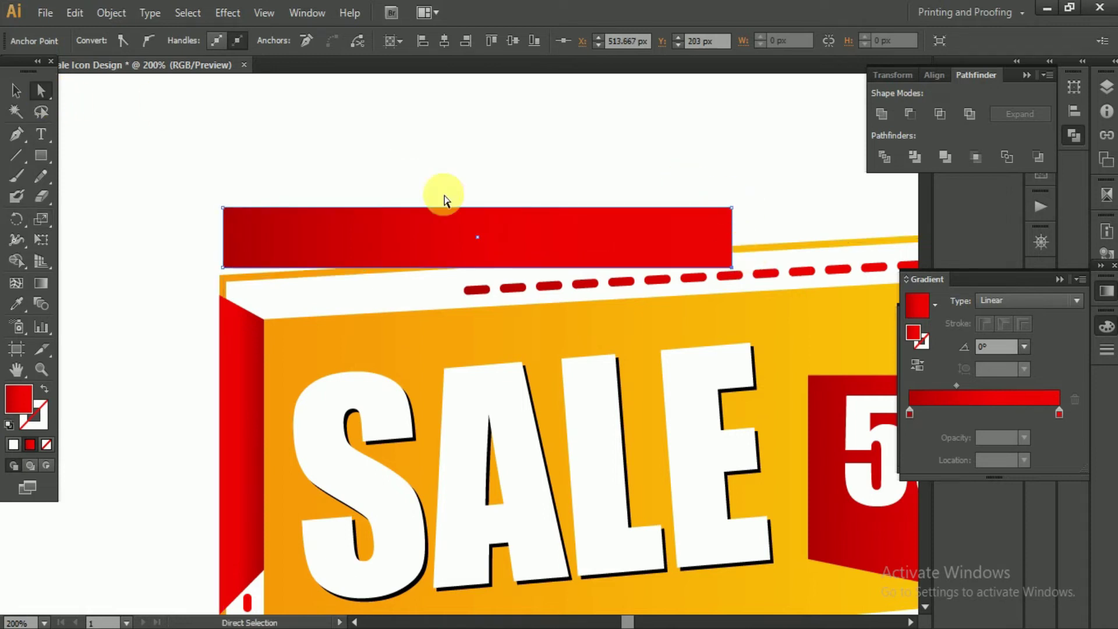
{"action": "left_click_drag", "start_coordinate": [732, 208], "coordinate": [730, 185]}
{"action": "scroll", "coordinate": [729, 187], "scroll_direction": "up", "scroll_amount": 1}
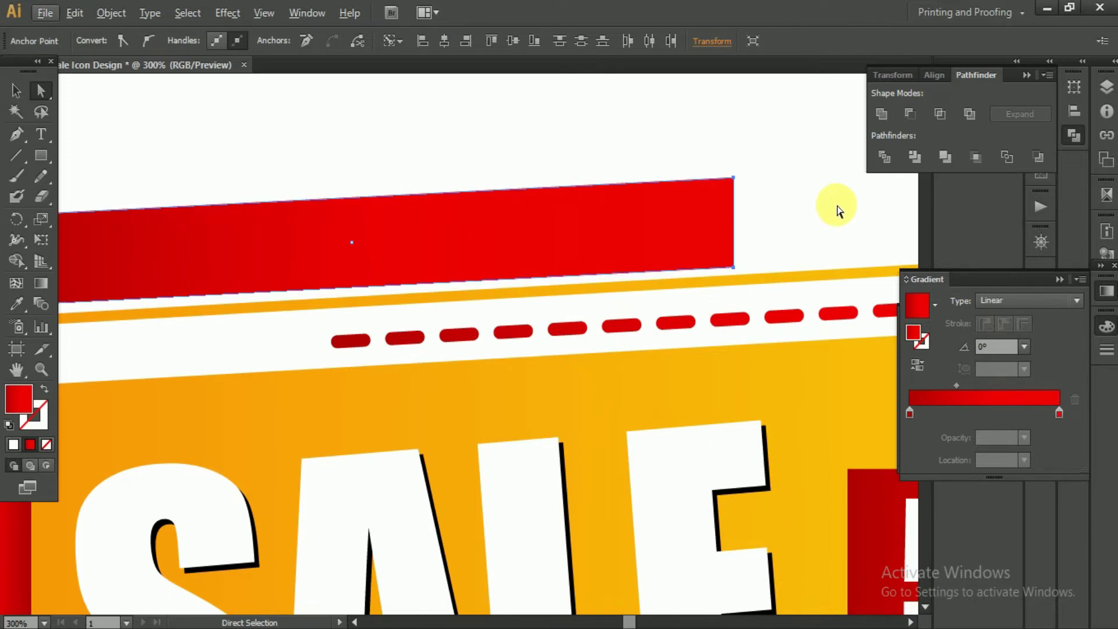
{"action": "scroll", "coordinate": [837, 211], "scroll_direction": "down", "scroll_amount": 1}
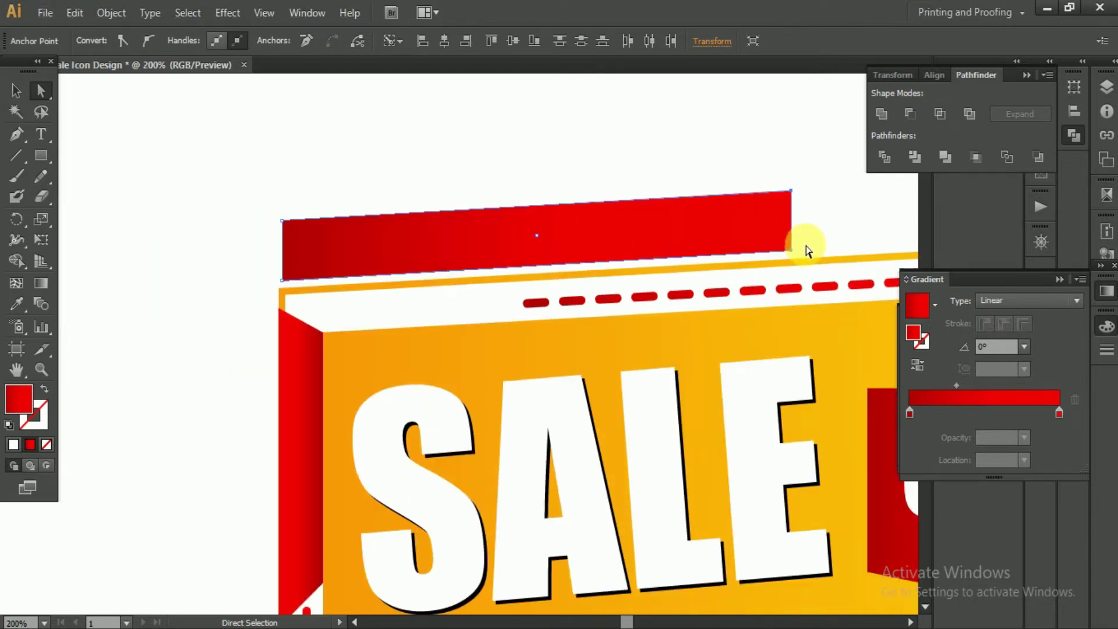
{"action": "scroll", "coordinate": [307, 256], "scroll_direction": "up", "scroll_amount": 3}
Raise the red bar's top-right corner further so the tab tilts upward.
{"action": "left_click", "coordinate": [304, 260], "text": "alt"}
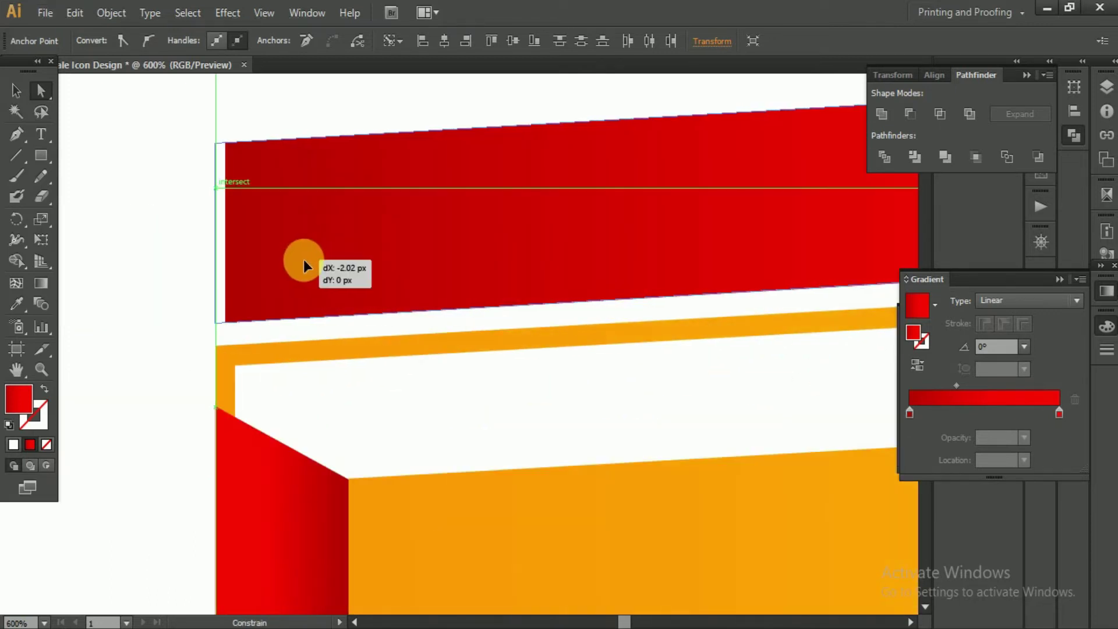
{"action": "scroll", "coordinate": [449, 257], "scroll_direction": "down", "scroll_amount": 2}
{"action": "scroll", "coordinate": [449, 257], "scroll_direction": "down", "scroll_amount": 2}
{"action": "scroll", "coordinate": [262, 252], "scroll_direction": "down", "scroll_amount": 1}
{"action": "scroll", "coordinate": [349, 295], "scroll_direction": "up", "scroll_amount": 2}
{"action": "left_click", "coordinate": [428, 302]}
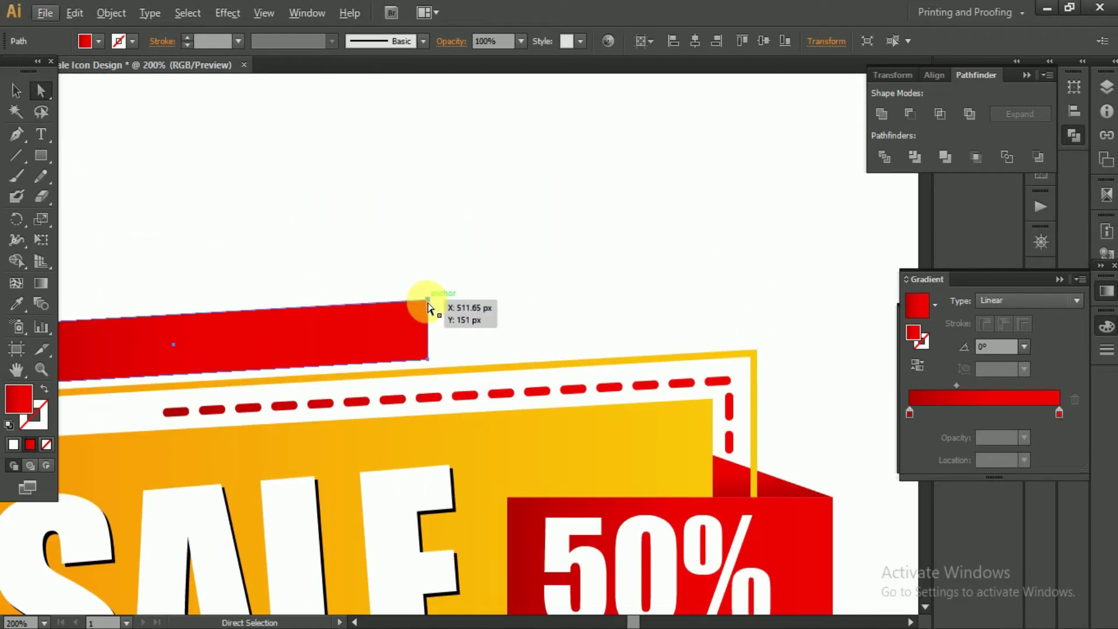
{"action": "left_click_drag", "start_coordinate": [428, 294], "coordinate": [428, 259]}
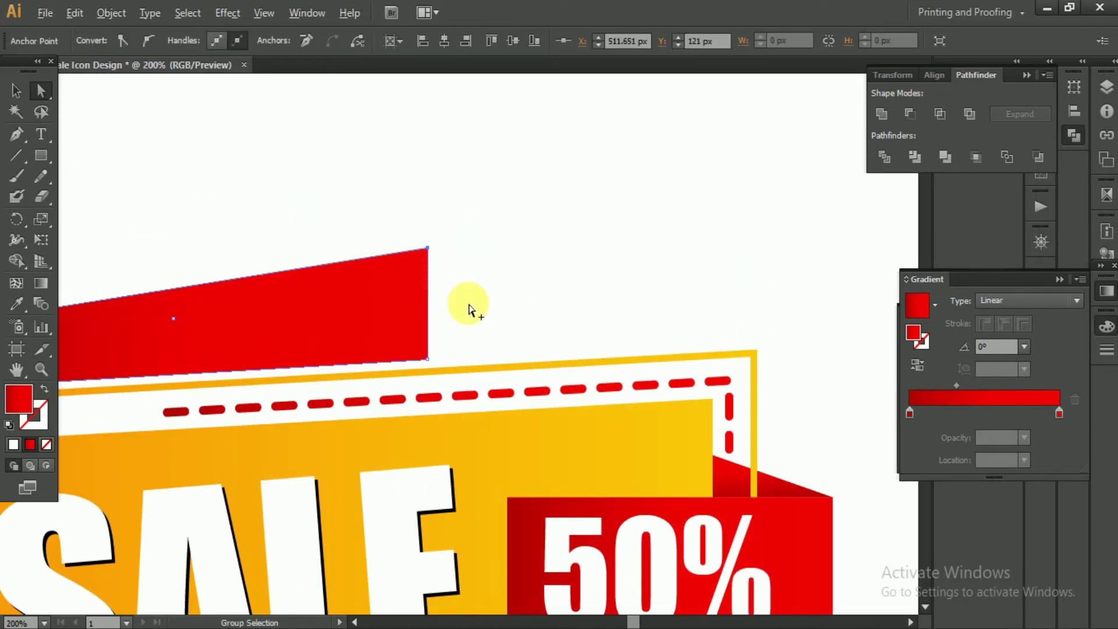
{"action": "scroll", "coordinate": [501, 297], "scroll_direction": "down", "scroll_amount": 3}
{"action": "scroll", "coordinate": [258, 336], "scroll_direction": "up", "scroll_amount": 2}
{"action": "left_click_drag", "start_coordinate": [334, 300], "coordinate": [334, 298]}
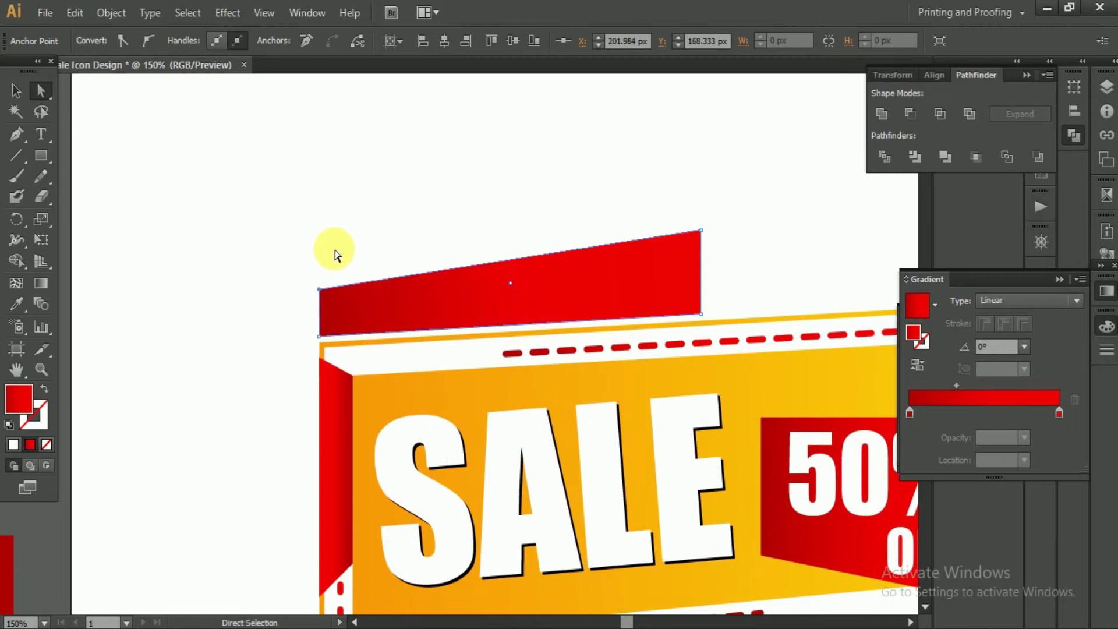
{"action": "scroll", "coordinate": [439, 230], "scroll_direction": "down", "scroll_amount": 3}
{"action": "scroll", "coordinate": [449, 424], "scroll_direction": "down", "scroll_amount": 1}
{"action": "left_click", "coordinate": [511, 555]}
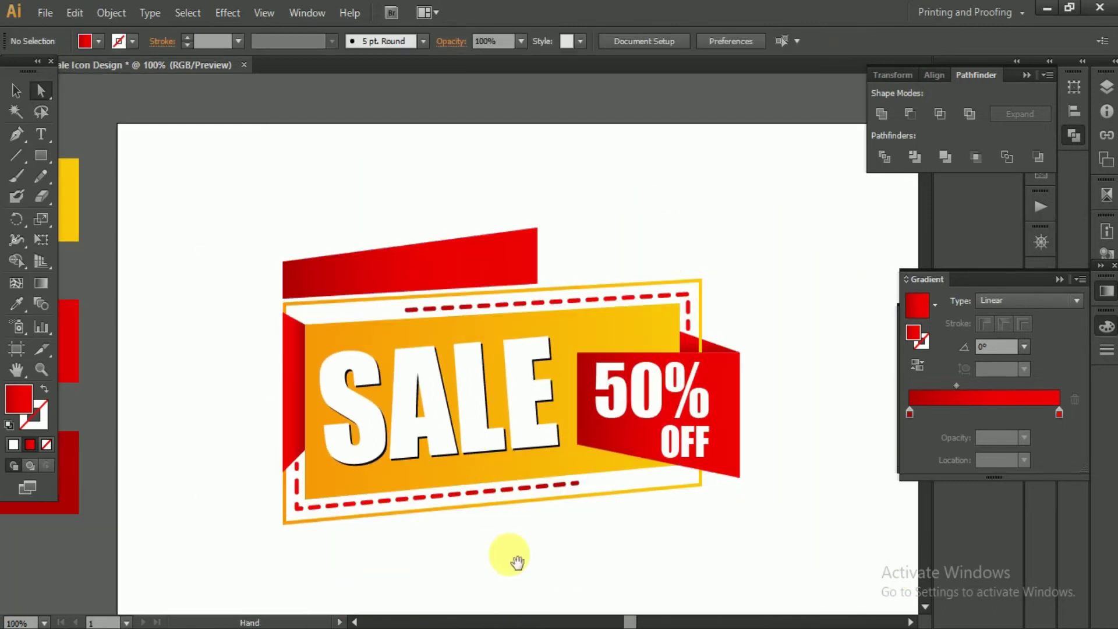
{"action": "scroll", "coordinate": [349, 381], "scroll_direction": "up", "scroll_amount": 2}
Add BEST OFFER text in Impact, enlarge it and place it on the slanted red bar.
{"action": "left_click", "coordinate": [40, 134]}
{"action": "type", "text": "BEST OFFER"}
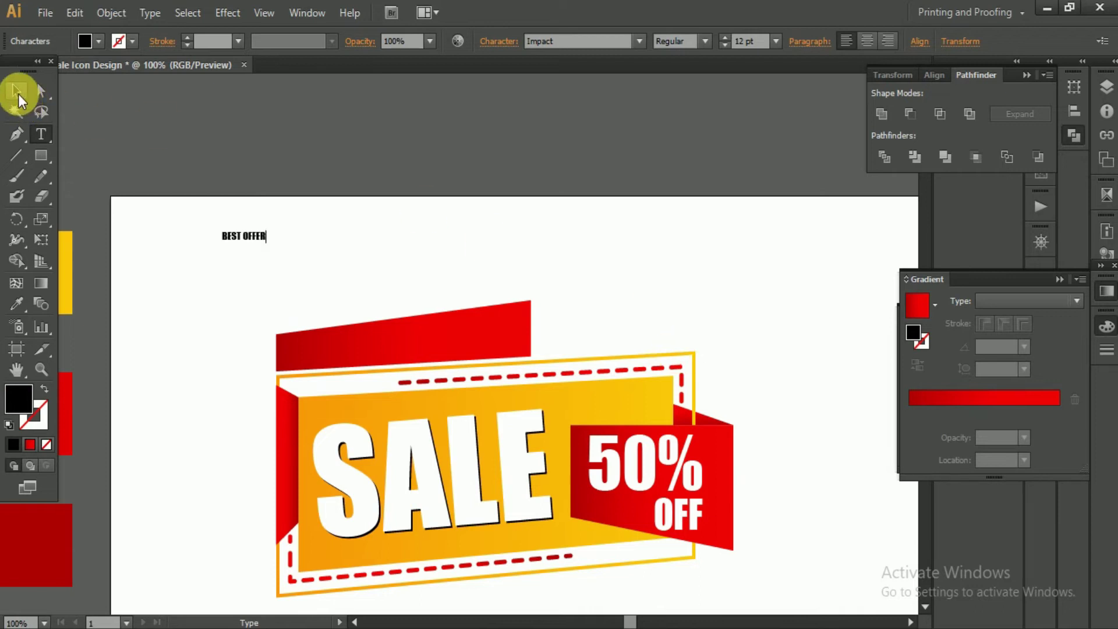
{"action": "left_click", "coordinate": [17, 92]}
{"action": "mouse_move", "coordinate": [262, 242]}
{"action": "left_mouse_down"}
{"action": "mouse_move", "coordinate": [436, 324]}
{"action": "mouse_move", "coordinate": [419, 281]}
{"action": "left_mouse_up"}
{"action": "left_click_drag", "start_coordinate": [367, 250], "coordinate": [456, 344]}
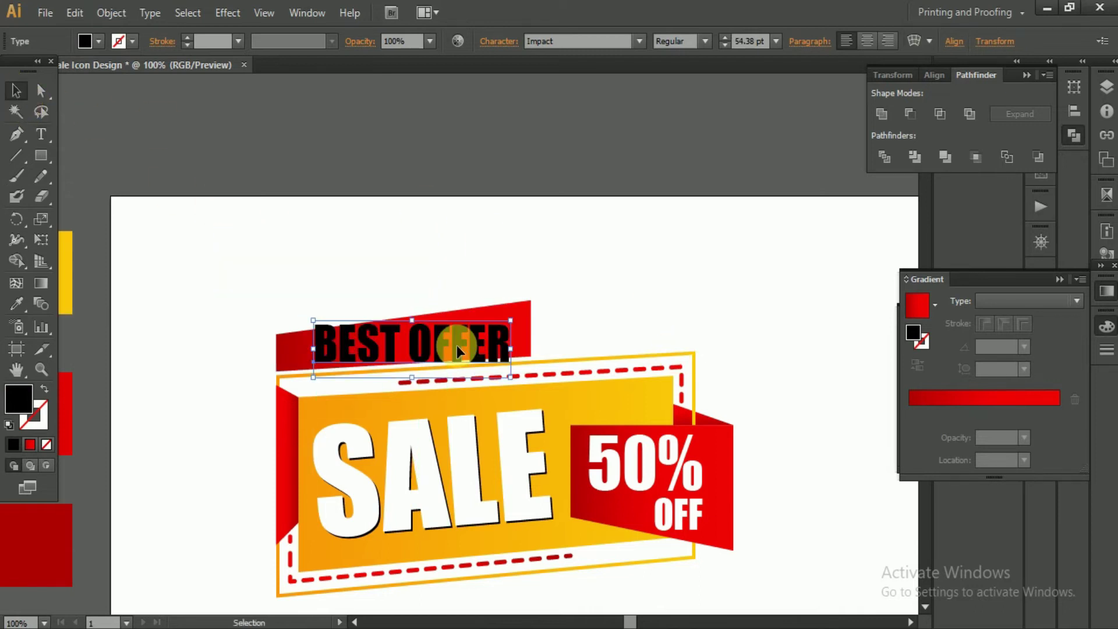
{"action": "scroll", "coordinate": [457, 345], "scroll_direction": "up", "scroll_amount": 2}
{"action": "left_click_drag", "start_coordinate": [564, 362], "coordinate": [523, 340]}
{"action": "left_click", "coordinate": [532, 227]}
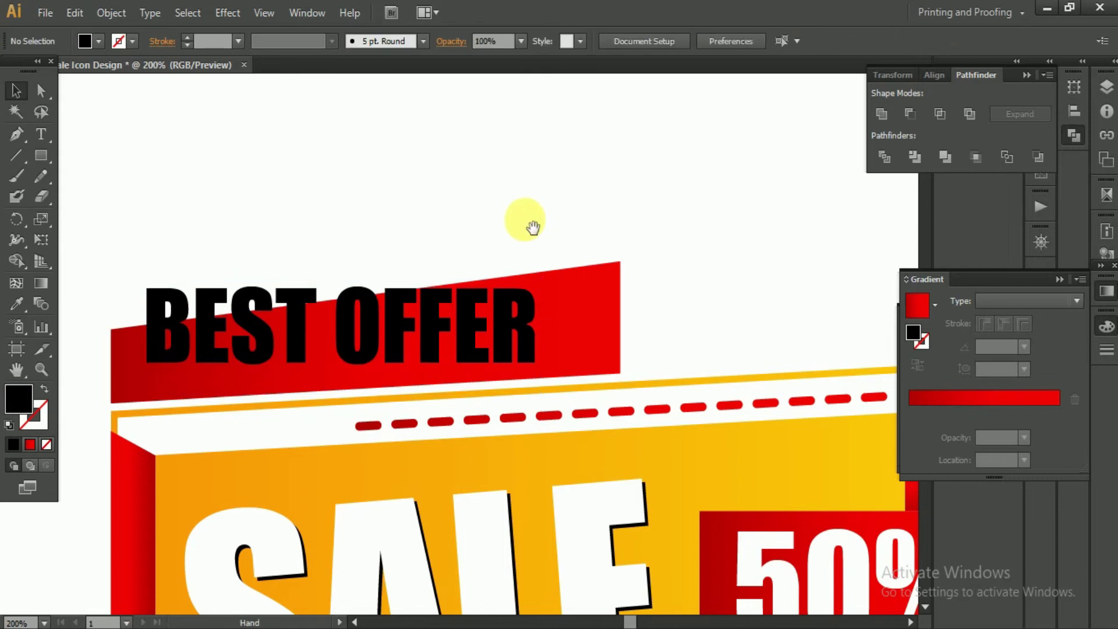
{"action": "left_click_drag", "start_coordinate": [533, 227], "coordinate": [535, 234]}
{"action": "mouse_move", "coordinate": [521, 323]}
{"action": "left_mouse_down"}
{"action": "mouse_move", "coordinate": [523, 341]}
{"action": "mouse_move", "coordinate": [545, 334]}
{"action": "left_mouse_up"}
Apply a Rise envelope warp to the BEST OFFER text.
{"action": "scroll", "coordinate": [181, 350], "scroll_direction": "up", "scroll_amount": 2}
{"action": "scroll", "coordinate": [249, 267], "scroll_direction": "down", "scroll_amount": 1}
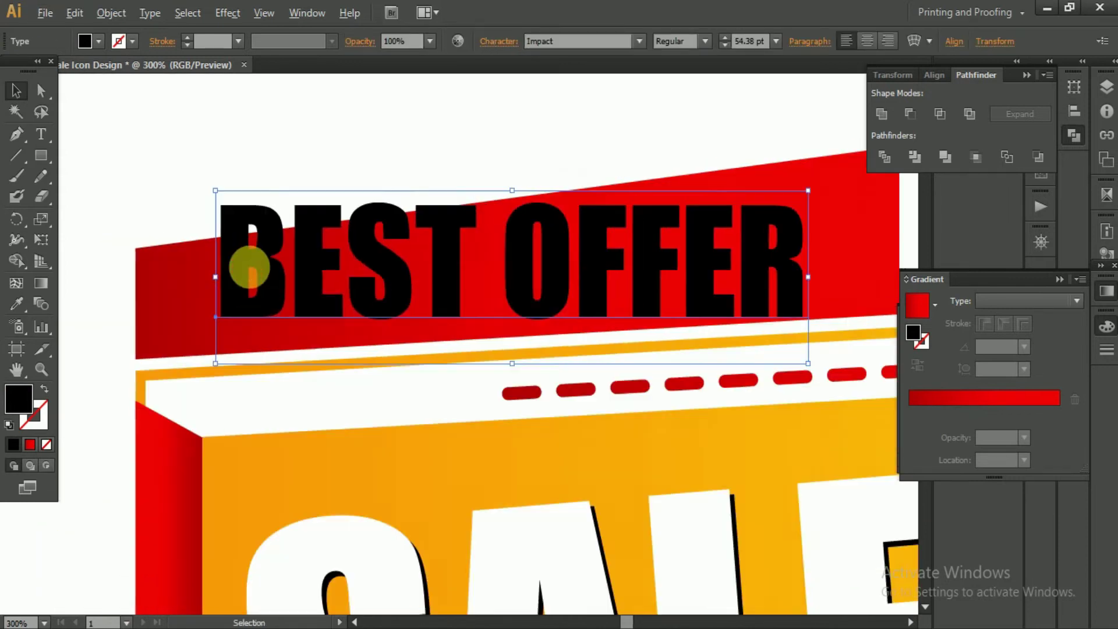
{"action": "left_click", "coordinate": [918, 47]}
{"action": "left_click", "coordinate": [854, 405]}
{"action": "left_click", "coordinate": [969, 240]}
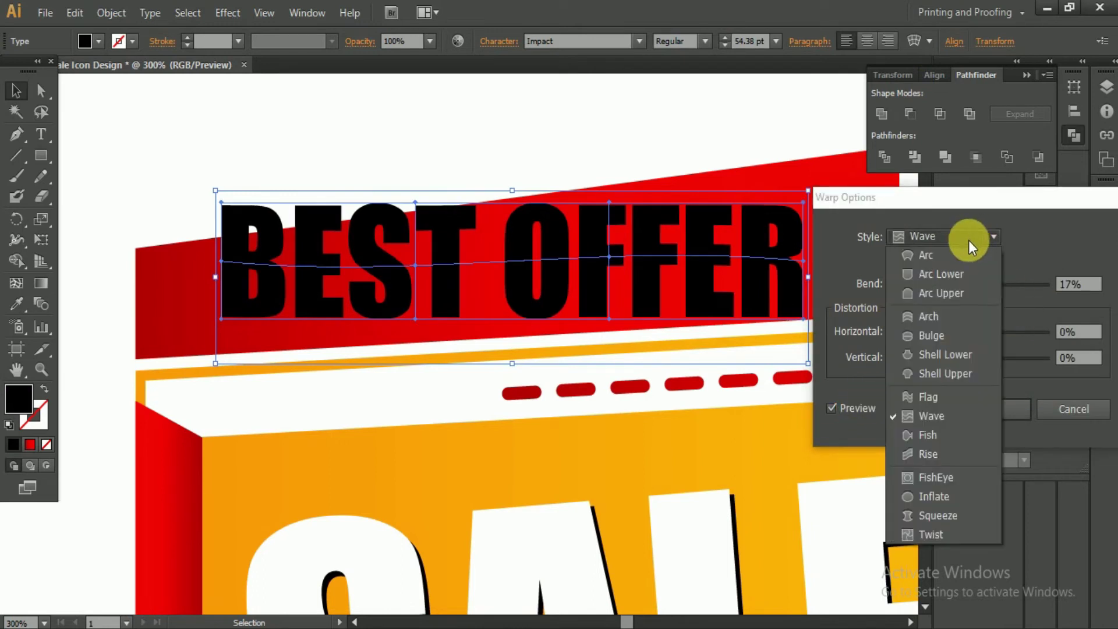
{"action": "left_click", "coordinate": [928, 454]}
{"action": "left_click_drag", "start_coordinate": [955, 204], "coordinate": [1098, 249]}
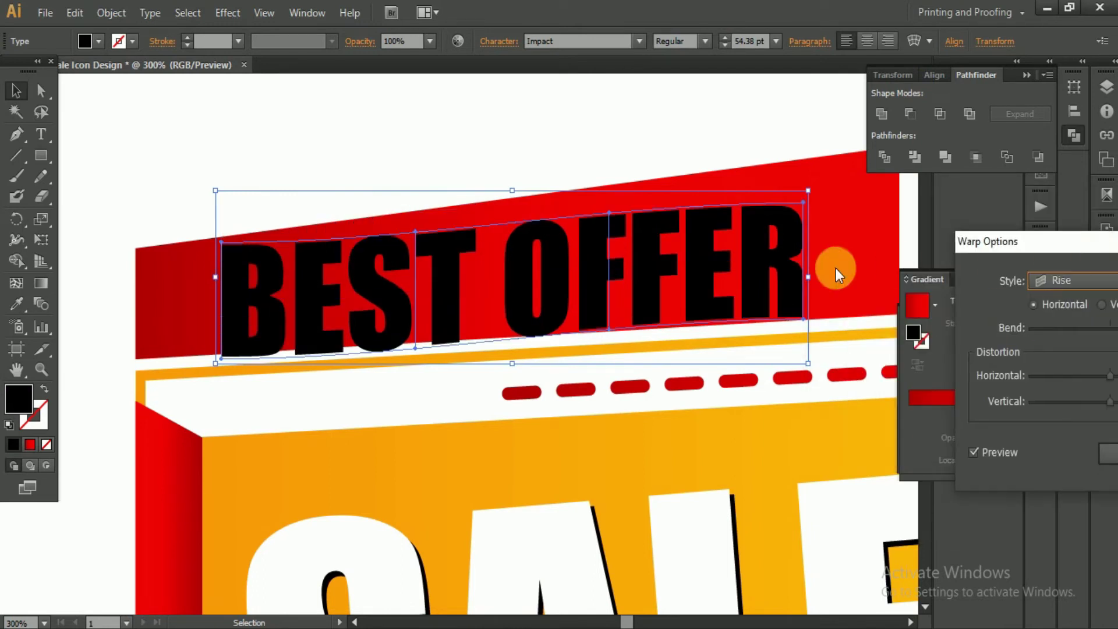
{"action": "left_click", "coordinate": [1084, 447]}
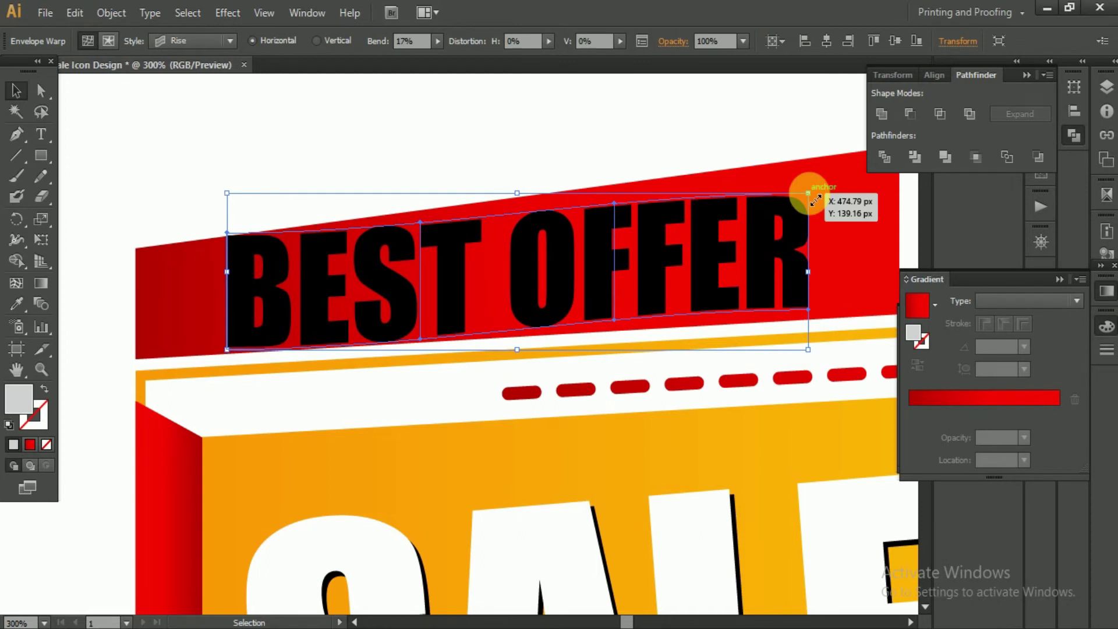
Shrink, move and rotate the warped BEST OFFER text to follow the banner's slant.
{"action": "left_click_drag", "start_coordinate": [815, 200], "coordinate": [767, 207]}
{"action": "key", "text": "ctrl+minus"}
{"action": "key", "text": "ctrl+minus"}
{"action": "key", "text": "a"}
{"action": "left_click", "coordinate": [568, 220]}
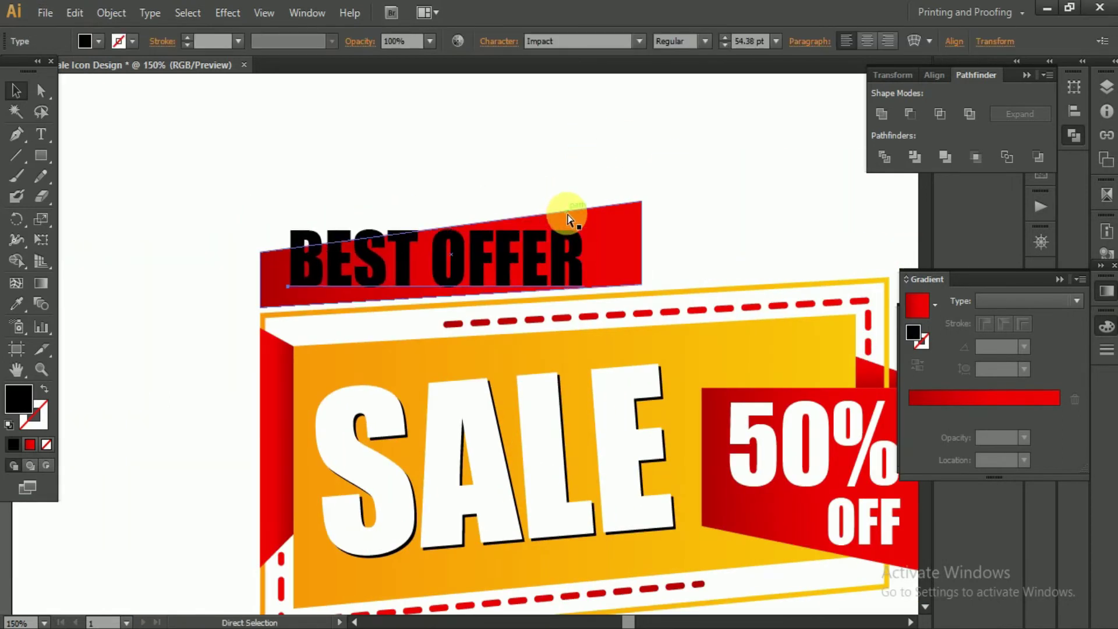
{"action": "key", "text": "v"}
{"action": "left_click_drag", "start_coordinate": [561, 265], "coordinate": [557, 257]}
{"action": "left_click_drag", "start_coordinate": [592, 216], "coordinate": [587, 193]}
{"action": "scroll", "coordinate": [491, 250], "scroll_direction": "up", "scroll_amount": 1}
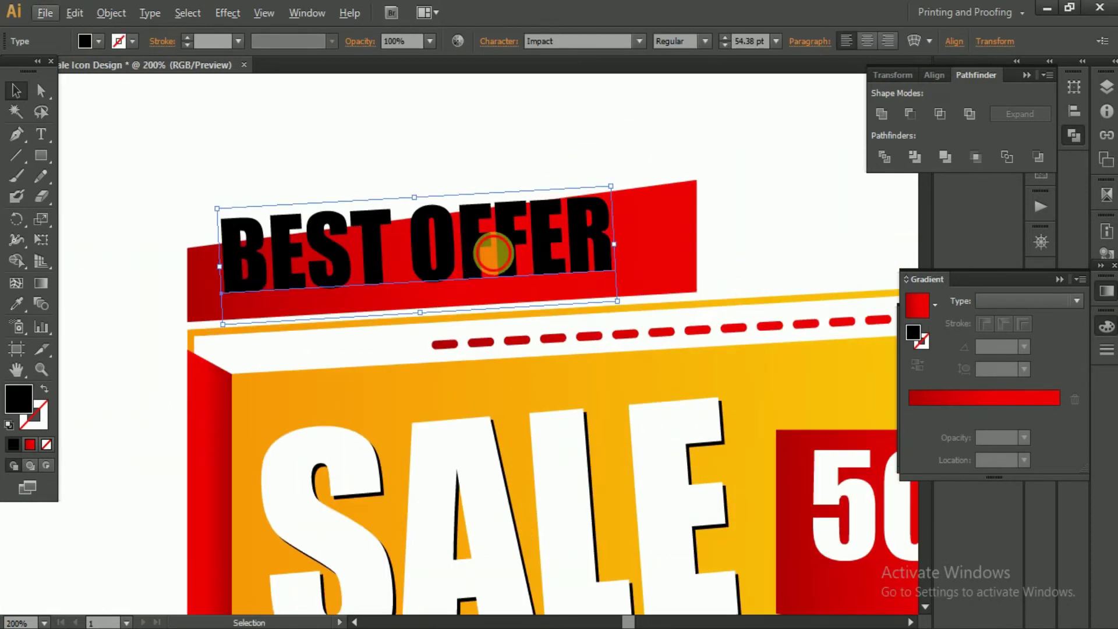
{"action": "mouse_move", "coordinate": [647, 211]}
{"action": "left_mouse_down"}
{"action": "mouse_move", "coordinate": [644, 195]}
{"action": "mouse_move", "coordinate": [617, 211]}
{"action": "left_mouse_up"}
{"action": "scroll", "coordinate": [569, 267], "scroll_direction": "up", "scroll_amount": 1}
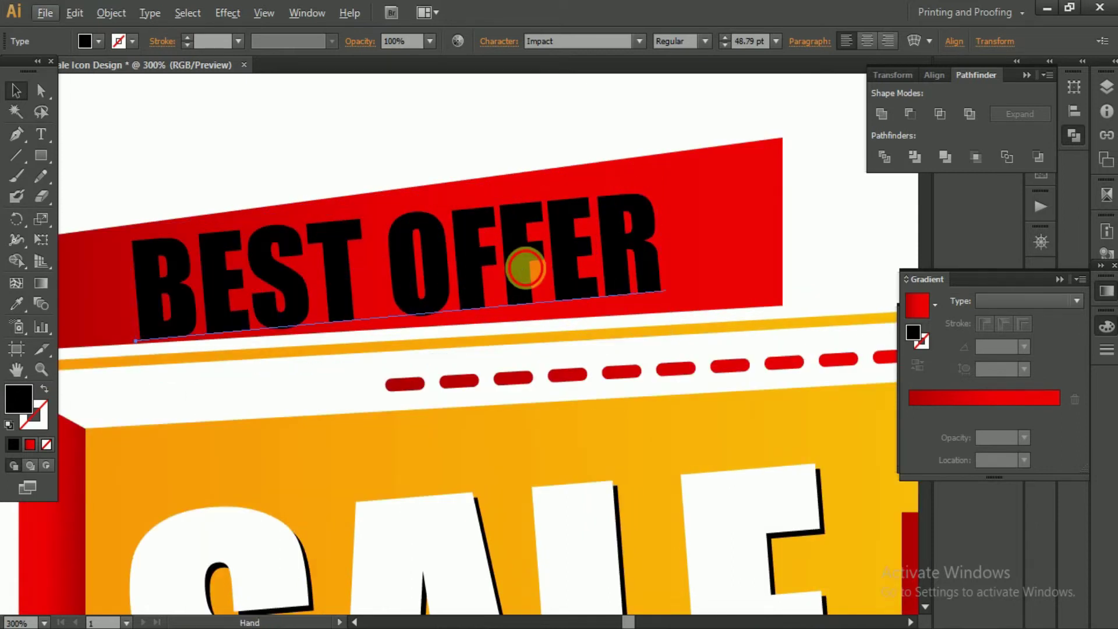
{"action": "scroll", "coordinate": [751, 219], "scroll_direction": "down", "scroll_amount": 1}
{"action": "right_click", "coordinate": [751, 219]}
Reflect the red banner vertically and rotate it to the desired slant.
{"action": "left_click", "coordinate": [559, 510]}
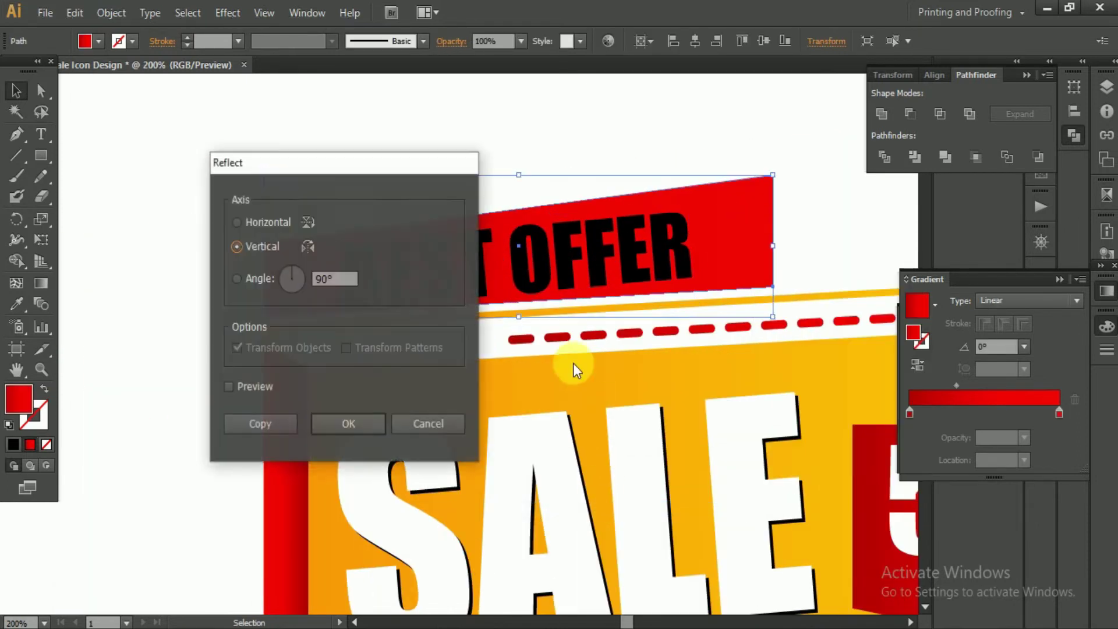
{"action": "left_click", "coordinate": [339, 422]}
{"action": "left_click_drag", "start_coordinate": [777, 316], "coordinate": [788, 294]}
{"action": "key", "text": "ctrl+shift+a"}
{"action": "scroll", "coordinate": [351, 288], "scroll_direction": "up", "scroll_amount": 1}
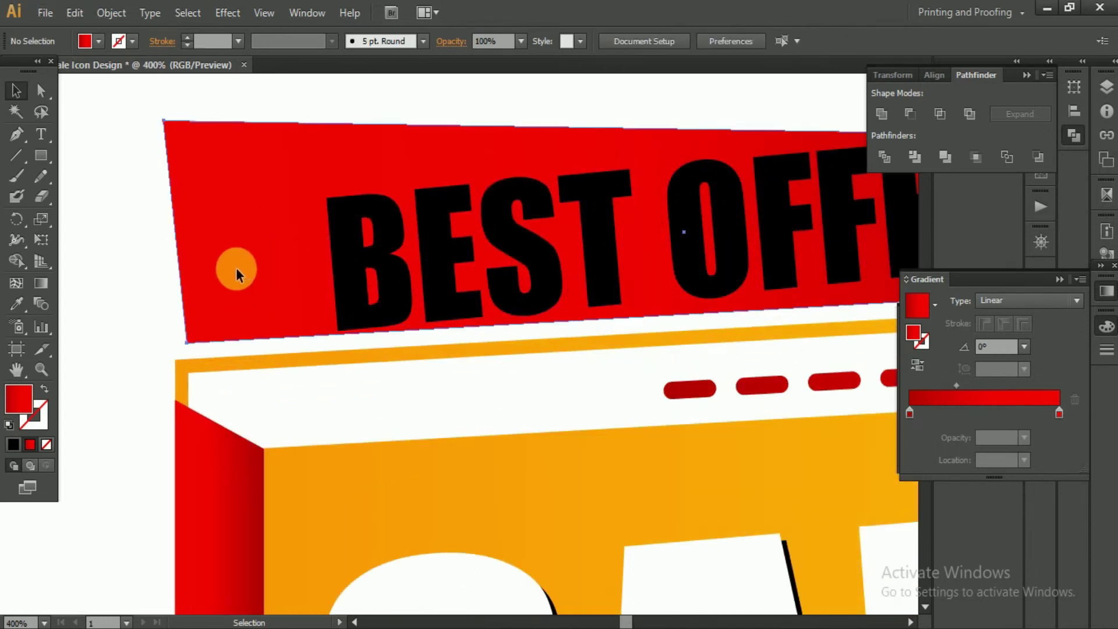
{"action": "left_click_drag", "start_coordinate": [351, 288], "coordinate": [348, 305]}
Move BEST OFFER left and rotate it to fit the banner's new slant.
{"action": "scroll", "coordinate": [348, 306], "scroll_direction": "down", "scroll_amount": 1}
{"action": "left_click_drag", "start_coordinate": [493, 281], "coordinate": [401, 272]}
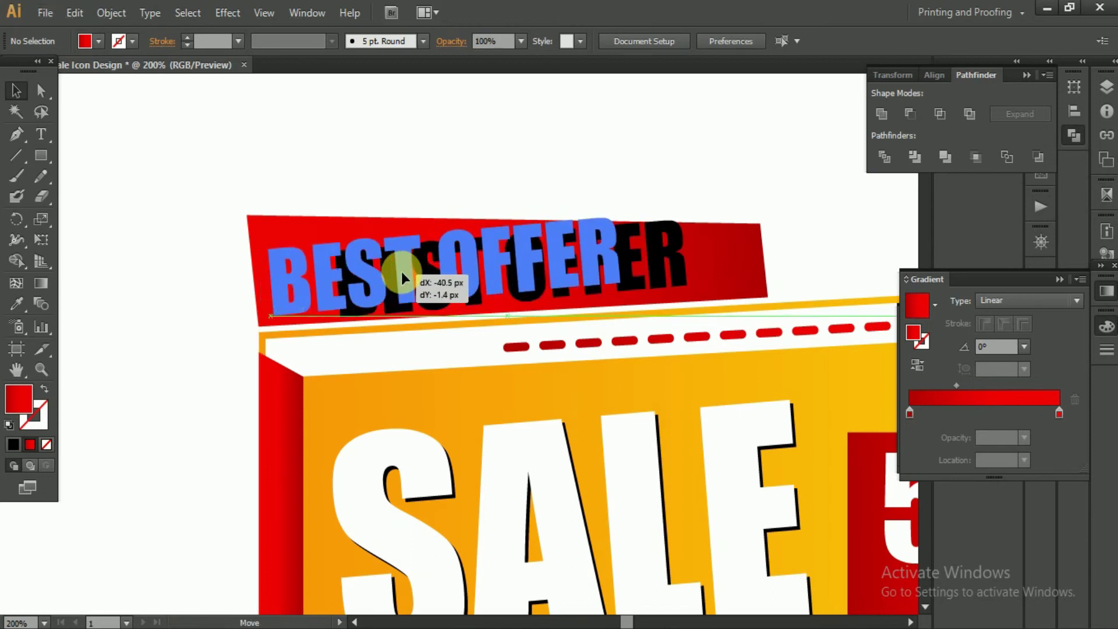
{"action": "left_click_drag", "start_coordinate": [627, 216], "coordinate": [632, 240]}
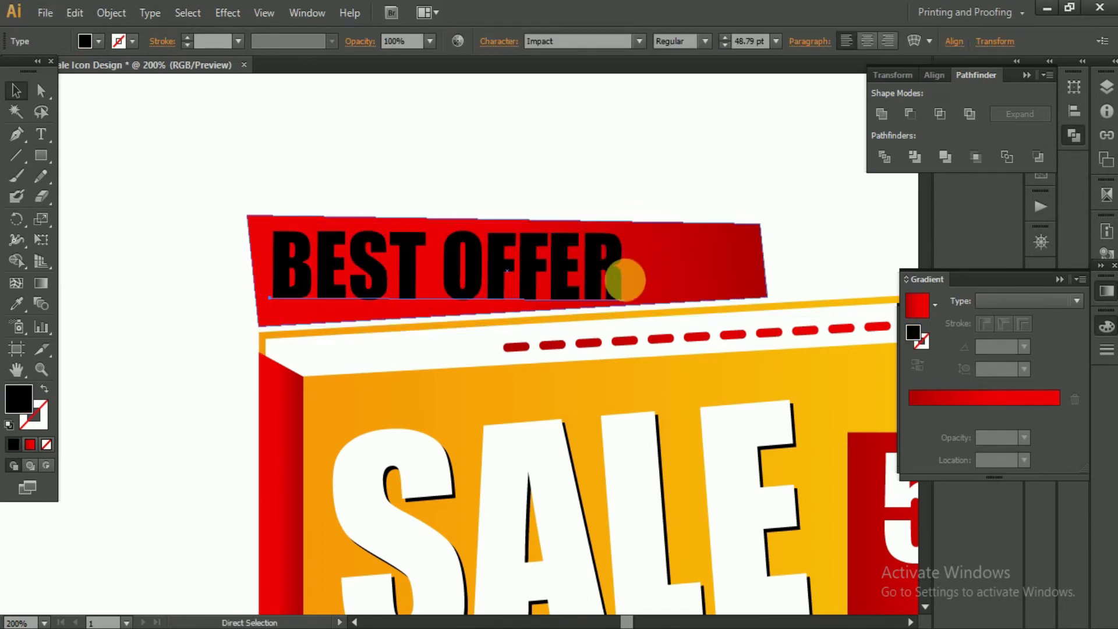
{"action": "key", "text": "ctrl+z"}
{"action": "key", "text": "ctrl+z"}
{"action": "key", "text": "ctrl+z"}
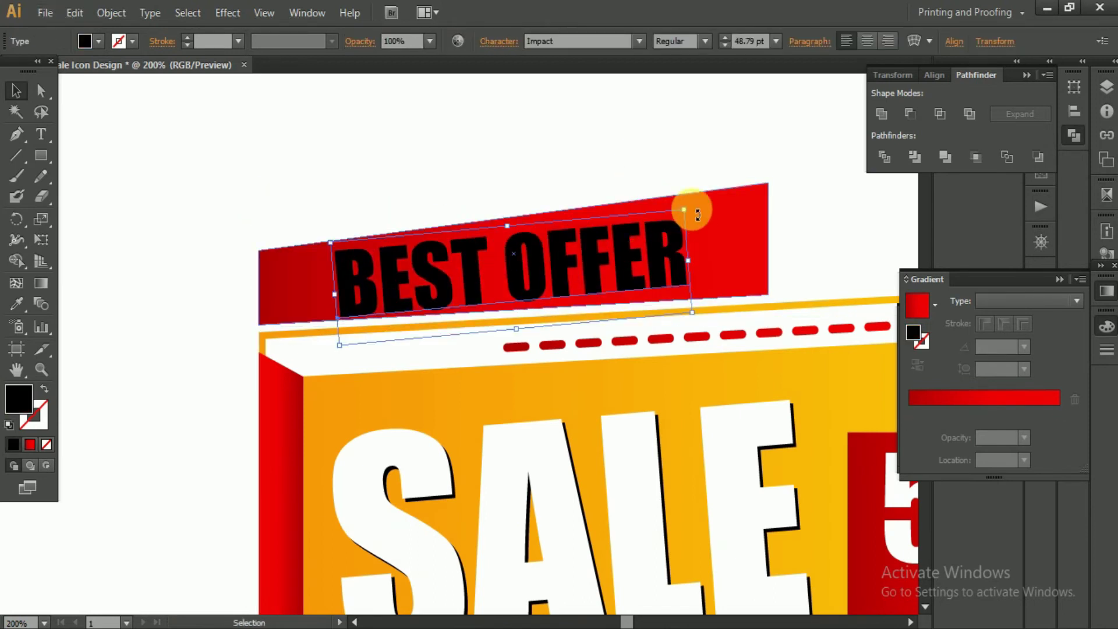
{"action": "left_click_drag", "start_coordinate": [697, 214], "coordinate": [693, 215]}
Set the BEST OFFER text fill to white.
{"action": "right_click", "coordinate": [624, 261]}
{"action": "left_click", "coordinate": [624, 260]}
{"action": "double_click", "coordinate": [24, 410]}
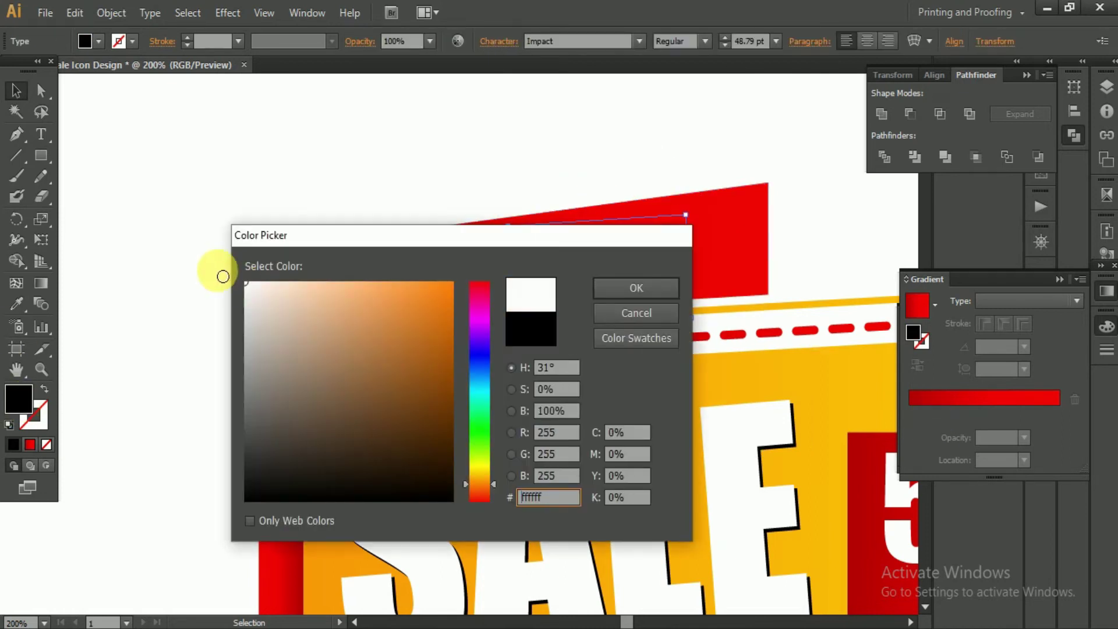
{"action": "left_click", "coordinate": [633, 287]}
{"action": "key", "text": "ctrl+minus"}
{"action": "key", "text": "ctrl+minus"}
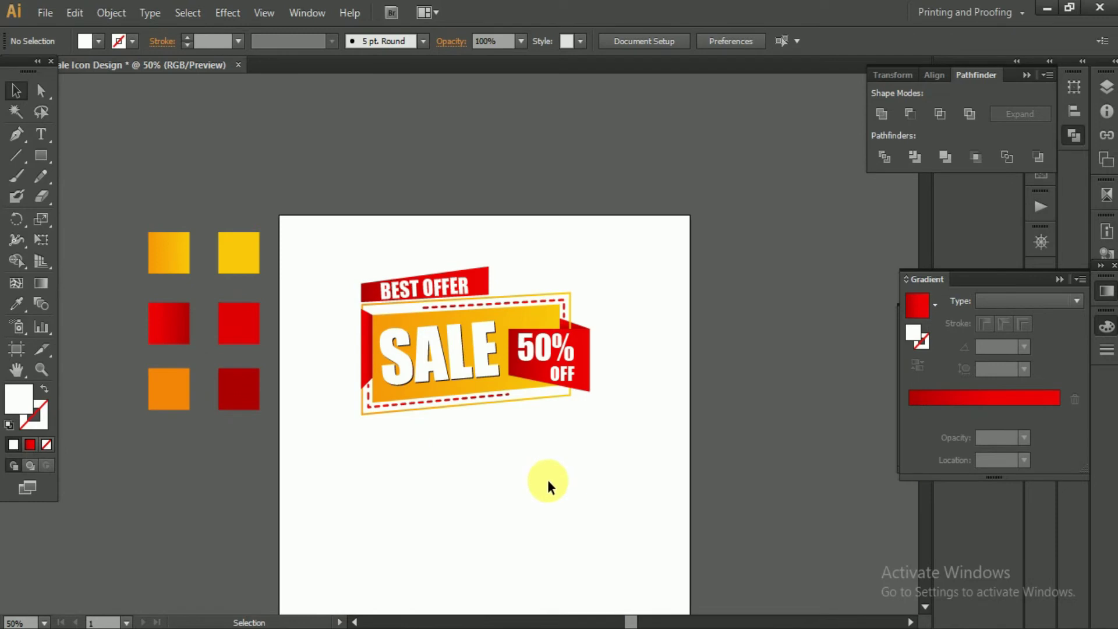
{"action": "left_click_drag", "start_coordinate": [143, 177], "coordinate": [279, 491]}
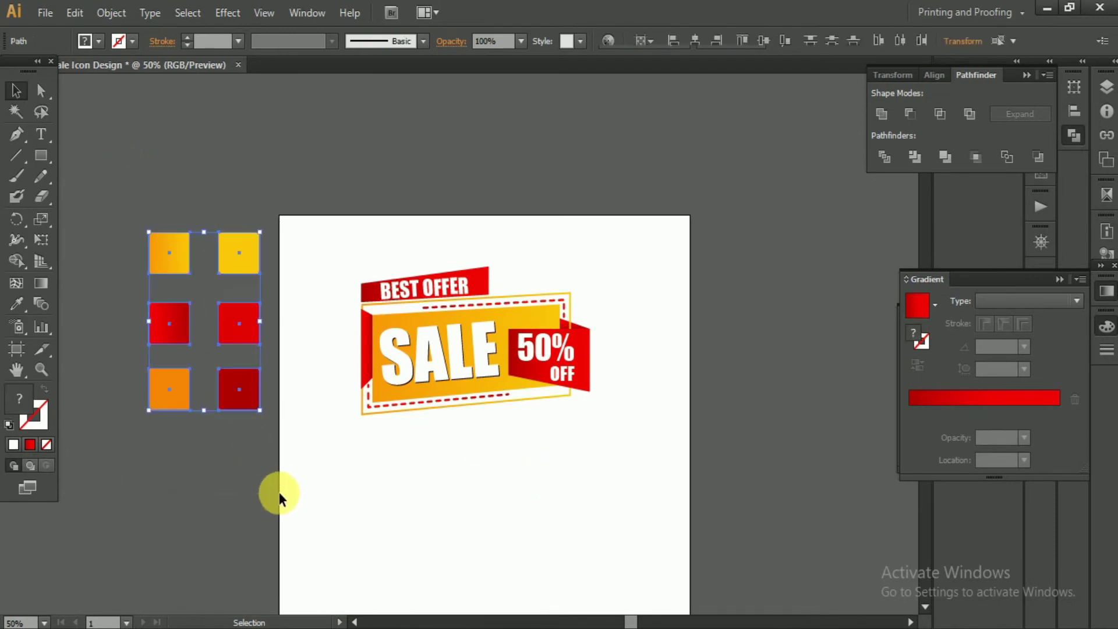
{"action": "left_click", "coordinate": [534, 434]}
{"action": "key", "text": "ctrl+plus"}
Convert the BEST OFFER, 50%, OFF and SALE lettering to outlines.
{"action": "left_click_drag", "start_coordinate": [644, 506], "coordinate": [323, 244]}
{"action": "scroll", "coordinate": [453, 317], "scroll_direction": "up", "scroll_amount": 3}
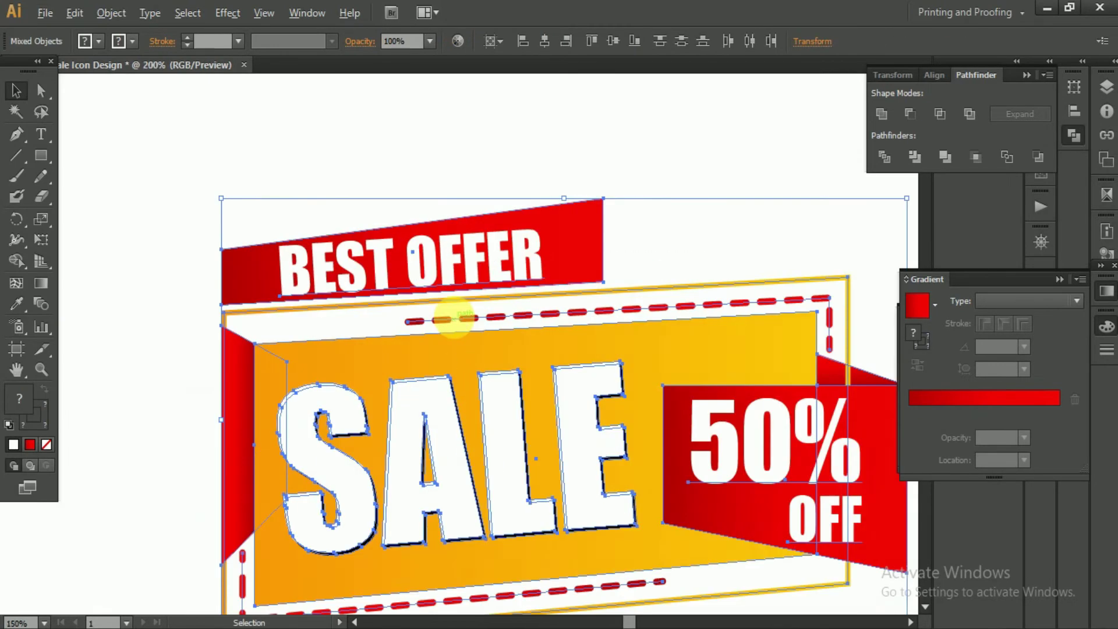
{"action": "left_click", "coordinate": [468, 265]}
{"action": "right_click", "coordinate": [444, 246]}
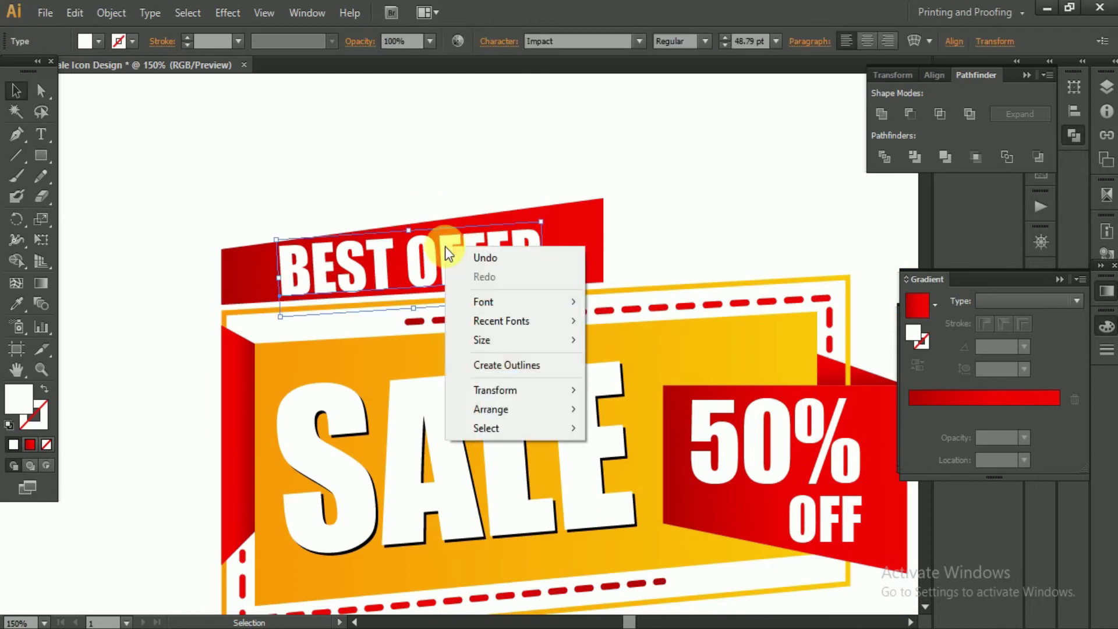
{"action": "left_click", "coordinate": [493, 365]}
{"action": "left_click", "coordinate": [720, 442]}
{"action": "right_click", "coordinate": [721, 442]}
{"action": "left_click", "coordinate": [789, 366]}
{"action": "right_click", "coordinate": [839, 519]}
{"action": "left_click", "coordinate": [901, 443]}
{"action": "left_click", "coordinate": [561, 508]}
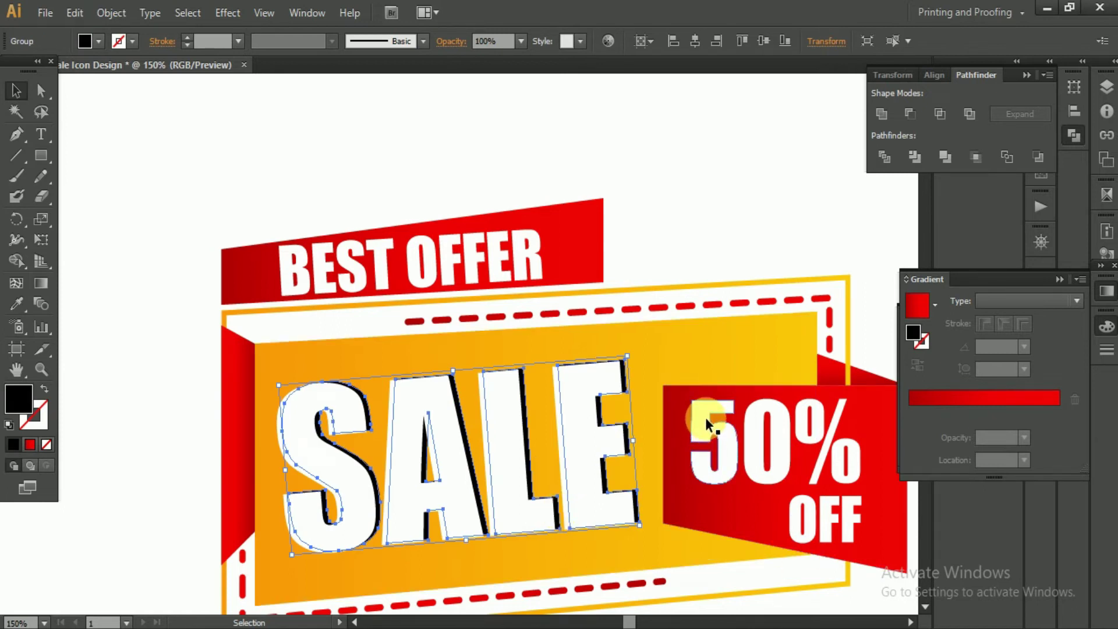
{"action": "left_click_drag", "start_coordinate": [706, 421], "coordinate": [705, 436]}
Group all badge parts and centre the group horizontally on the artboard.
{"action": "scroll", "coordinate": [649, 404], "scroll_direction": "down", "scroll_amount": 2}
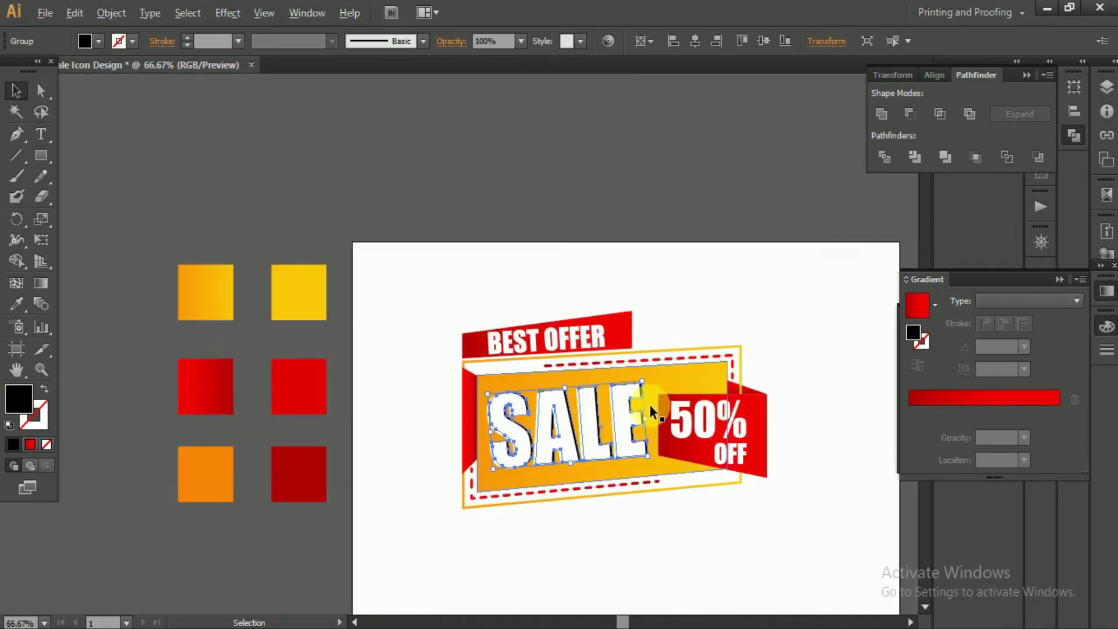
{"action": "scroll", "coordinate": [649, 404], "scroll_direction": "down", "scroll_amount": 1}
{"action": "left_click_drag", "start_coordinate": [392, 269], "coordinate": [643, 428]}
{"action": "right_click", "coordinate": [578, 343]}
{"action": "left_click", "coordinate": [649, 431]}
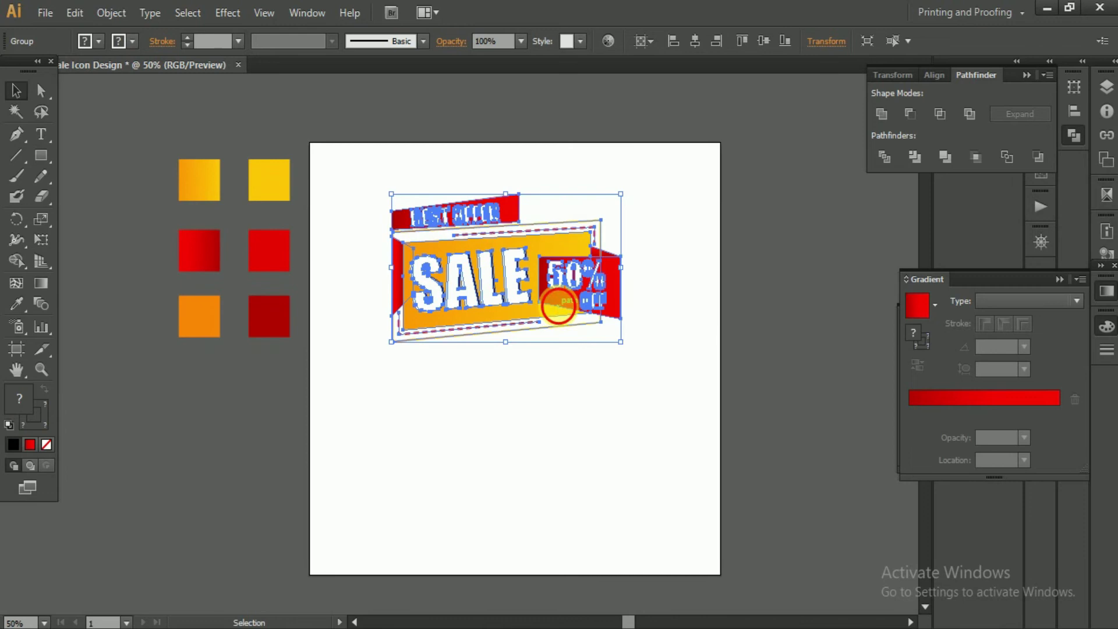
{"action": "left_click", "coordinate": [693, 42]}
{"action": "left_click", "coordinate": [708, 345]}
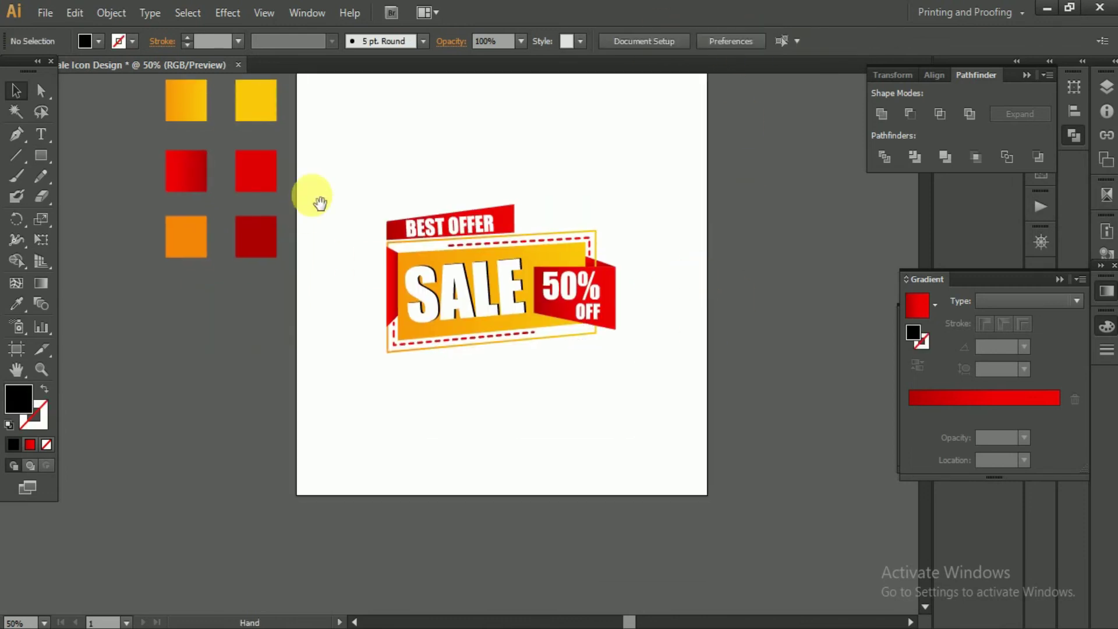
Create a 1000 × 1000 px red square centred on the artboard.
{"action": "left_click", "coordinate": [115, 228]}
{"action": "key", "text": "m"}
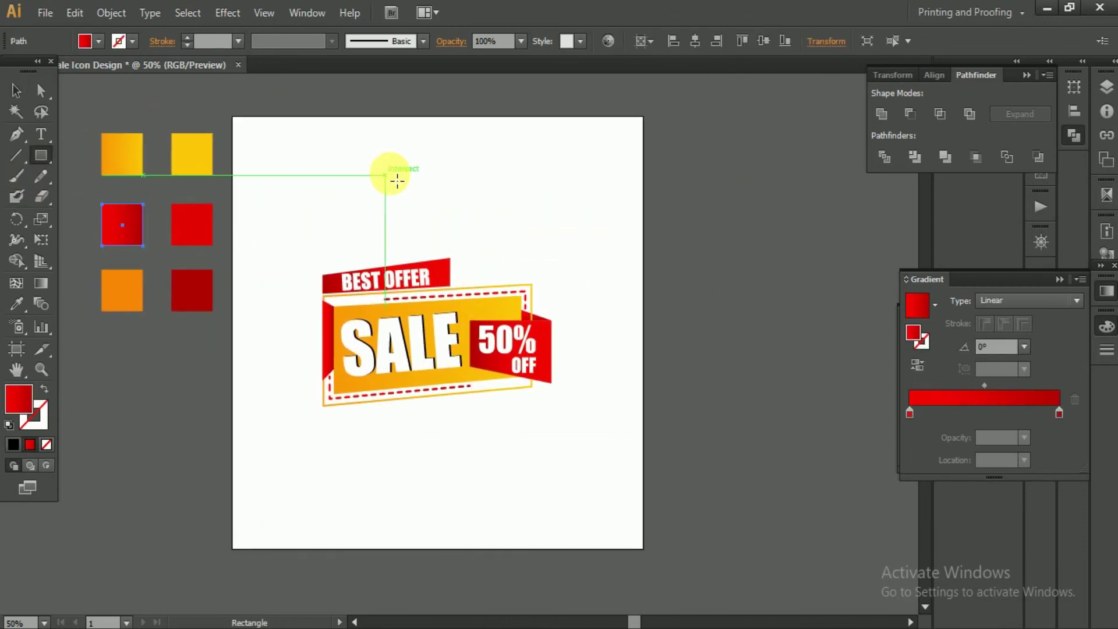
{"action": "left_click", "coordinate": [391, 157]}
{"action": "key", "text": "Tab"}
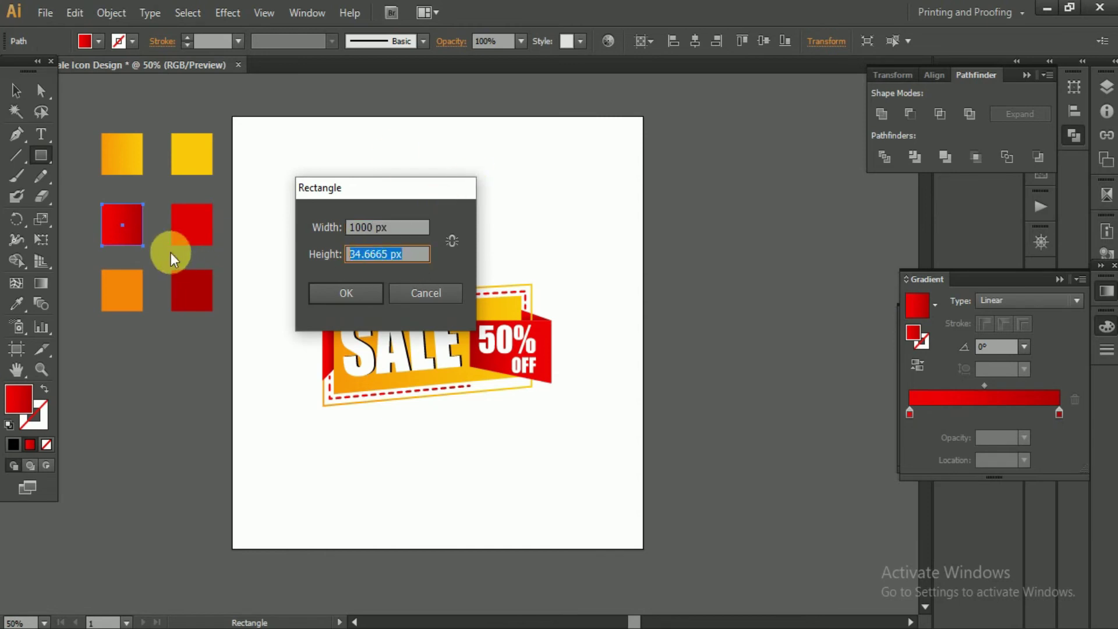
{"action": "left_click", "coordinate": [346, 293]}
{"action": "left_click", "coordinate": [716, 41]}
{"action": "left_click", "coordinate": [764, 41]}
Make the square's gradient radial and send it behind the badge.
{"action": "left_click", "coordinate": [1028, 300]}
{"action": "left_click", "coordinate": [1016, 348]}
{"action": "key", "text": "v"}
{"action": "right_click", "coordinate": [347, 187]}
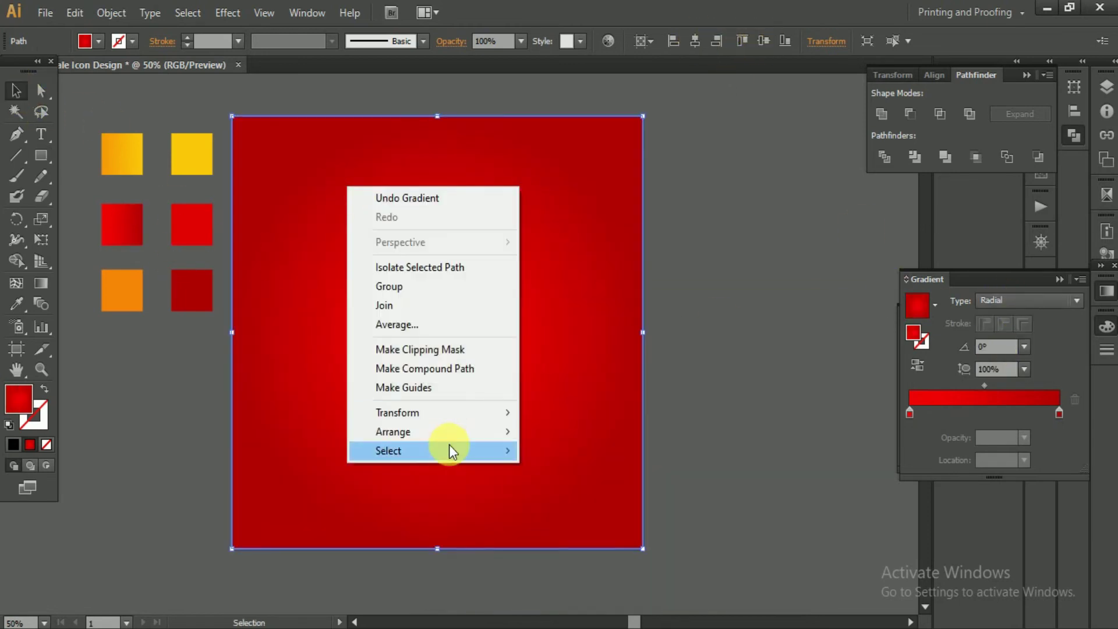
{"action": "left_click", "coordinate": [591, 492]}
{"action": "left_click", "coordinate": [748, 377]}
{"action": "scroll", "coordinate": [366, 333], "scroll_direction": "up", "scroll_amount": 3}
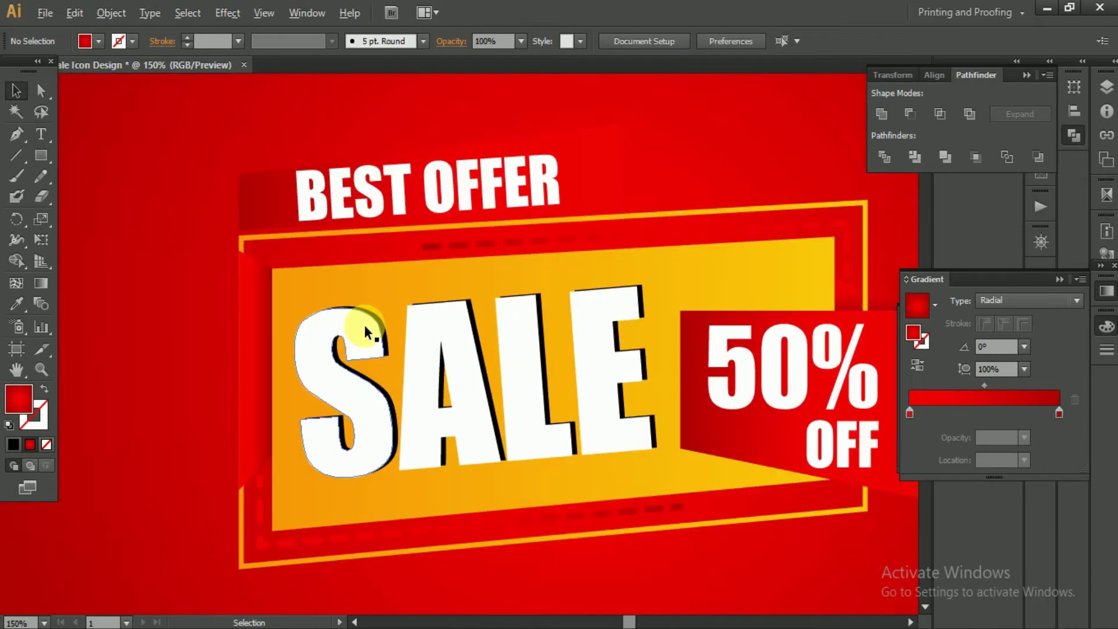
{"action": "scroll", "coordinate": [374, 306], "scroll_direction": "down", "scroll_amount": 2}
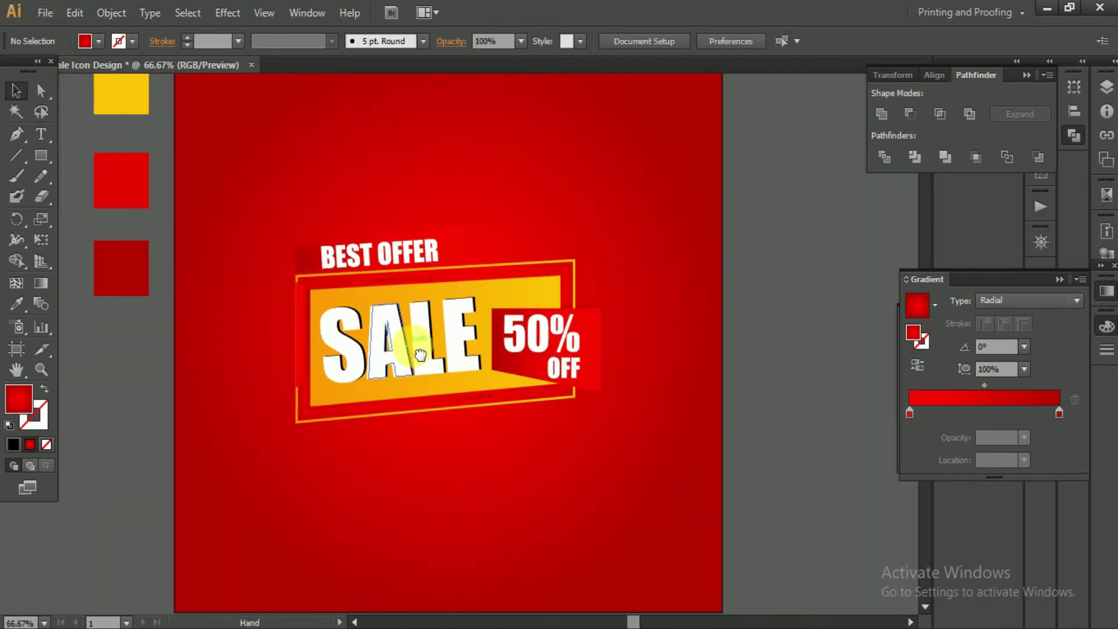
Try yellow and orange gradient stops on the square, then revert to the red gradient.
{"action": "left_click", "coordinate": [449, 456]}
{"action": "double_click", "coordinate": [909, 413]}
{"action": "left_click_drag", "start_coordinate": [952, 504], "coordinate": [1004, 504]}
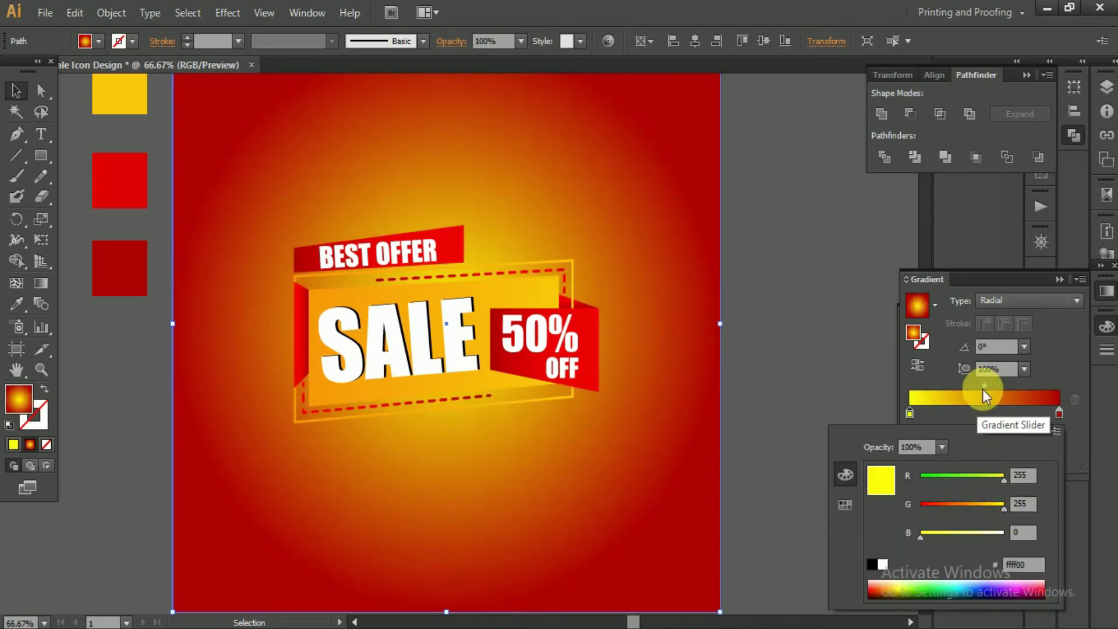
{"action": "left_click_drag", "start_coordinate": [984, 385], "coordinate": [996, 385]}
{"action": "double_click", "coordinate": [1059, 412]}
{"action": "left_click", "coordinate": [1078, 444]}
{"action": "scroll", "coordinate": [750, 387], "scroll_direction": "down", "scroll_amount": 1}
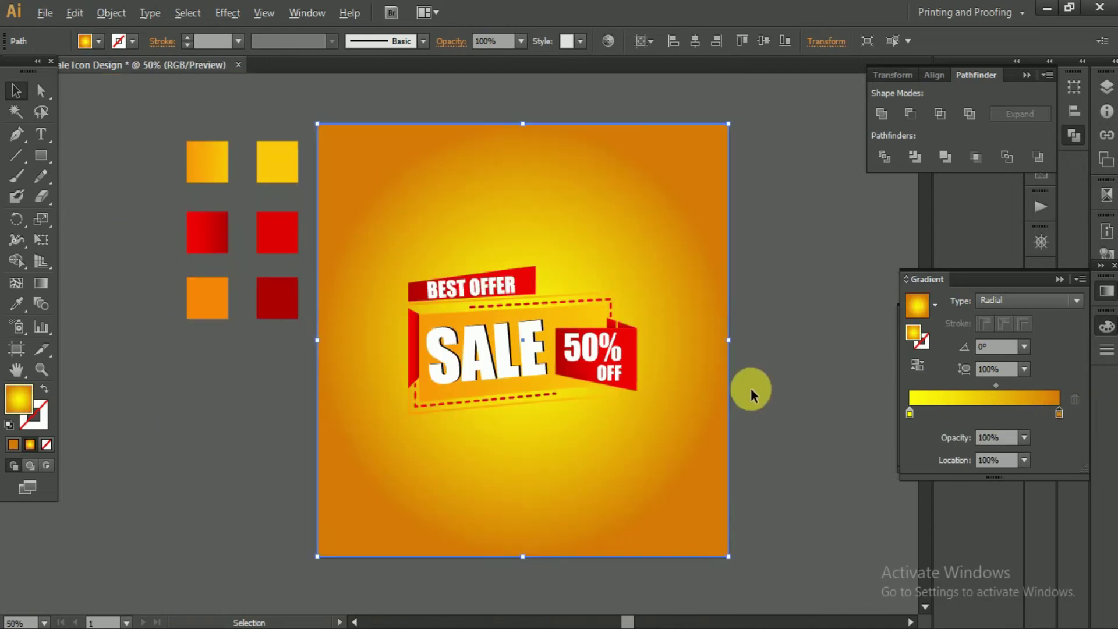
{"action": "scroll", "coordinate": [750, 388], "scroll_direction": "down", "scroll_amount": 1}
{"action": "key", "text": "v"}
{"action": "key", "text": "ctrl+z"}
{"action": "key", "text": "ctrl+z"}
{"action": "key", "text": "ctrl+z"}
{"action": "key", "text": "ctrl+z"}
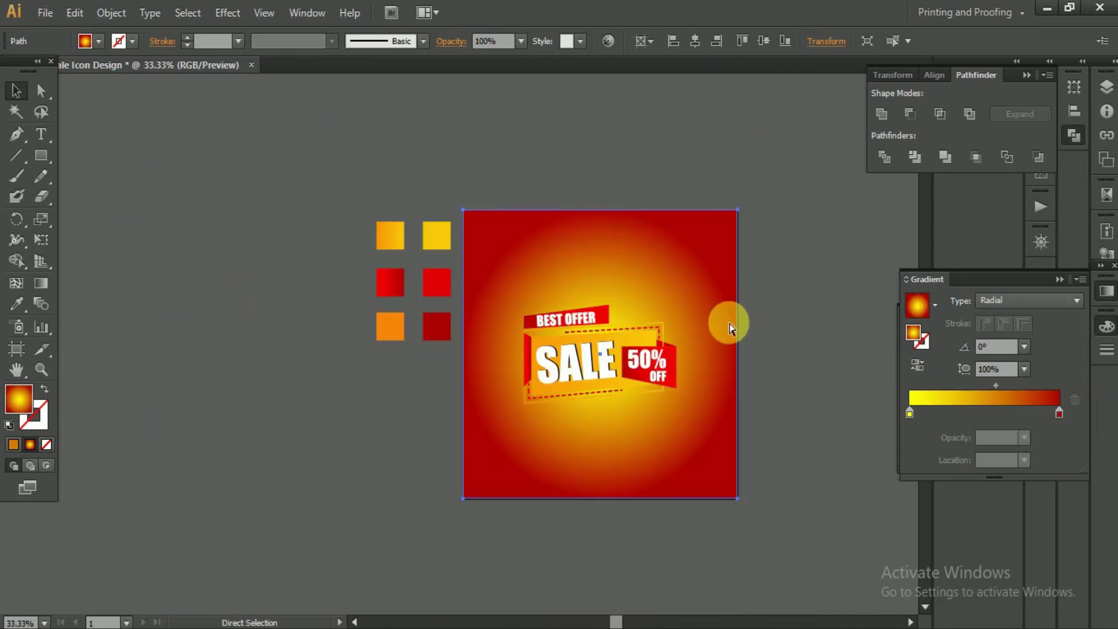
{"action": "key", "text": "ctrl+z"}
{"action": "key", "text": "ctrl+z"}
{"action": "left_click", "coordinate": [742, 334]}
{"action": "scroll", "coordinate": [694, 291], "scroll_direction": "up", "scroll_amount": 1}
Copy the SALE badge off the artboard and unite the copy into one silhouette.
{"action": "left_click_drag", "start_coordinate": [693, 281], "coordinate": [492, 288]}
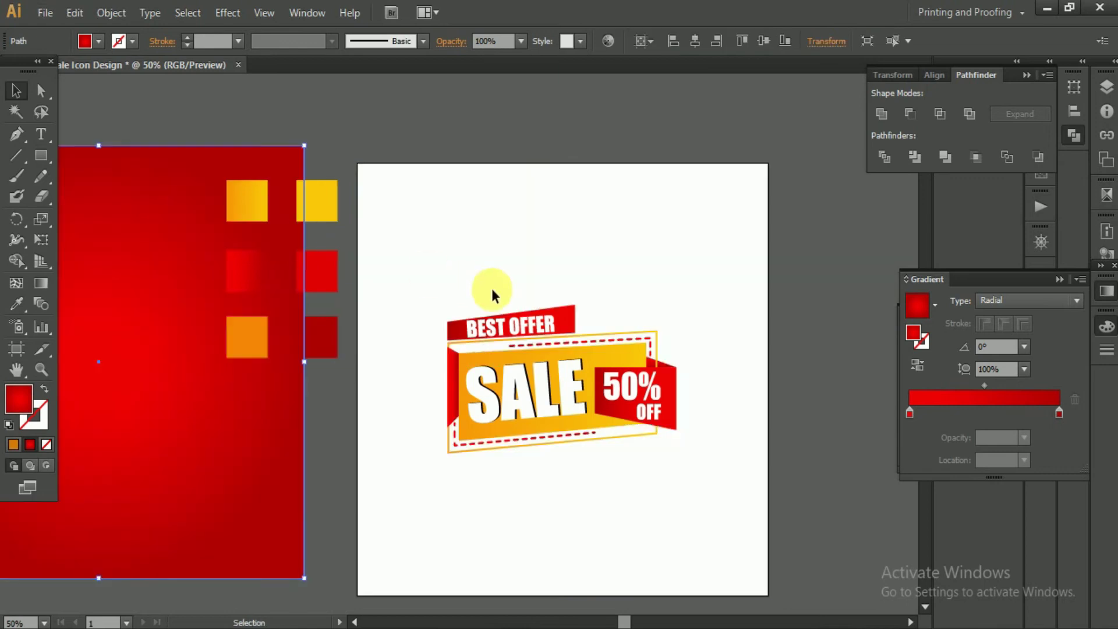
{"action": "left_click_drag", "start_coordinate": [399, 229], "coordinate": [735, 445]}
{"action": "scroll", "coordinate": [344, 373], "scroll_direction": "right", "scroll_amount": 3}
{"action": "left_click_drag", "start_coordinate": [342, 370], "coordinate": [781, 354]}
{"action": "scroll", "coordinate": [704, 334], "scroll_direction": "up", "scroll_amount": 2}
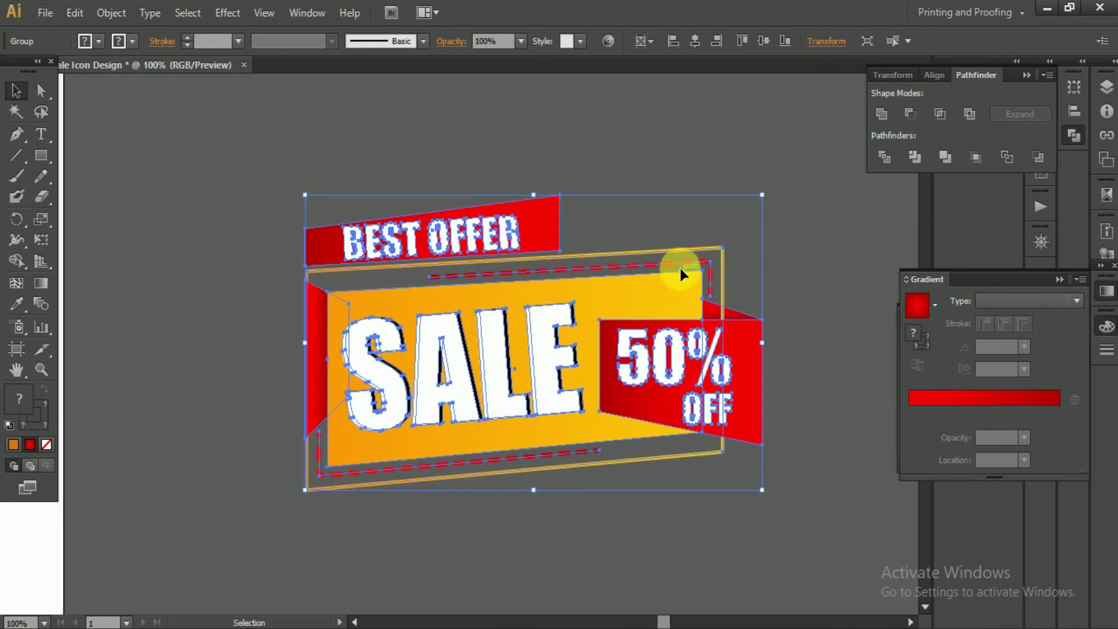
{"action": "left_click", "coordinate": [881, 113]}
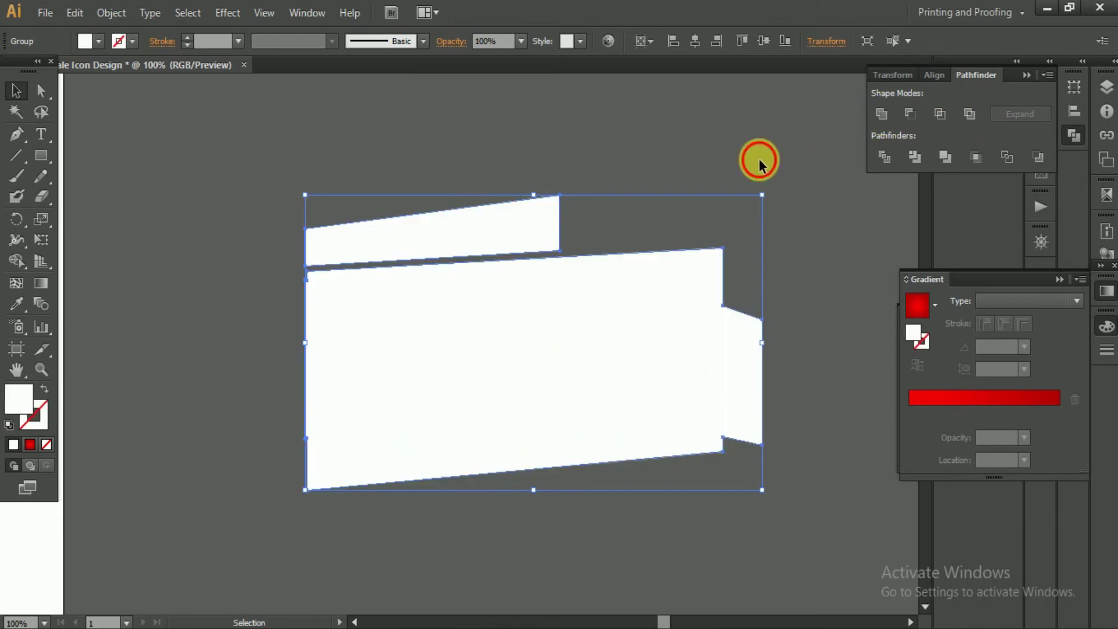
{"action": "scroll", "coordinate": [641, 382], "scroll_direction": "down", "scroll_amount": 2}
{"action": "scroll", "coordinate": [641, 382], "scroll_direction": "down", "scroll_amount": 1}
{"action": "scroll", "coordinate": [524, 372], "scroll_direction": "left", "scroll_amount": 2}
Give the silhouette a white stroke, expand its appearance and unite it into one shape.
{"action": "left_click", "coordinate": [431, 347]}
{"action": "left_click", "coordinate": [732, 318]}
{"action": "scroll", "coordinate": [732, 318], "scroll_direction": "up", "scroll_amount": 3}
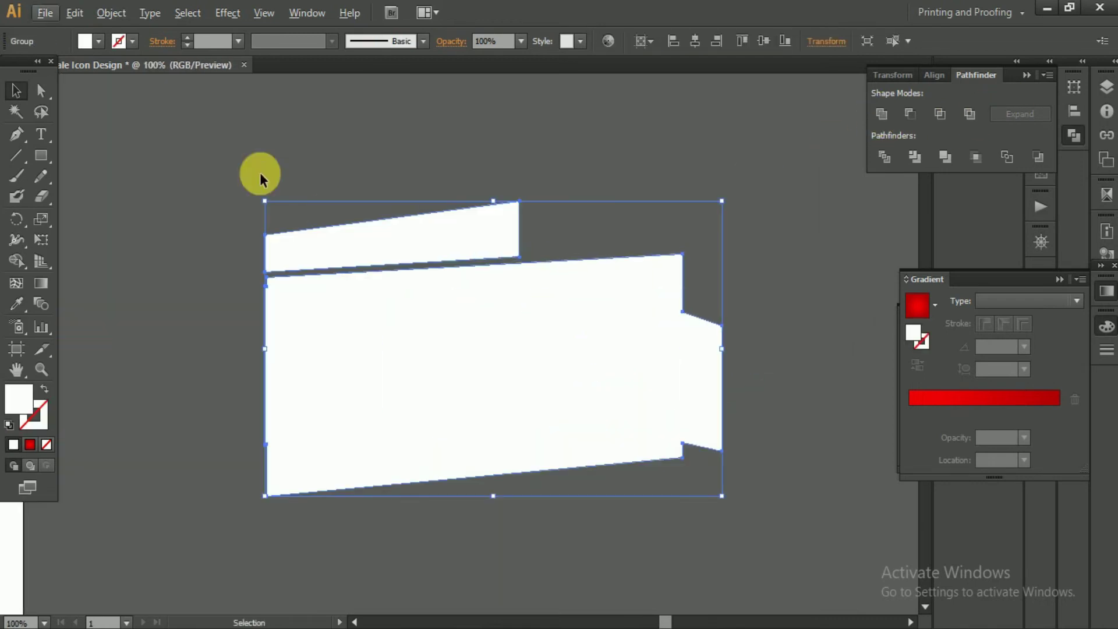
{"action": "left_click", "coordinate": [34, 426]}
{"action": "left_click", "coordinate": [12, 444]}
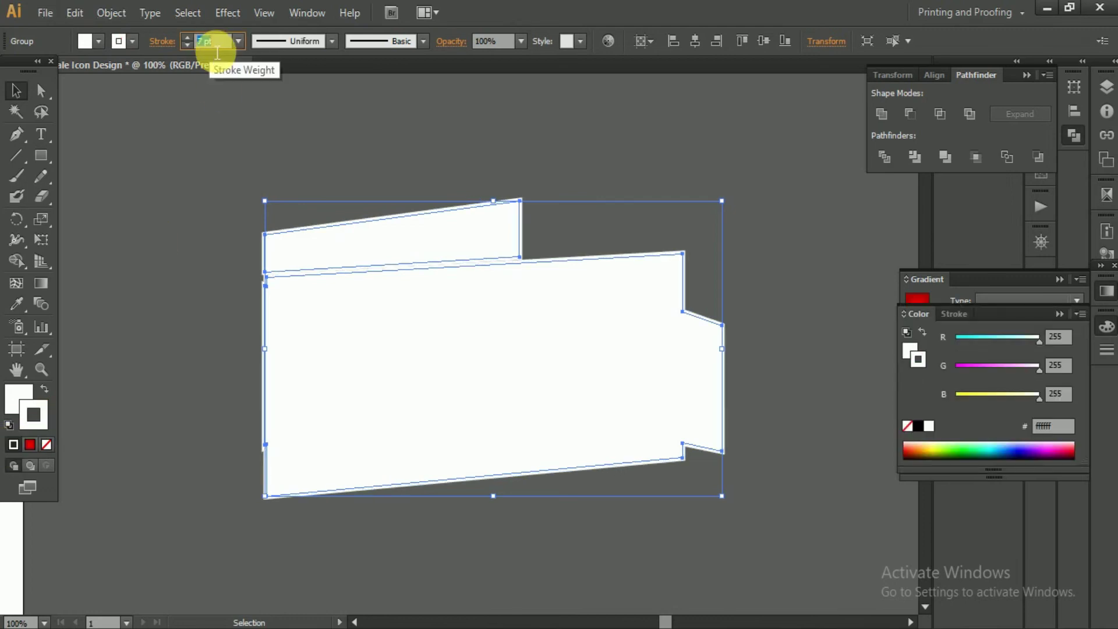
{"action": "left_click", "coordinate": [110, 12]}
{"action": "left_click", "coordinate": [137, 196]}
{"action": "left_click", "coordinate": [524, 417]}
{"action": "left_click", "coordinate": [881, 113]}
Separate the white backing shape from the SALE banner.
{"action": "left_click", "coordinate": [619, 162]}
{"action": "scroll", "coordinate": [266, 318], "scroll_direction": "up", "scroll_amount": 4}
{"action": "scroll", "coordinate": [267, 317], "scroll_direction": "down", "scroll_amount": 5}
{"action": "scroll", "coordinate": [267, 309], "scroll_direction": "up", "scroll_amount": 3}
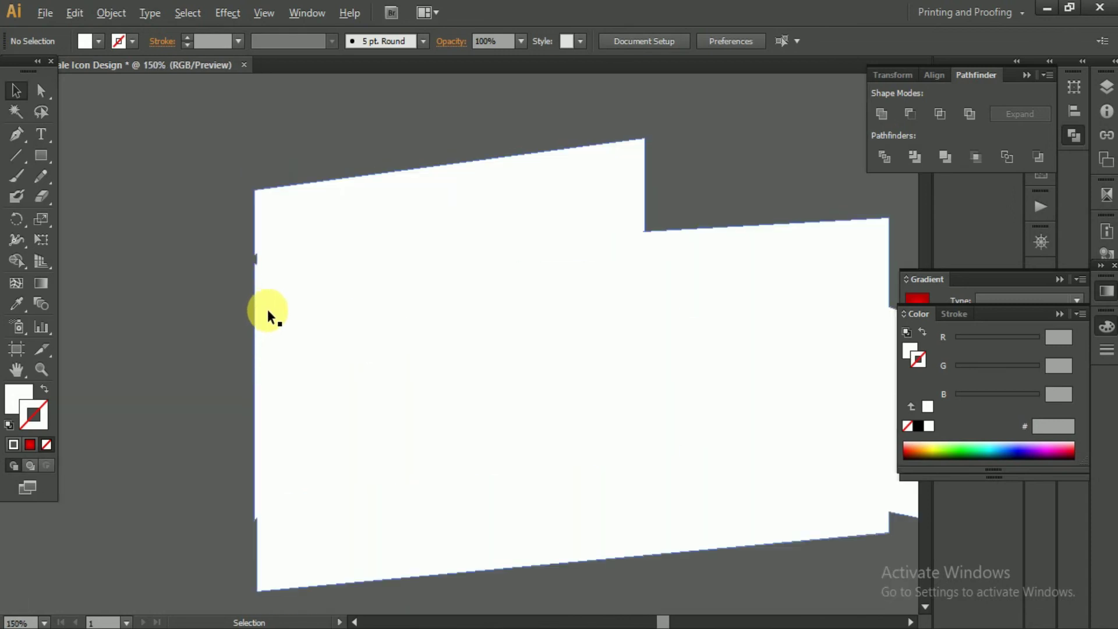
{"action": "scroll", "coordinate": [274, 350], "scroll_direction": "up", "scroll_amount": 1}
{"action": "left_click_drag", "start_coordinate": [285, 428], "coordinate": [335, 302]}
{"action": "scroll", "coordinate": [270, 124], "scroll_direction": "down", "scroll_amount": 7}
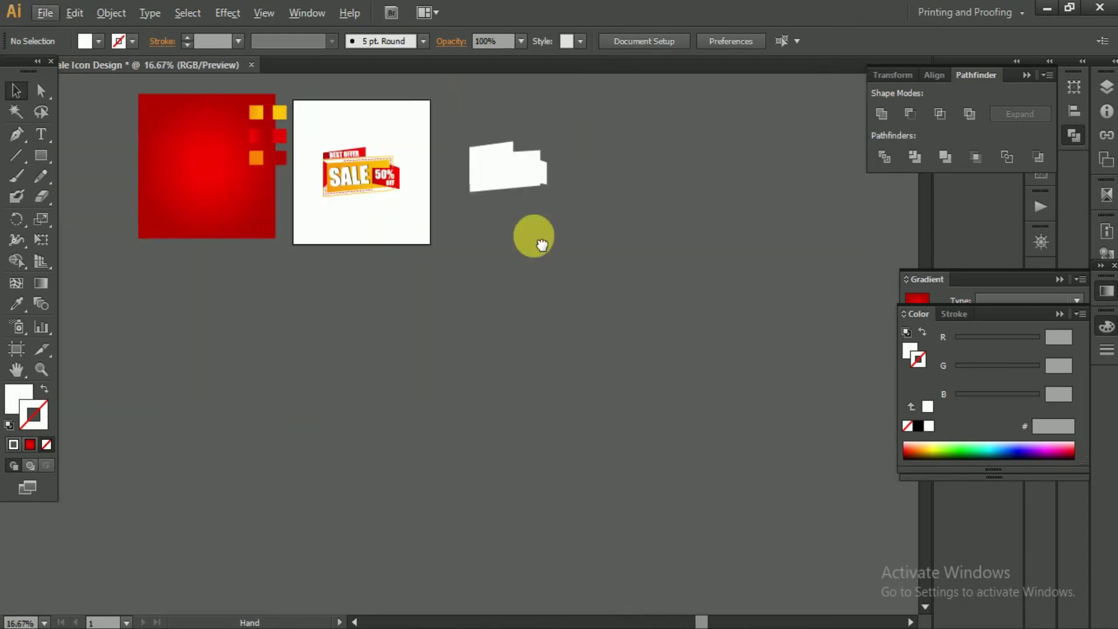
{"action": "scroll", "coordinate": [532, 237], "scroll_direction": "up", "scroll_amount": 6}
{"action": "scroll", "coordinate": [407, 291], "scroll_direction": "up", "scroll_amount": 3}
{"action": "scroll", "coordinate": [364, 306], "scroll_direction": "down", "scroll_amount": 3}
{"action": "left_click_drag", "start_coordinate": [355, 295], "coordinate": [449, 237]}
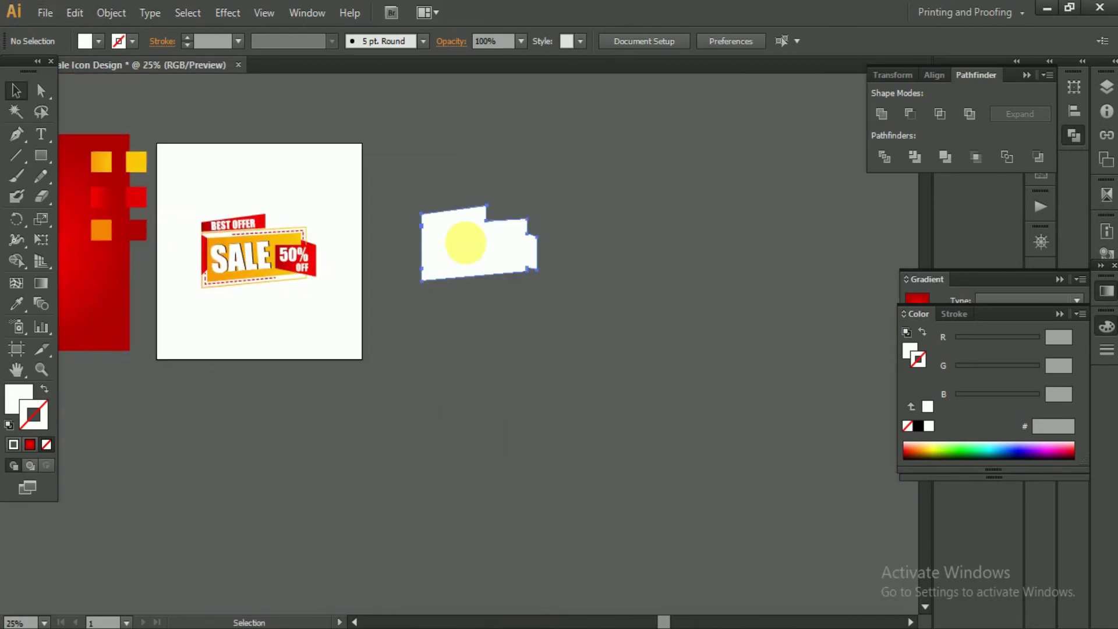
{"action": "scroll", "coordinate": [465, 233], "scroll_direction": "up", "scroll_amount": 5}
{"action": "scroll", "coordinate": [429, 287], "scroll_direction": "down", "scroll_amount": 3}
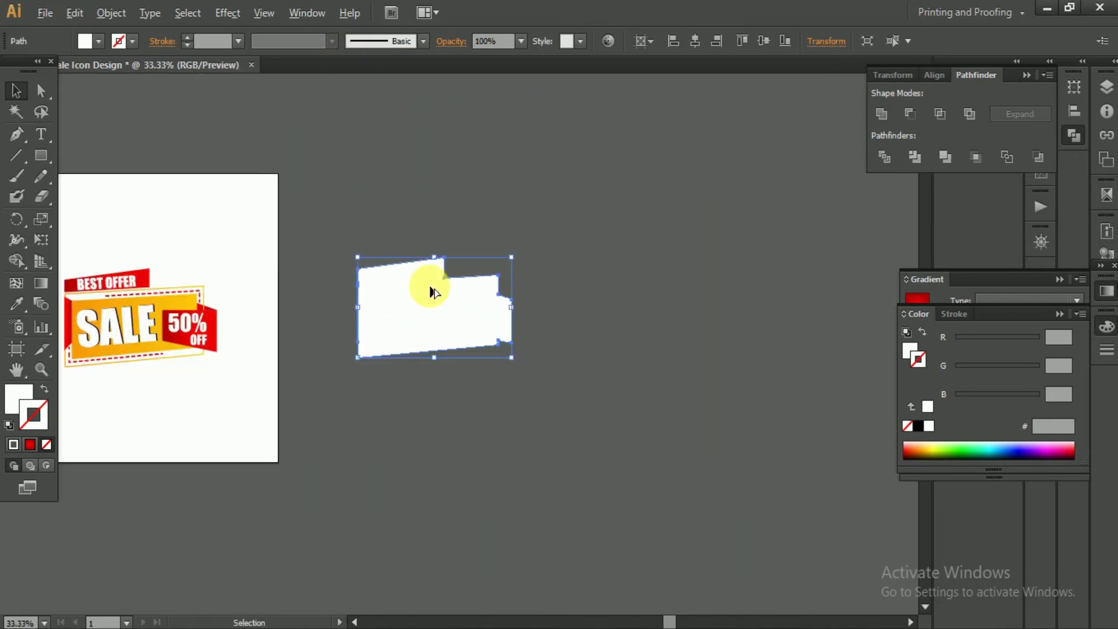
{"action": "scroll", "coordinate": [401, 306], "scroll_direction": "down", "scroll_amount": 1}
{"action": "left_click_drag", "start_coordinate": [374, 324], "coordinate": [605, 433]}
Apply a Stylize drop shadow effect to the white backing shape.
{"action": "left_click", "coordinate": [524, 326]}
{"action": "scroll", "coordinate": [527, 348], "scroll_direction": "up", "scroll_amount": 4}
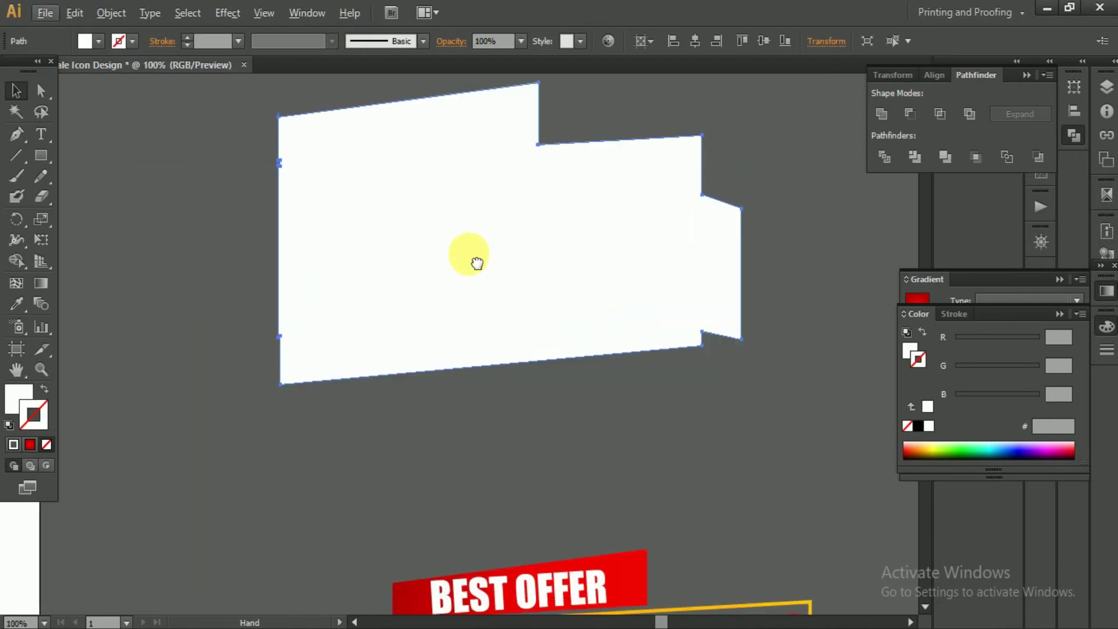
{"action": "right_click", "coordinate": [500, 260]}
{"action": "left_click", "coordinate": [359, 242]}
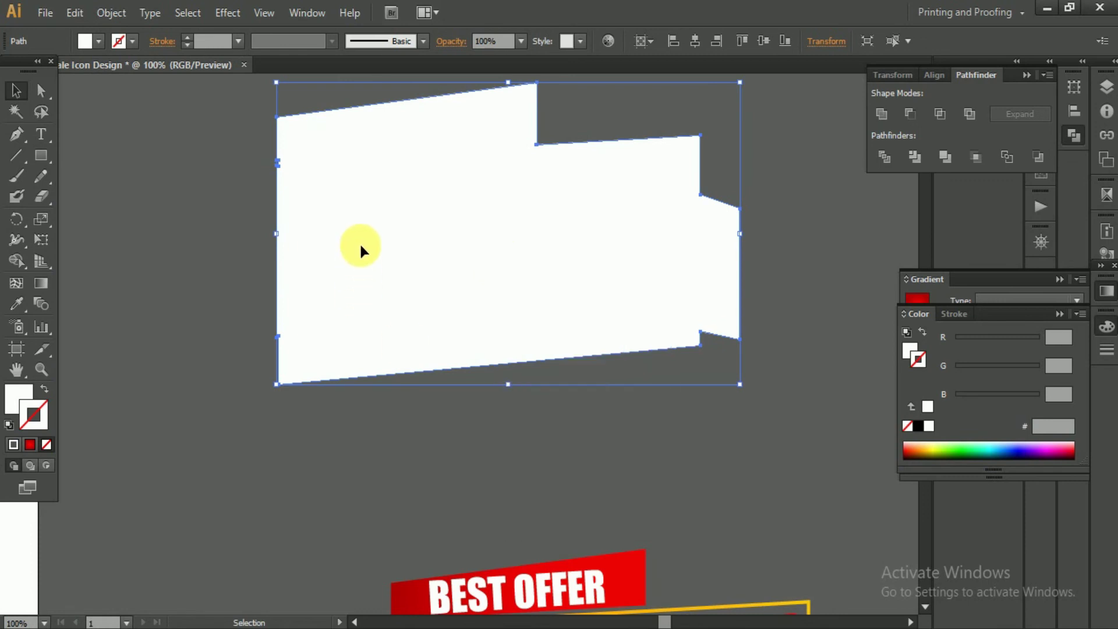
{"action": "left_click", "coordinate": [228, 13]}
{"action": "mouse_move", "coordinate": [250, 208]}
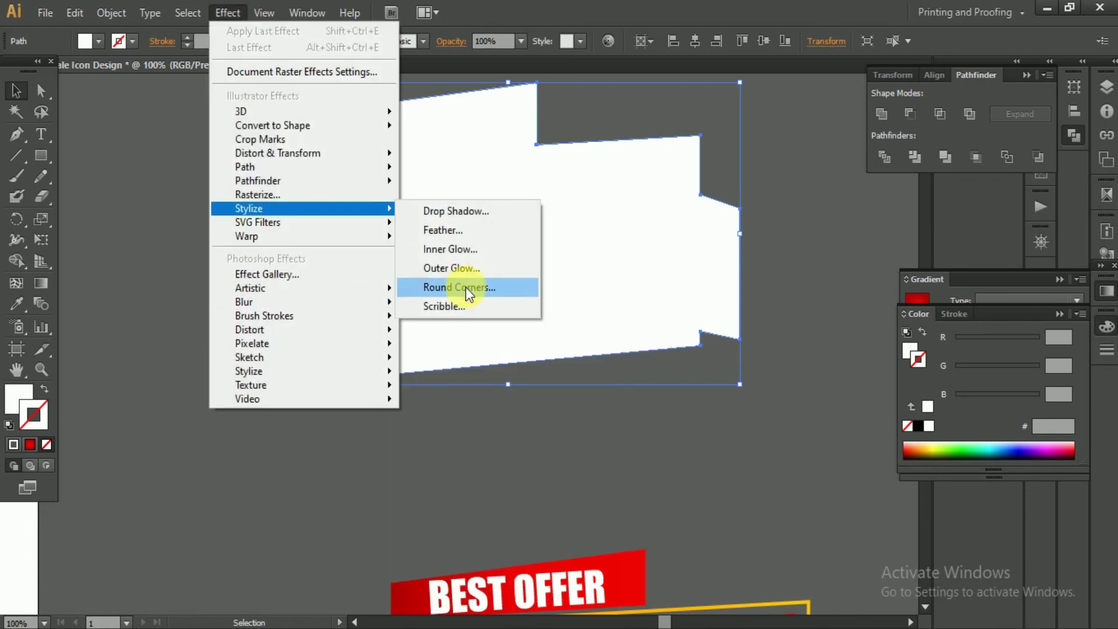
{"action": "left_click", "coordinate": [454, 212]}
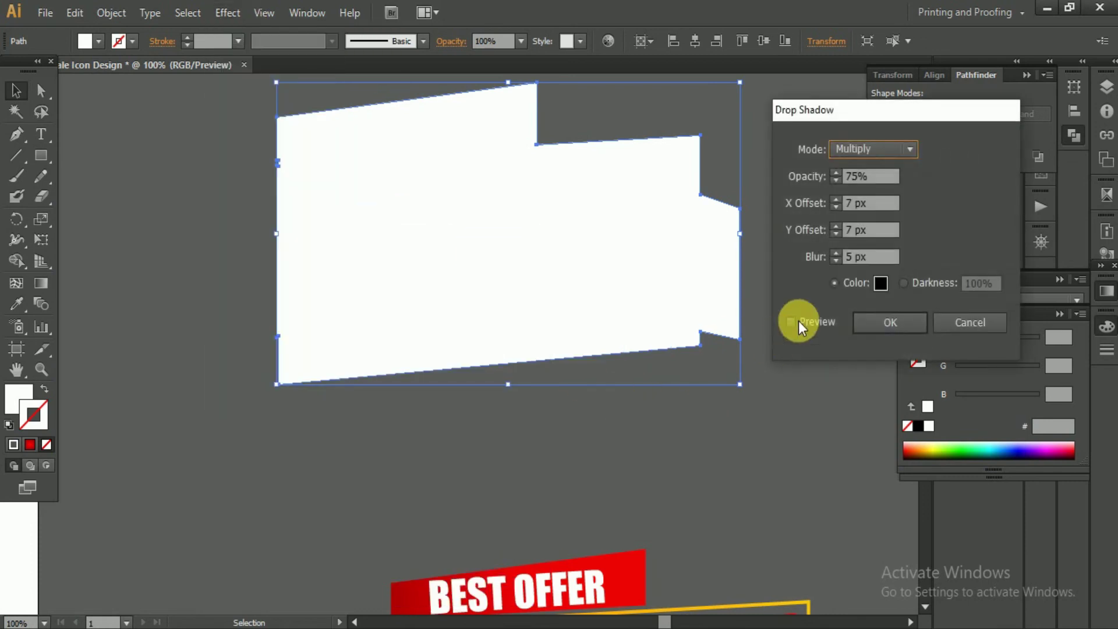
{"action": "left_click", "coordinate": [885, 323]}
Place the BEST OFFER / SALE banner on the shadowed white backing and select all badge pieces.
{"action": "scroll", "coordinate": [693, 472], "scroll_direction": "down", "scroll_amount": 3}
{"action": "left_click", "coordinate": [582, 488]}
{"action": "left_click_drag", "start_coordinate": [582, 488], "coordinate": [443, 252]}
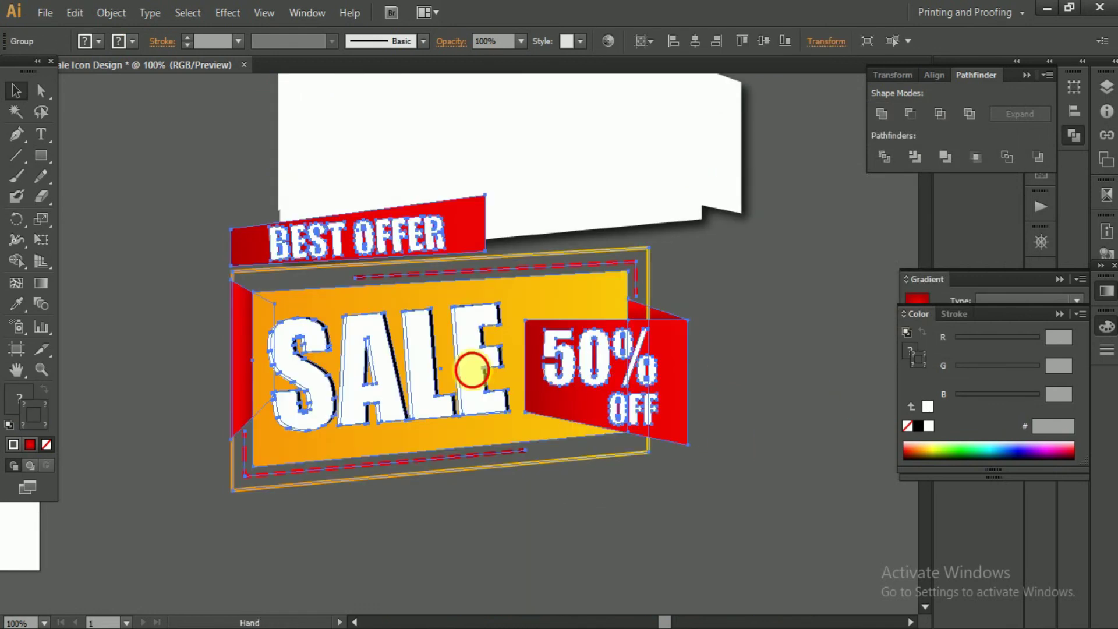
{"action": "left_click", "coordinate": [299, 171]}
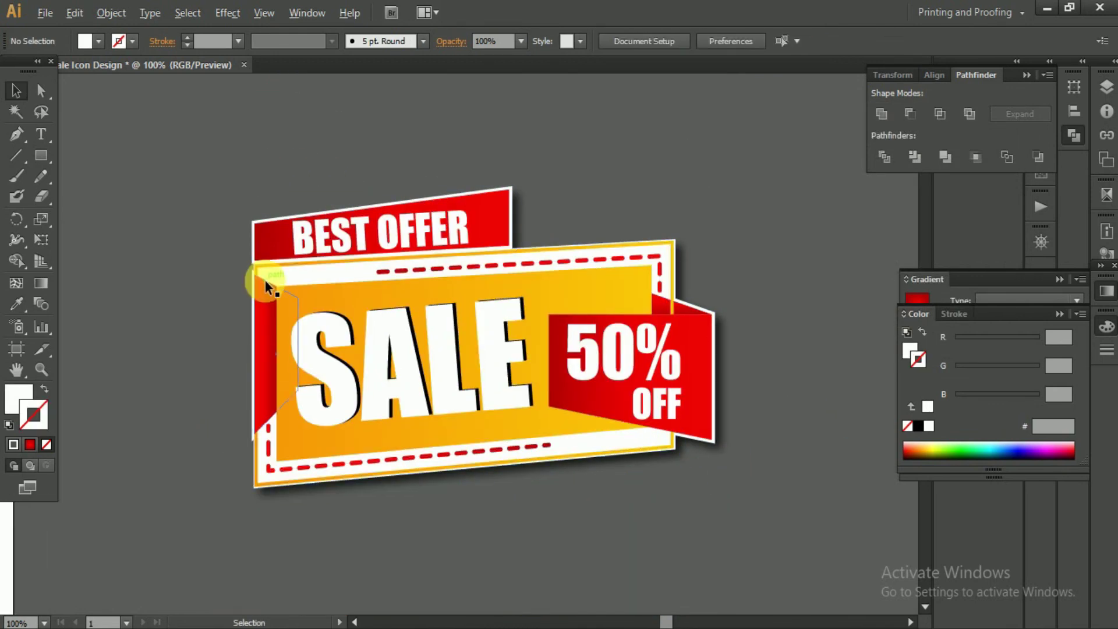
{"action": "scroll", "coordinate": [265, 279], "scroll_direction": "up", "scroll_amount": 2}
{"action": "scroll", "coordinate": [264, 280], "scroll_direction": "up", "scroll_amount": 2}
{"action": "scroll", "coordinate": [266, 277], "scroll_direction": "down", "scroll_amount": 3}
{"action": "scroll", "coordinate": [267, 278], "scroll_direction": "down", "scroll_amount": 2}
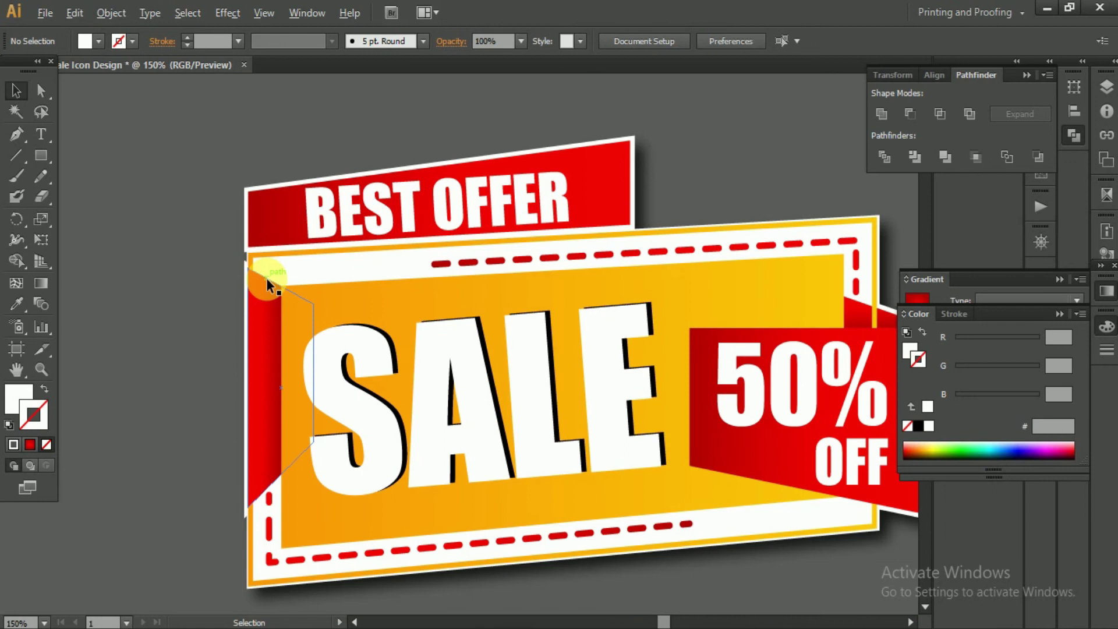
{"action": "scroll", "coordinate": [256, 303], "scroll_direction": "up", "scroll_amount": 4}
{"action": "scroll", "coordinate": [253, 323], "scroll_direction": "down", "scroll_amount": 2}
{"action": "scroll", "coordinate": [339, 342], "scroll_direction": "down", "scroll_amount": 1}
{"action": "scroll", "coordinate": [339, 343], "scroll_direction": "down", "scroll_amount": 1}
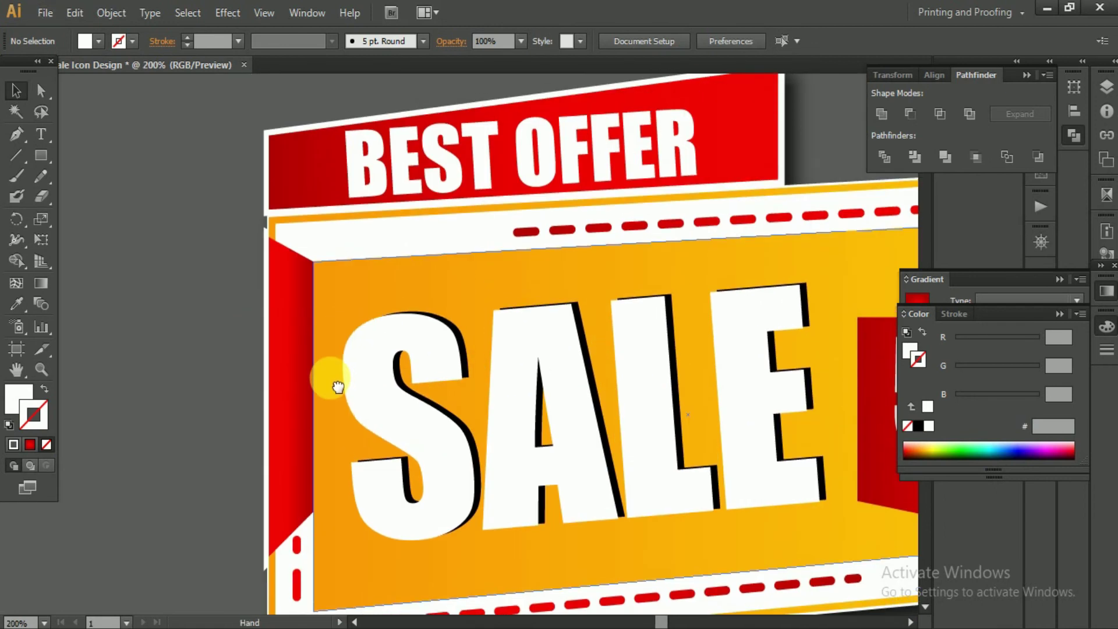
{"action": "scroll", "coordinate": [219, 350], "scroll_direction": "down", "scroll_amount": 1}
{"action": "scroll", "coordinate": [216, 339], "scroll_direction": "down", "scroll_amount": 2}
{"action": "scroll", "coordinate": [219, 336], "scroll_direction": "up", "scroll_amount": 3}
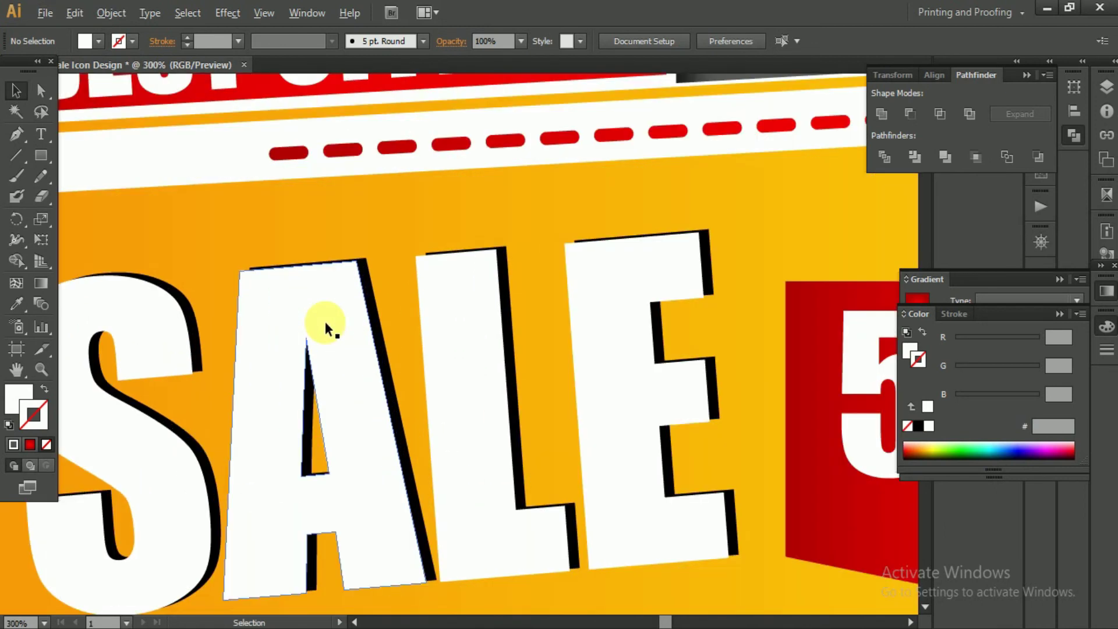
{"action": "scroll", "coordinate": [324, 324], "scroll_direction": "down", "scroll_amount": 4}
{"action": "left_click_drag", "start_coordinate": [228, 176], "coordinate": [563, 498]}
Group the badge and align it centred on the red gradient square.
{"action": "key", "text": "ctrl+minus"}
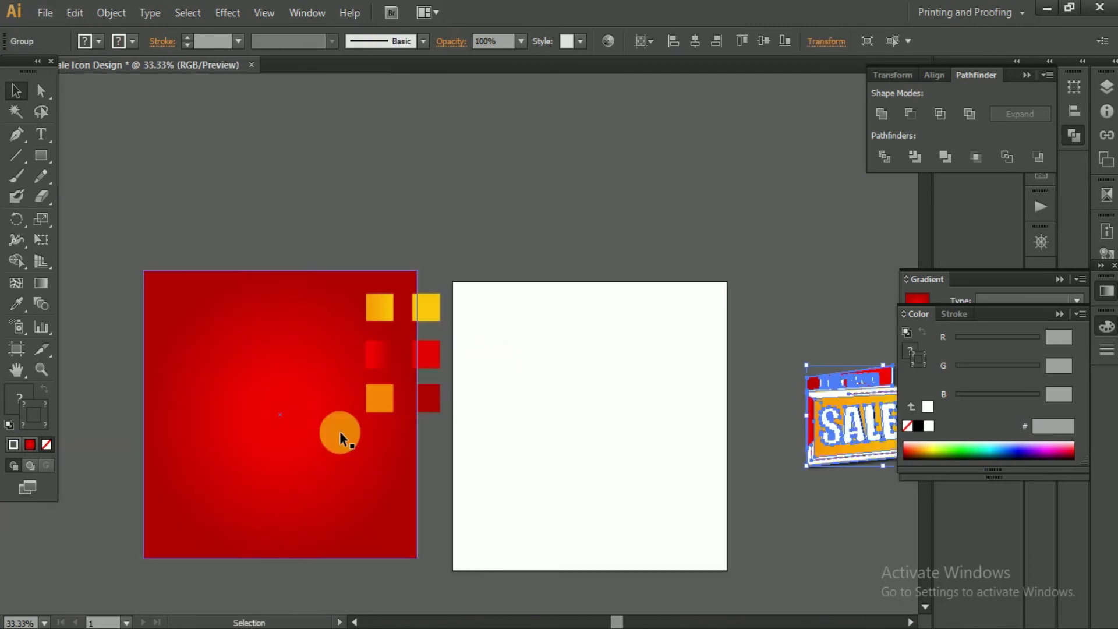
{"action": "left_click", "coordinate": [337, 431]}
{"action": "left_click_drag", "start_coordinate": [532, 266], "coordinate": [327, 288]}
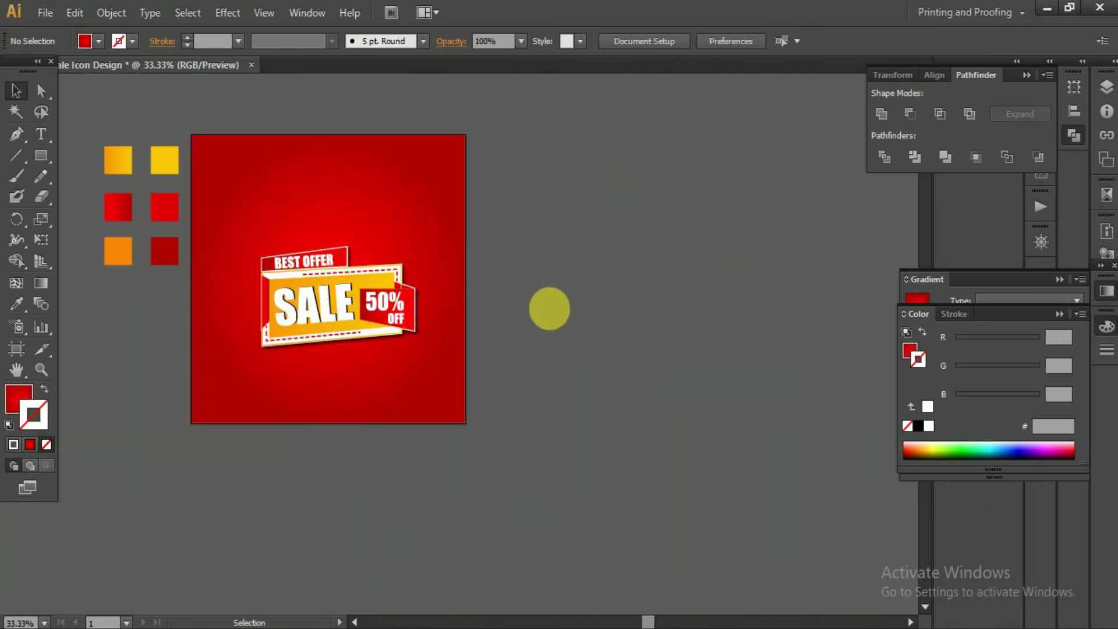
{"action": "key", "text": "ctrl+plus"}
{"action": "left_click_drag", "start_coordinate": [421, 386], "coordinate": [414, 349]}
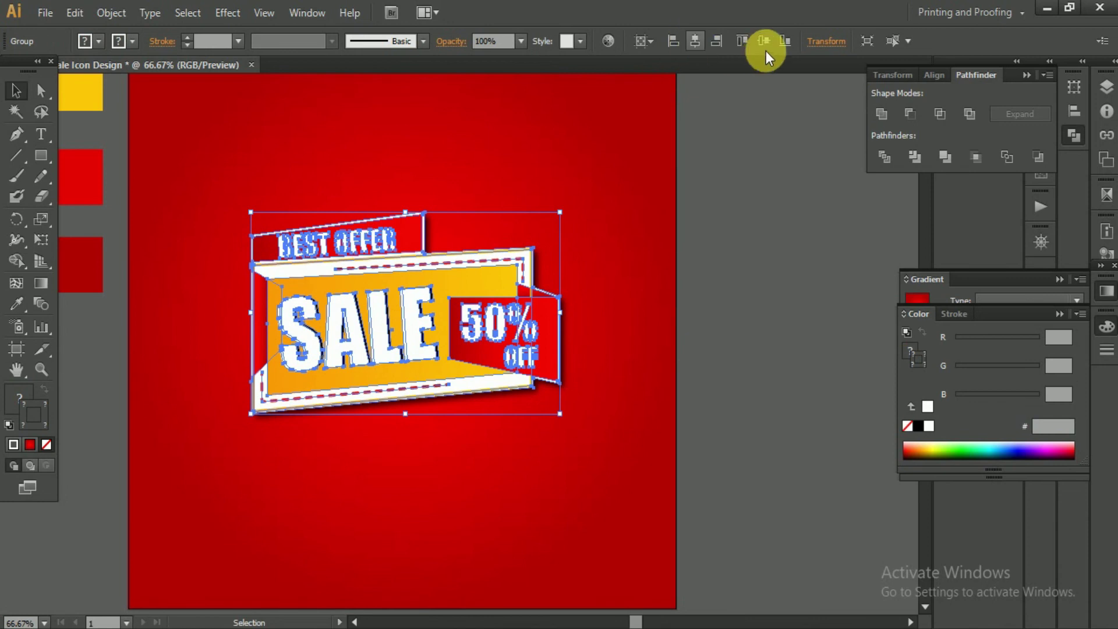
{"action": "left_click", "coordinate": [1074, 110]}
{"action": "left_click", "coordinate": [1033, 212]}
{"action": "left_click", "coordinate": [847, 277]}
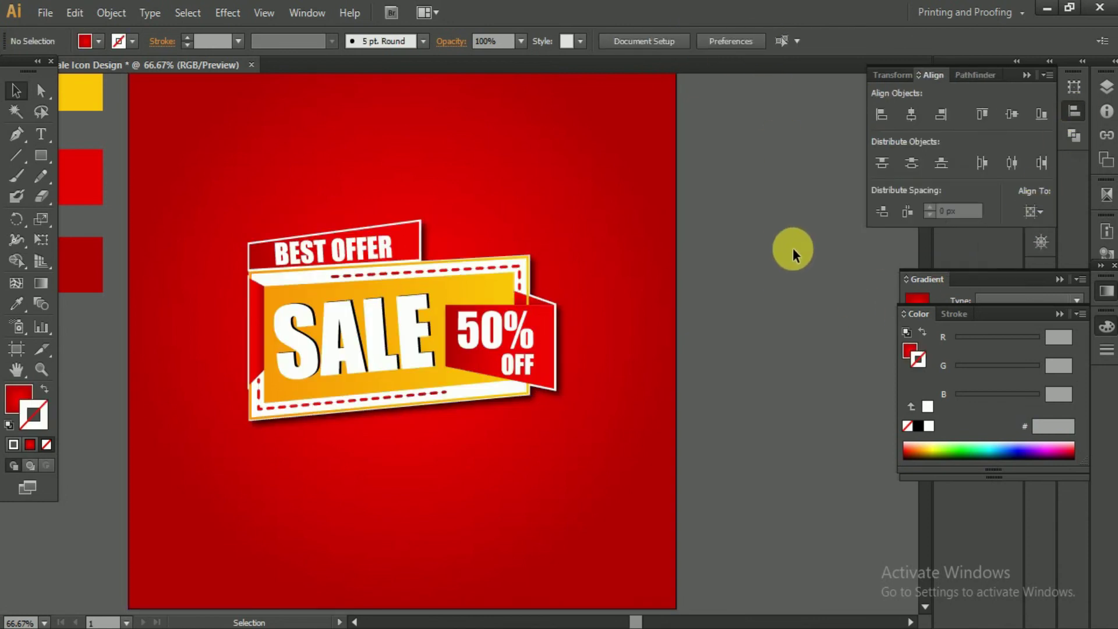
Zoom out and reselect the red background square.
{"action": "key", "text": "ctrl+minus"}
{"action": "scroll", "coordinate": [344, 361], "scroll_direction": "up", "scroll_amount": 4}
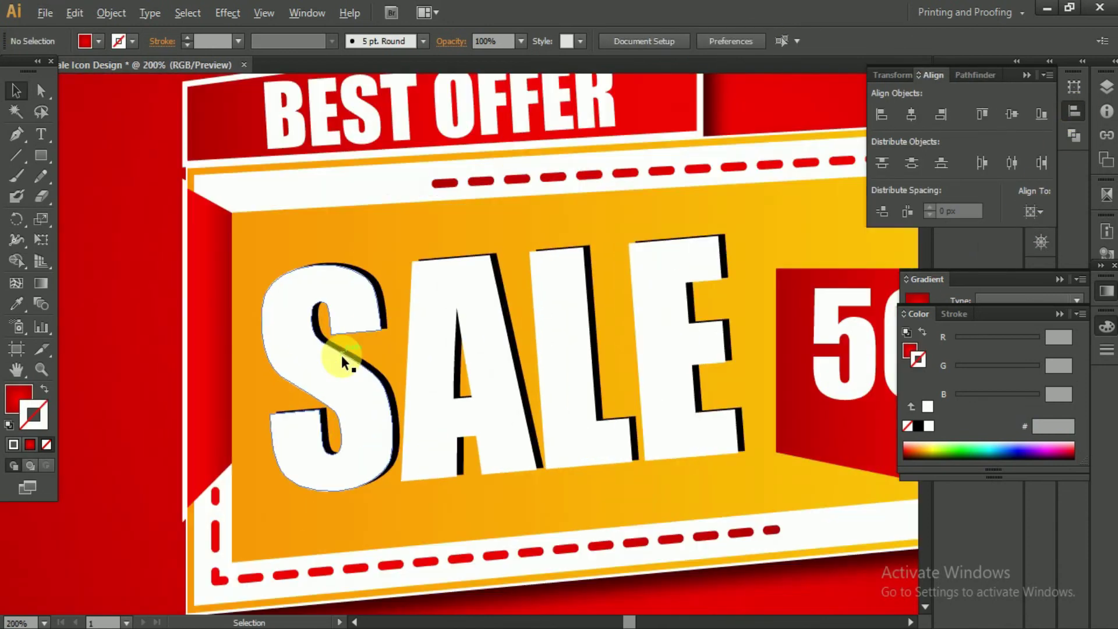
{"action": "scroll", "coordinate": [344, 356], "scroll_direction": "down", "scroll_amount": 2}
{"action": "scroll", "coordinate": [344, 356], "scroll_direction": "down", "scroll_amount": 1}
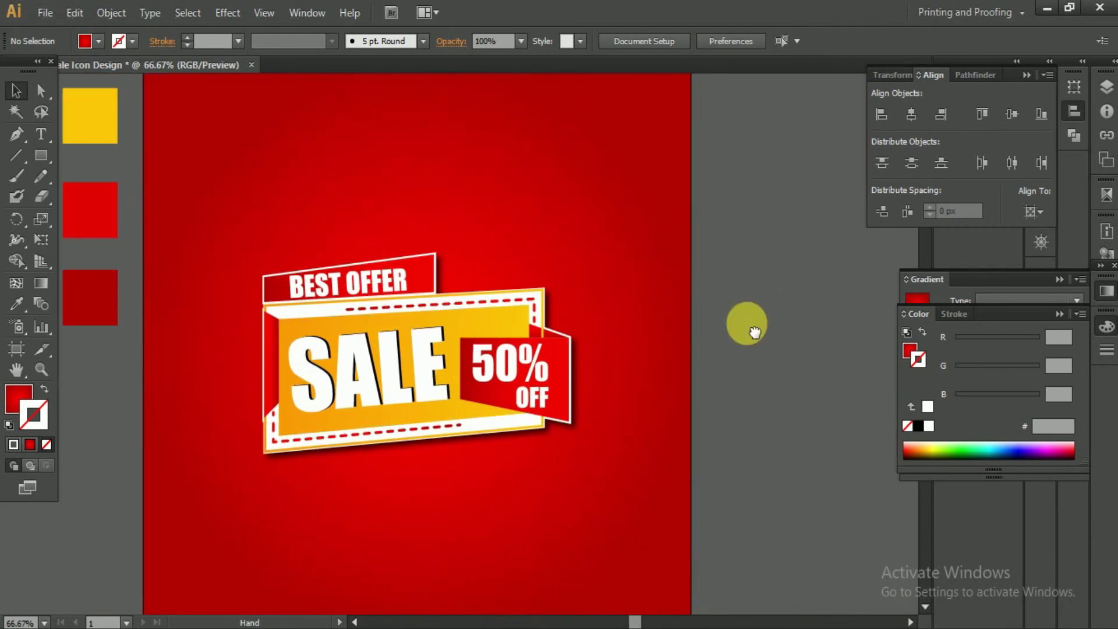
{"action": "left_click", "coordinate": [143, 174]}
{"action": "mouse_move", "coordinate": [33, 159]}
{"action": "left_mouse_down"}
{"action": "mouse_move", "coordinate": [108, 160]}
{"action": "mouse_move", "coordinate": [113, 238]}
{"action": "left_mouse_up"}
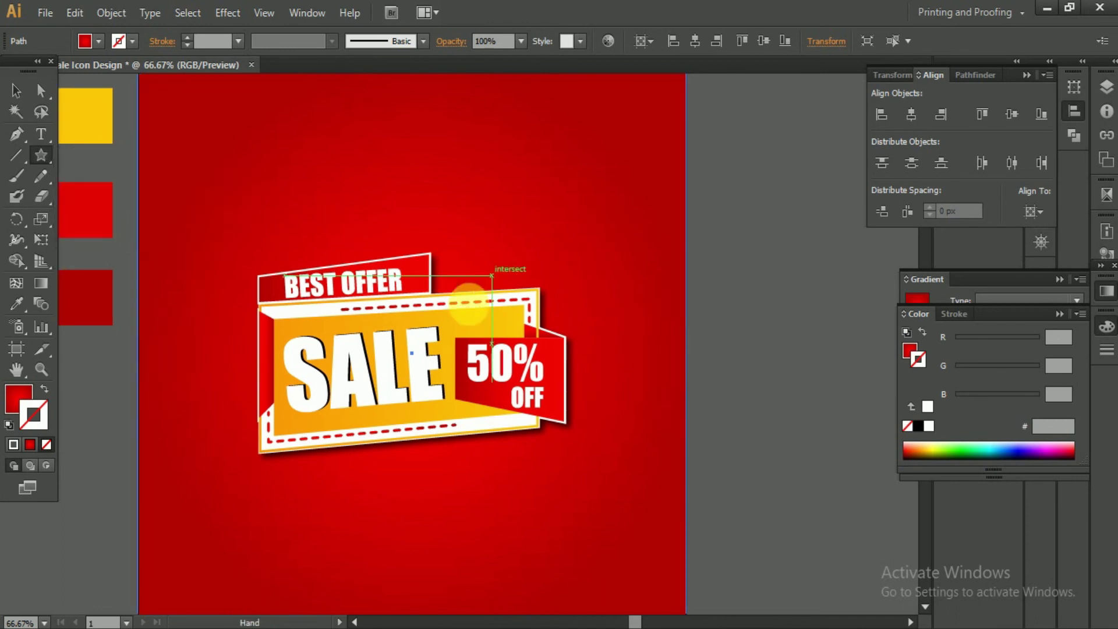
Draw a red circle and apply a large, relative Zig Zag distortion to form rays.
{"action": "mouse_move", "coordinate": [39, 155]}
{"action": "left_mouse_down"}
{"action": "mouse_move", "coordinate": [111, 180]}
{"action": "mouse_move", "coordinate": [117, 197]}
{"action": "left_mouse_up"}
{"action": "left_click_drag", "start_coordinate": [505, 279], "coordinate": [621, 452]}
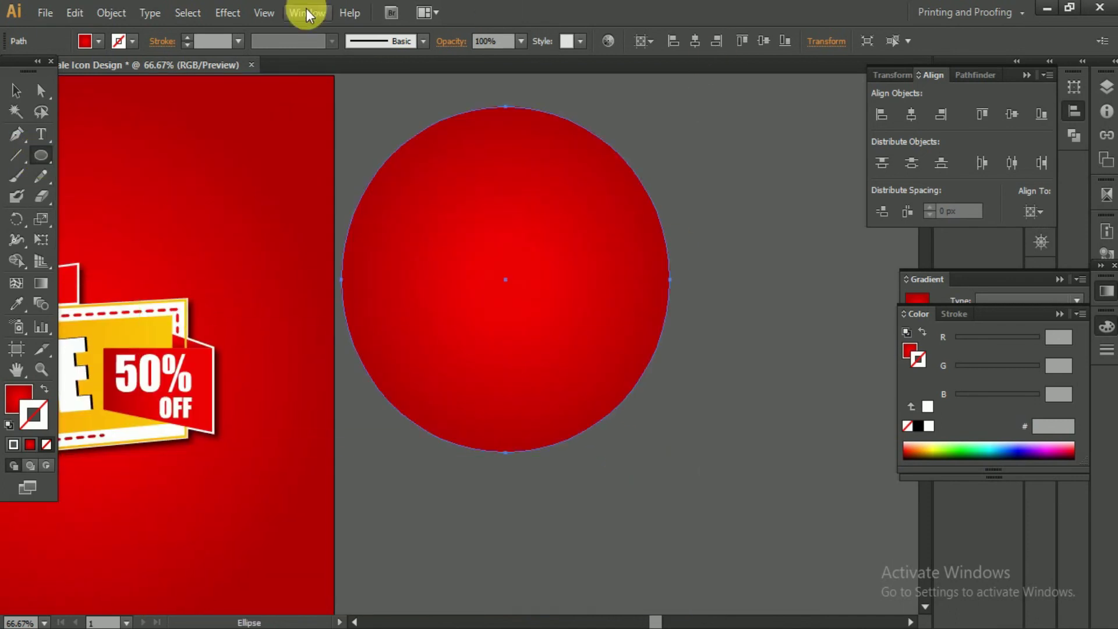
{"action": "left_click", "coordinate": [227, 13]}
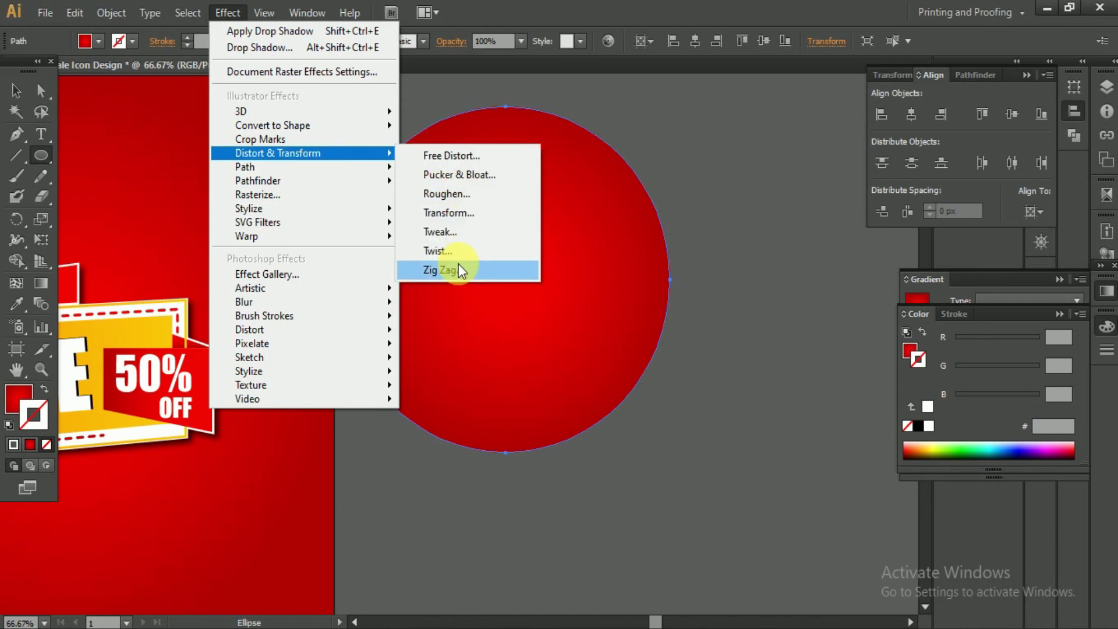
{"action": "mouse_move", "coordinate": [277, 152]}
{"action": "left_click", "coordinate": [457, 264]}
{"action": "left_click_drag", "start_coordinate": [888, 97], "coordinate": [1016, 106]}
{"action": "left_click", "coordinate": [888, 117]}
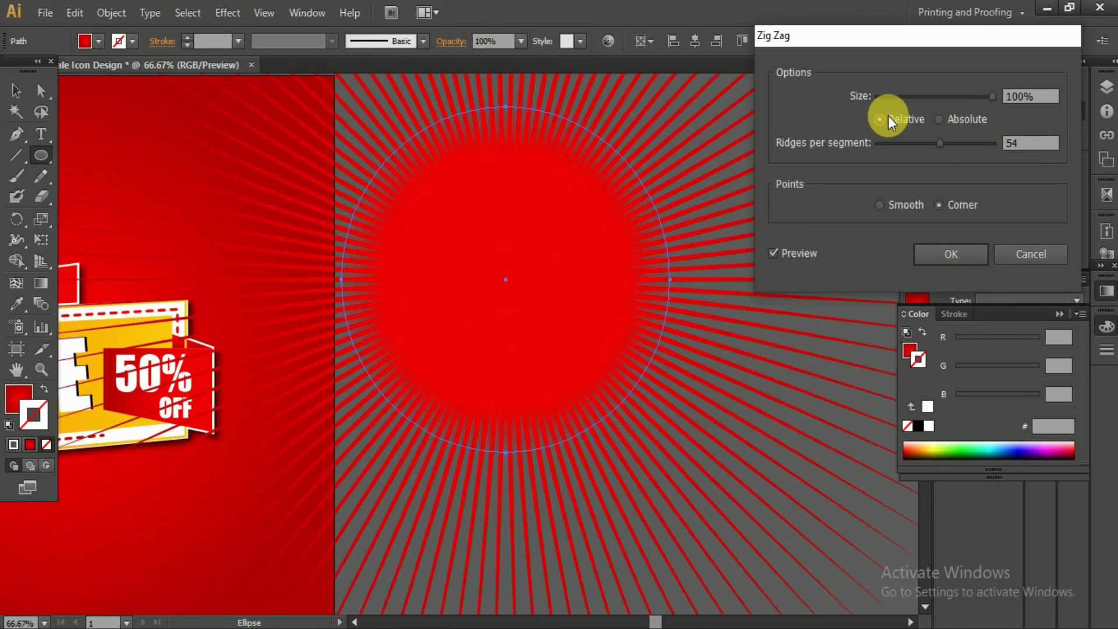
{"action": "left_click", "coordinate": [927, 257]}
Move the sunburst onto the red square and centre it there.
{"action": "scroll", "coordinate": [641, 378], "scroll_direction": "down", "scroll_amount": 3}
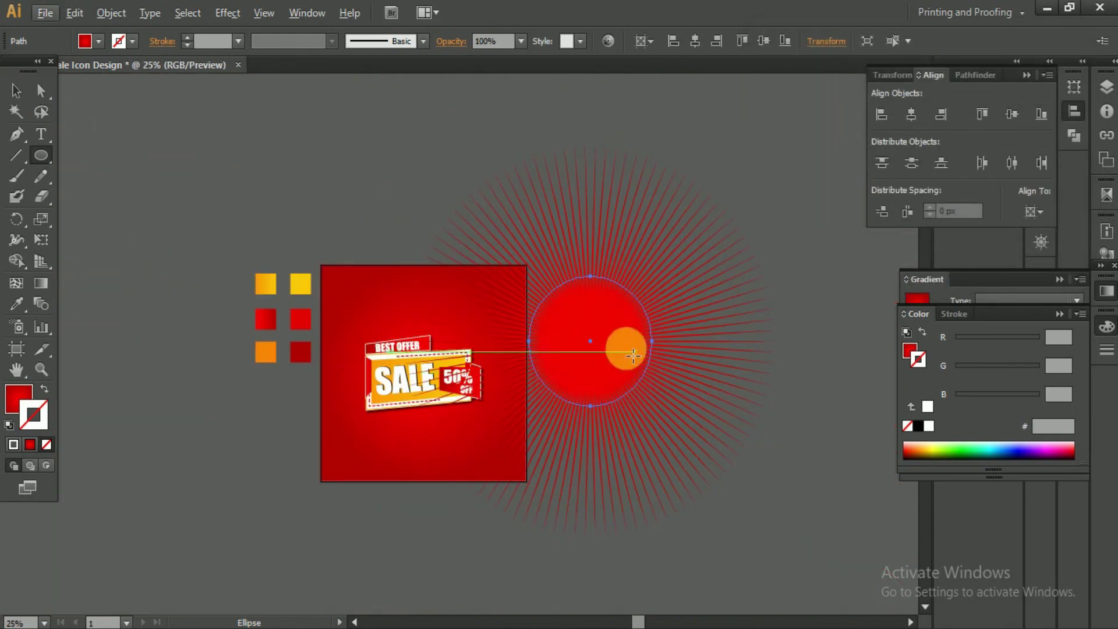
{"action": "left_click", "coordinate": [26, 104]}
{"action": "left_click_drag", "start_coordinate": [589, 340], "coordinate": [738, 252]}
{"action": "left_click", "coordinate": [467, 375]}
{"action": "left_click_drag", "start_coordinate": [467, 374], "coordinate": [410, 137]}
{"action": "mouse_move", "coordinate": [734, 286]}
{"action": "left_mouse_down"}
{"action": "mouse_move", "coordinate": [509, 381]}
{"action": "mouse_move", "coordinate": [504, 465]}
{"action": "mouse_move", "coordinate": [515, 399]}
{"action": "mouse_move", "coordinate": [595, 396]}
{"action": "left_mouse_up"}
{"action": "scroll", "coordinate": [504, 466], "scroll_direction": "up", "scroll_amount": 3}
{"action": "left_click", "coordinate": [451, 41]}
Set the sunburst's blend mode to Lighten and move it beside the square.
{"action": "left_click", "coordinate": [349, 69]}
{"action": "left_click", "coordinate": [336, 182]}
{"action": "left_click", "coordinate": [797, 183]}
{"action": "left_click", "coordinate": [770, 494]}
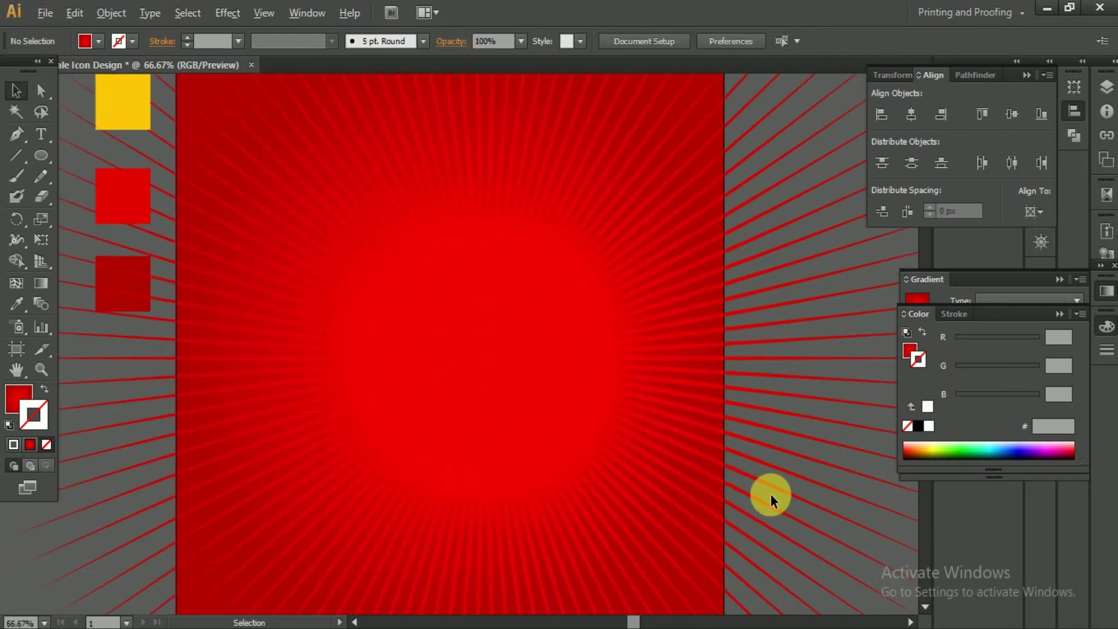
{"action": "scroll", "coordinate": [774, 466], "scroll_direction": "down", "scroll_amount": 1}
{"action": "mouse_move", "coordinate": [789, 263]}
{"action": "left_mouse_down"}
{"action": "mouse_move", "coordinate": [731, 209]}
{"action": "mouse_move", "coordinate": [748, 462]}
{"action": "left_mouse_up"}
{"action": "scroll", "coordinate": [731, 210], "scroll_direction": "down", "scroll_amount": 1}
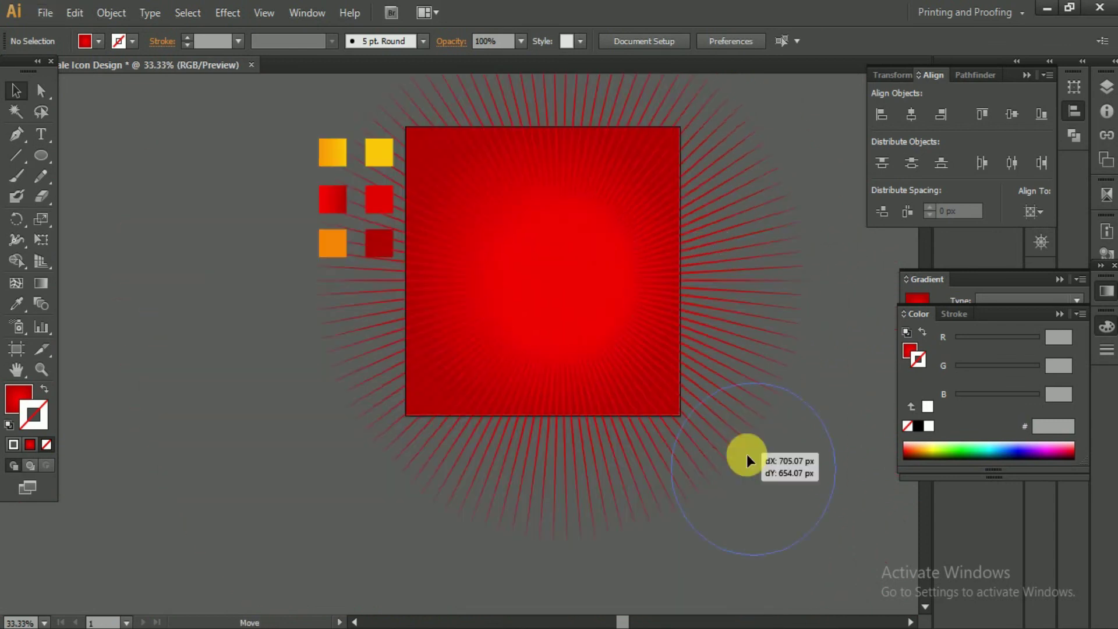
{"action": "mouse_move", "coordinate": [268, 125]}
{"action": "left_mouse_down"}
{"action": "mouse_move", "coordinate": [387, 251]}
{"action": "mouse_move", "coordinate": [172, 357]}
{"action": "left_mouse_up"}
{"action": "left_click", "coordinate": [690, 458]}
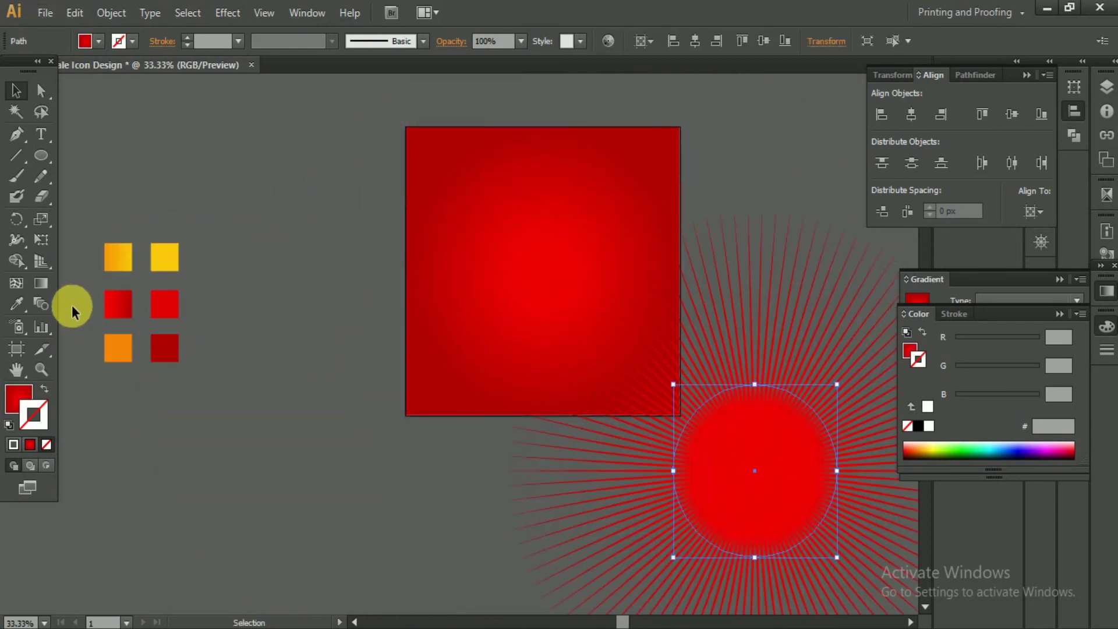
Fill the sunburst with the orange-yellow swatch gradient and centre it over the red square.
{"action": "key", "text": "i"}
{"action": "left_click", "coordinate": [119, 256]}
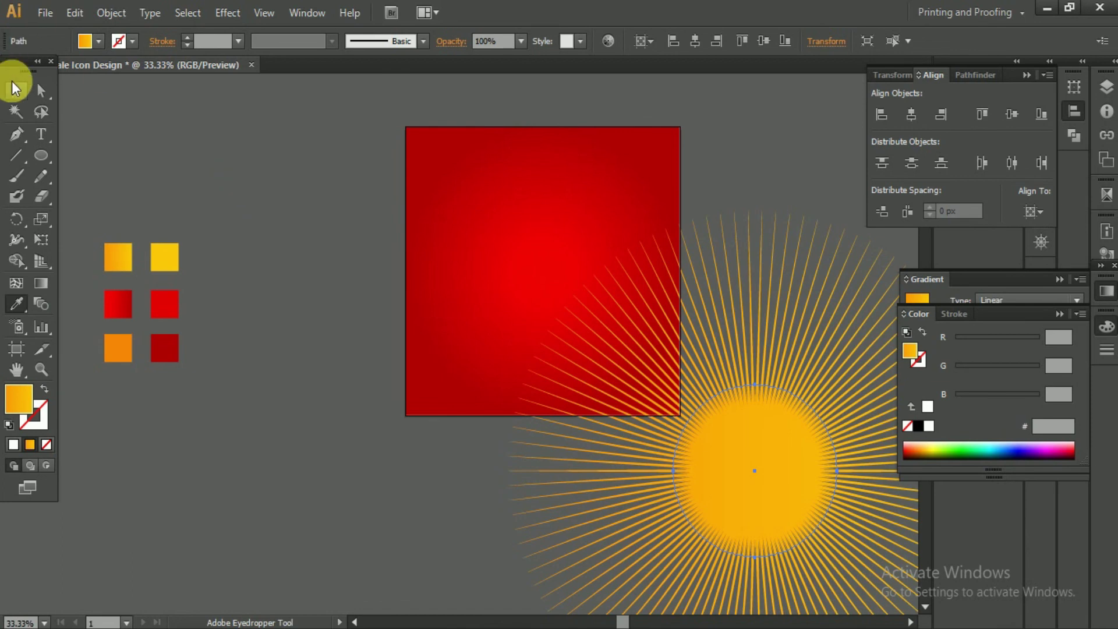
{"action": "left_click", "coordinate": [15, 87]}
{"action": "mouse_move", "coordinate": [791, 478]}
{"action": "left_mouse_down"}
{"action": "mouse_move", "coordinate": [596, 291]}
{"action": "mouse_move", "coordinate": [599, 279]}
{"action": "left_mouse_up"}
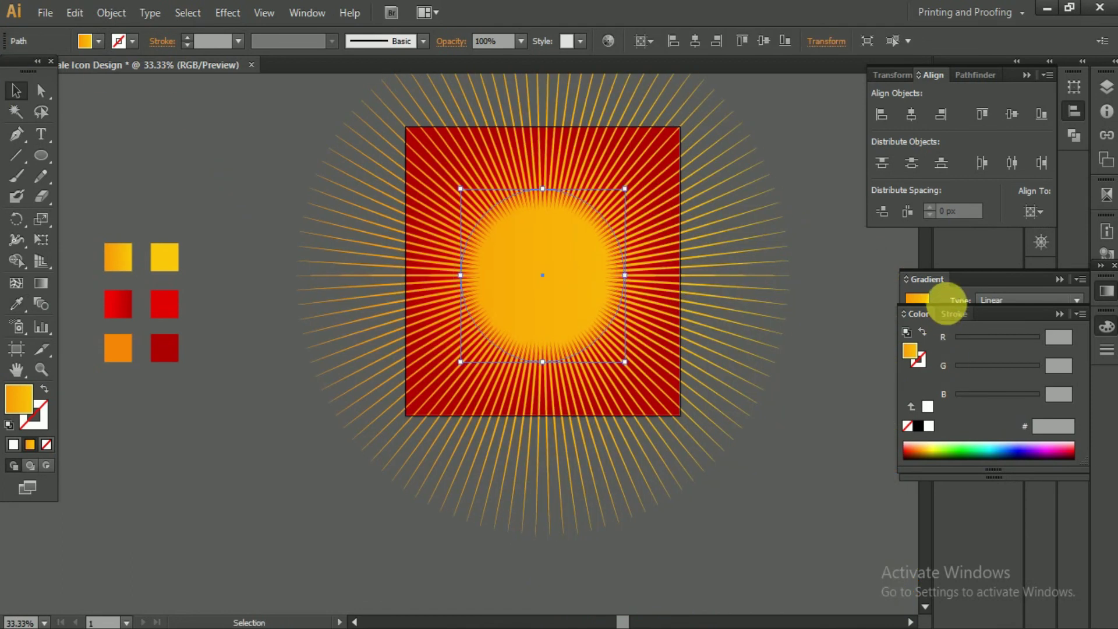
{"action": "left_click", "coordinate": [947, 299]}
Set the sunburst's blend mode to Overlay with 40% opacity.
{"action": "left_click", "coordinate": [451, 40]}
{"action": "left_click", "coordinate": [321, 69]}
{"action": "left_click", "coordinate": [323, 189]}
{"action": "left_click", "coordinate": [320, 69]}
{"action": "left_click", "coordinate": [314, 130]}
{"action": "left_click", "coordinate": [320, 68]}
{"action": "left_click", "coordinate": [314, 234]}
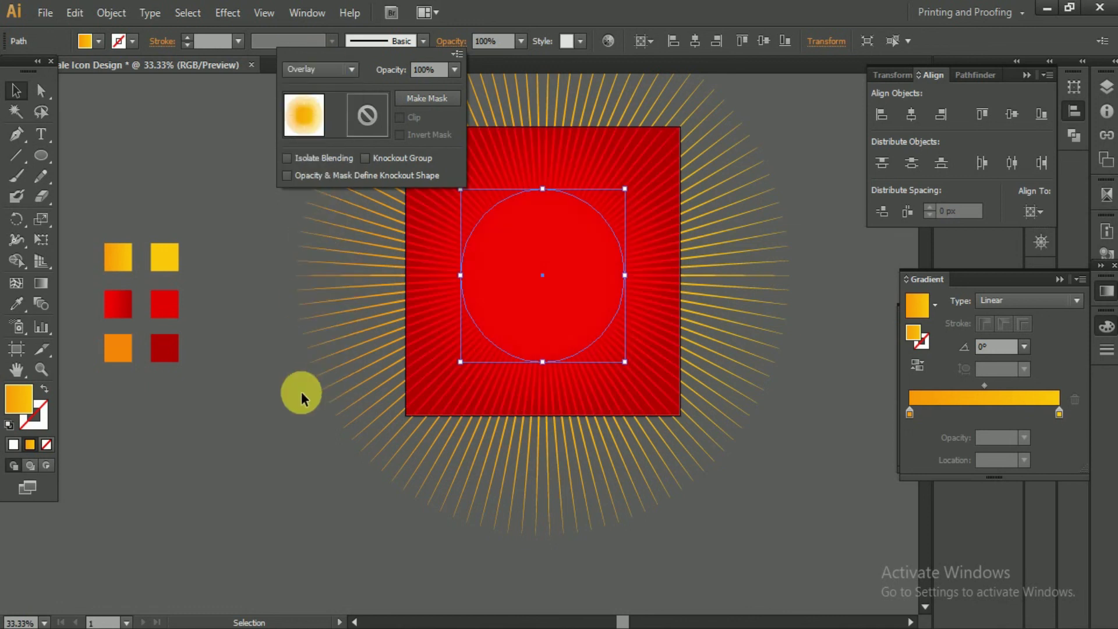
{"action": "left_click", "coordinate": [520, 41]}
{"action": "left_click", "coordinate": [539, 129]}
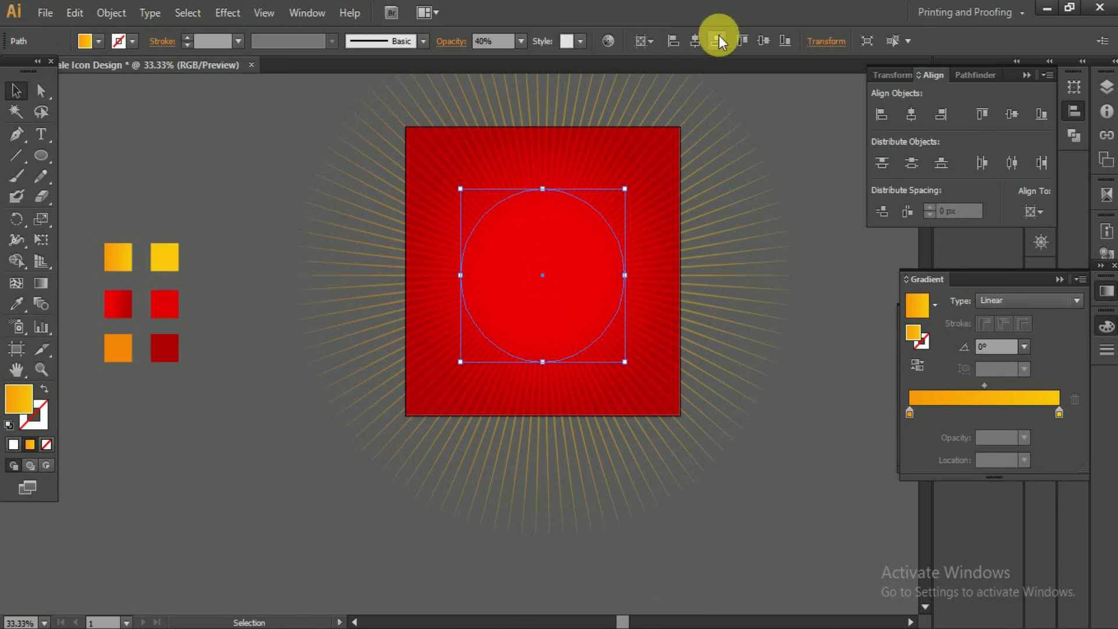
Expand the sunburst's appearance into plain shapes.
{"action": "left_click", "coordinate": [150, 12]}
{"action": "left_click", "coordinate": [175, 216]}
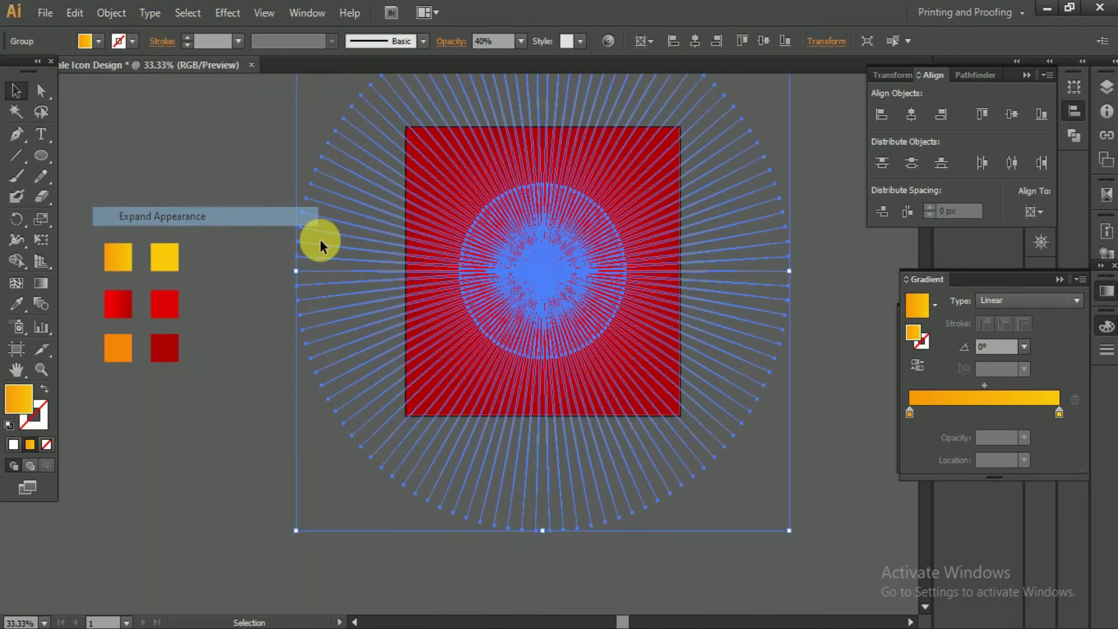
{"action": "left_click", "coordinate": [819, 372]}
{"action": "scroll", "coordinate": [561, 260], "scroll_direction": "up", "scroll_amount": 5}
{"action": "scroll", "coordinate": [561, 260], "scroll_direction": "up", "scroll_amount": 3}
{"action": "scroll", "coordinate": [561, 260], "scroll_direction": "down", "scroll_amount": 4}
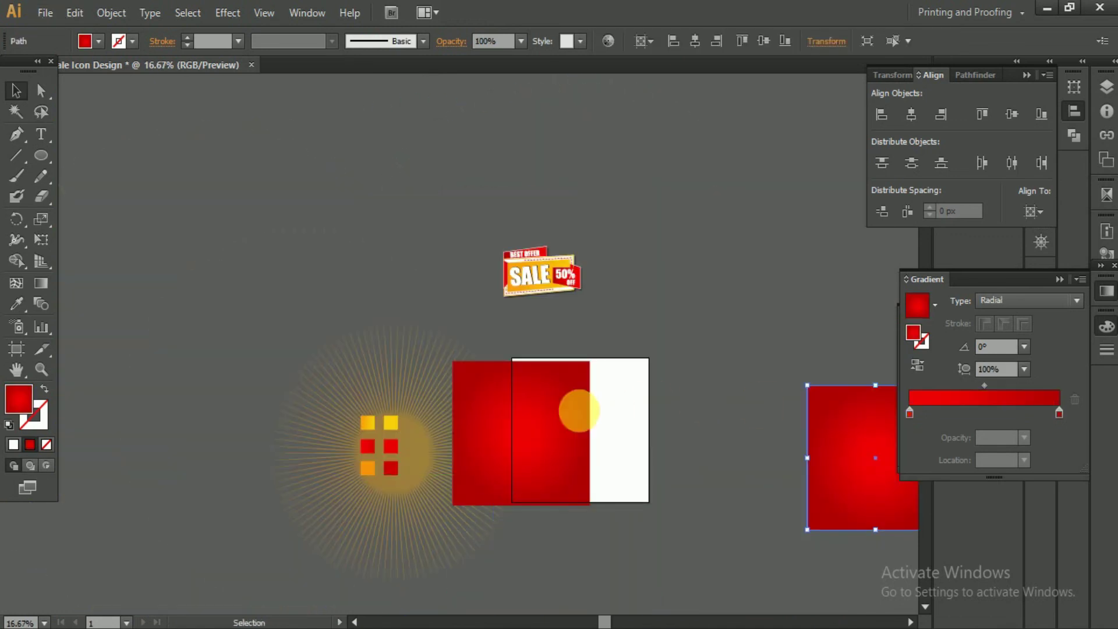
Stack the two red squares exactly over each other, centre-aligned above the sunburst.
{"action": "left_click", "coordinate": [694, 40]}
{"action": "left_click", "coordinate": [462, 392]}
{"action": "left_click", "coordinate": [695, 41]}
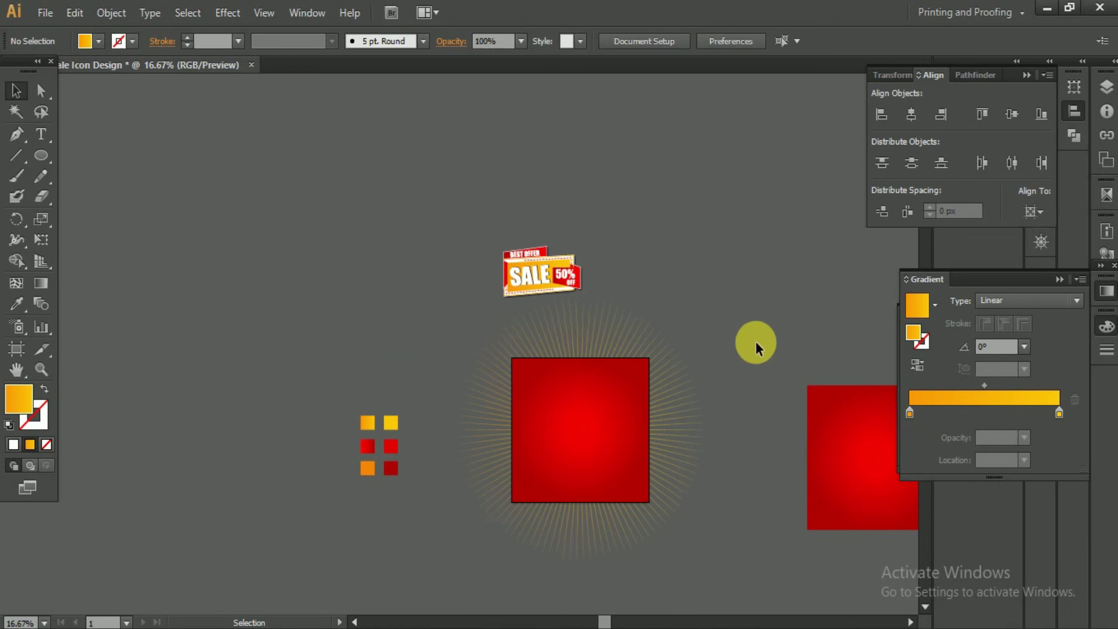
{"action": "left_click", "coordinate": [693, 360]}
{"action": "left_click_drag", "start_coordinate": [693, 366], "coordinate": [460, 340]}
{"action": "key", "text": "ctrl+equal"}
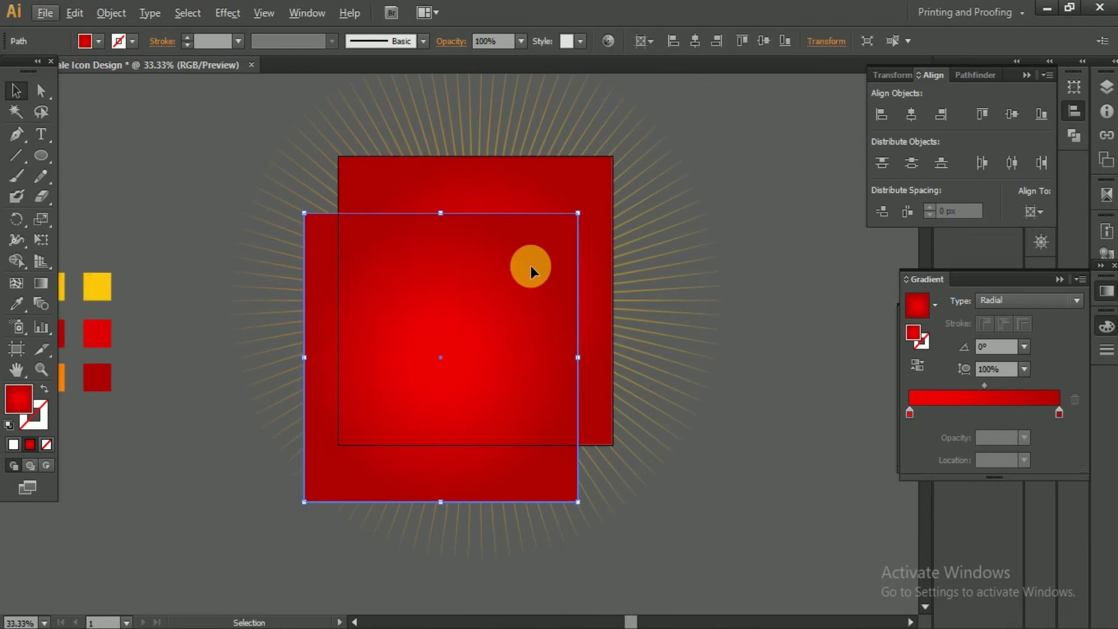
{"action": "left_click", "coordinate": [693, 41]}
{"action": "left_click", "coordinate": [348, 198]}
{"action": "left_click", "coordinate": [480, 348]}
Clip the sunburst rays inside the red square with a clipping mask.
{"action": "left_click", "coordinate": [554, 308]}
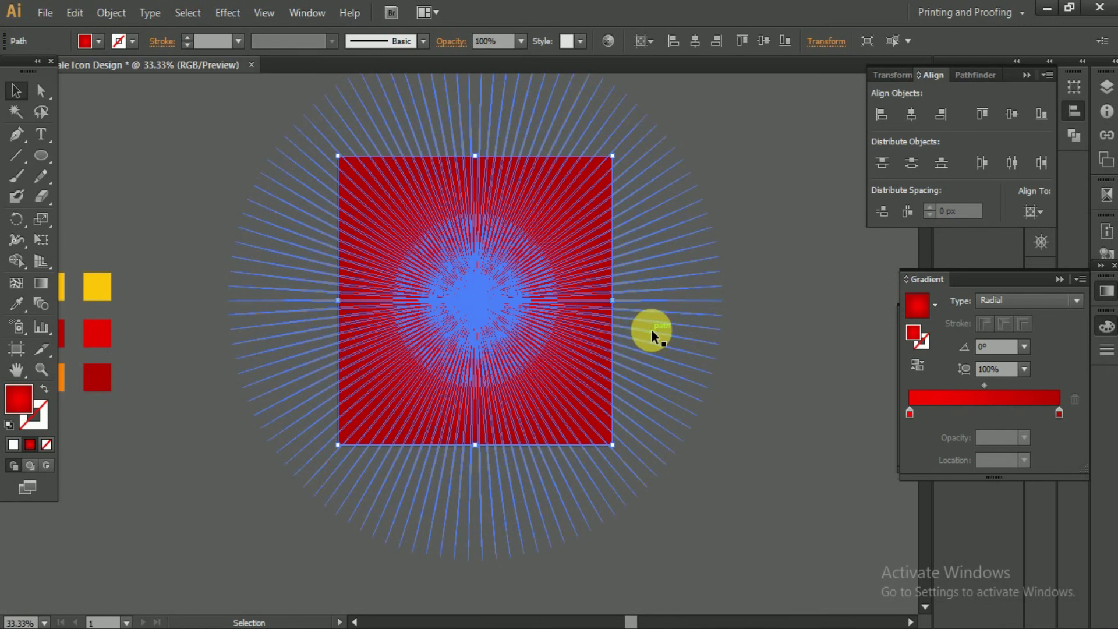
{"action": "right_click", "coordinate": [530, 336]}
{"action": "key", "text": "Delete"}
{"action": "scroll", "coordinate": [672, 310], "scroll_direction": "left", "scroll_amount": 5}
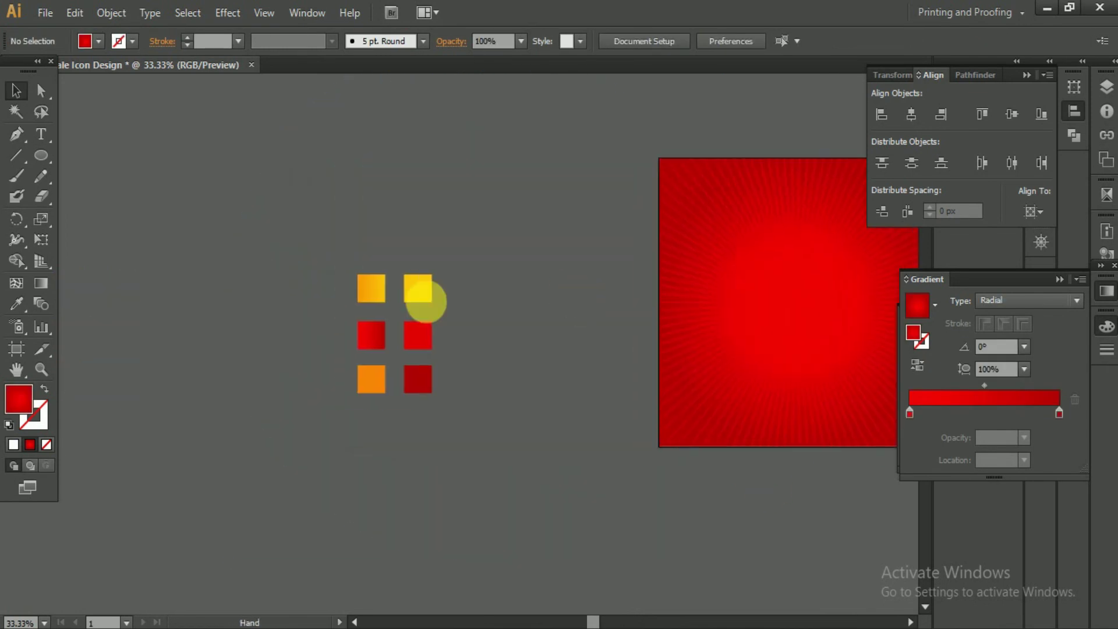
{"action": "scroll", "coordinate": [425, 294], "scroll_direction": "down", "scroll_amount": 3}
Centre the SALE badge on the red square and artboard, then enlarge it proportionally.
{"action": "left_click", "coordinate": [515, 197]}
{"action": "key", "text": "Delete"}
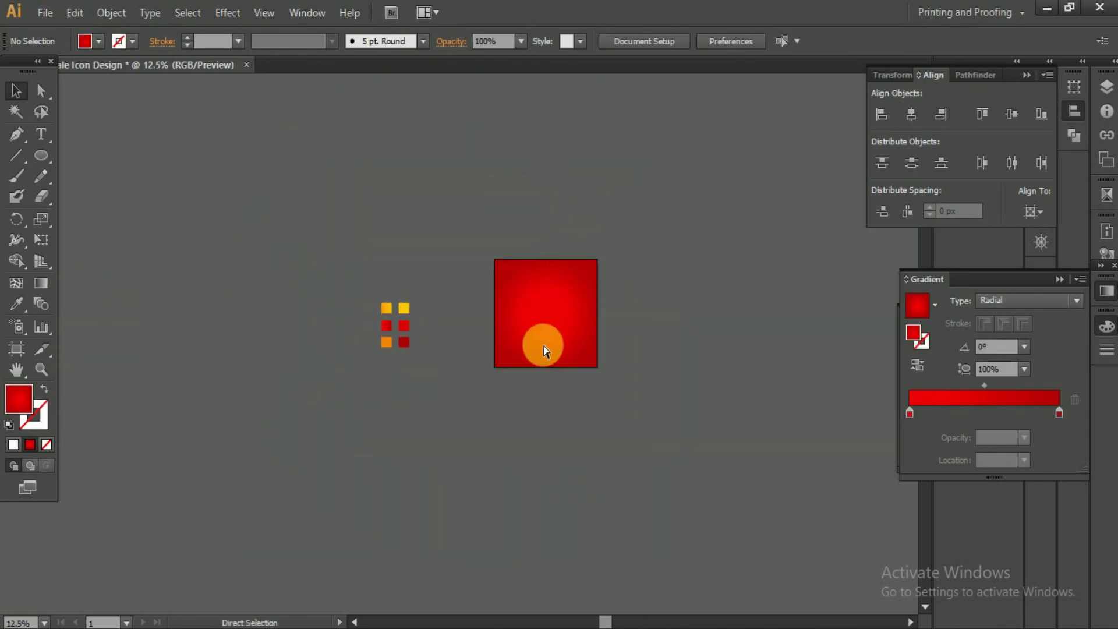
{"action": "key", "text": "ctrl+z"}
{"action": "key", "text": "ctrl+z"}
{"action": "left_click_drag", "start_coordinate": [348, 351], "coordinate": [532, 295]}
{"action": "key", "text": "ctrl+plus"}
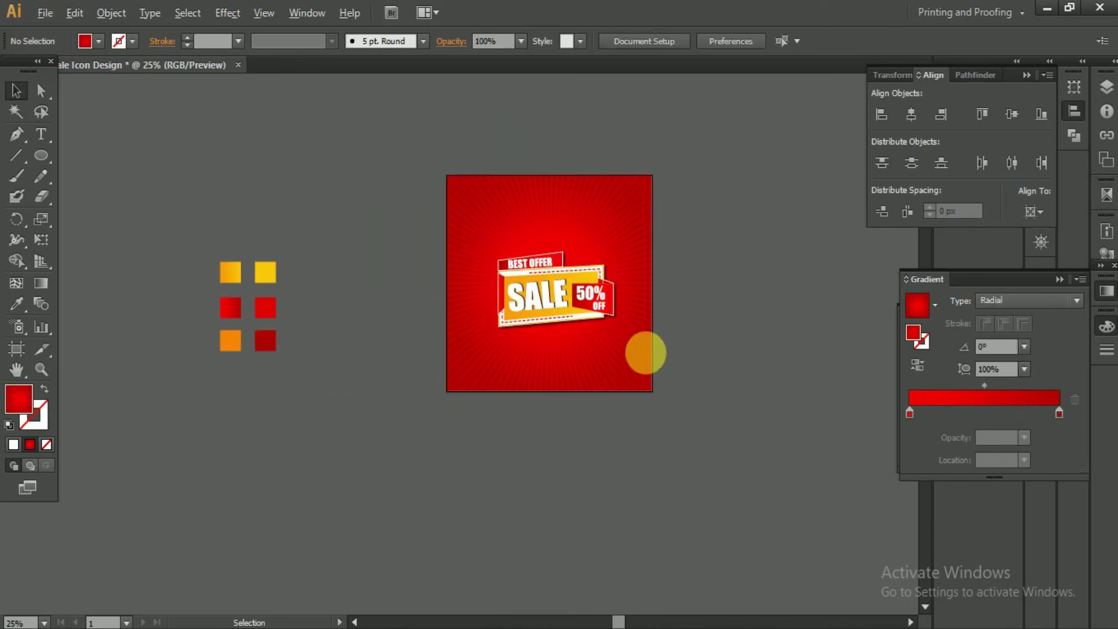
{"action": "key", "text": "ctrl+plus"}
{"action": "key", "text": "ctrl+plus"}
{"action": "key", "text": "ctrl+plus"}
{"action": "left_click", "coordinate": [495, 387]}
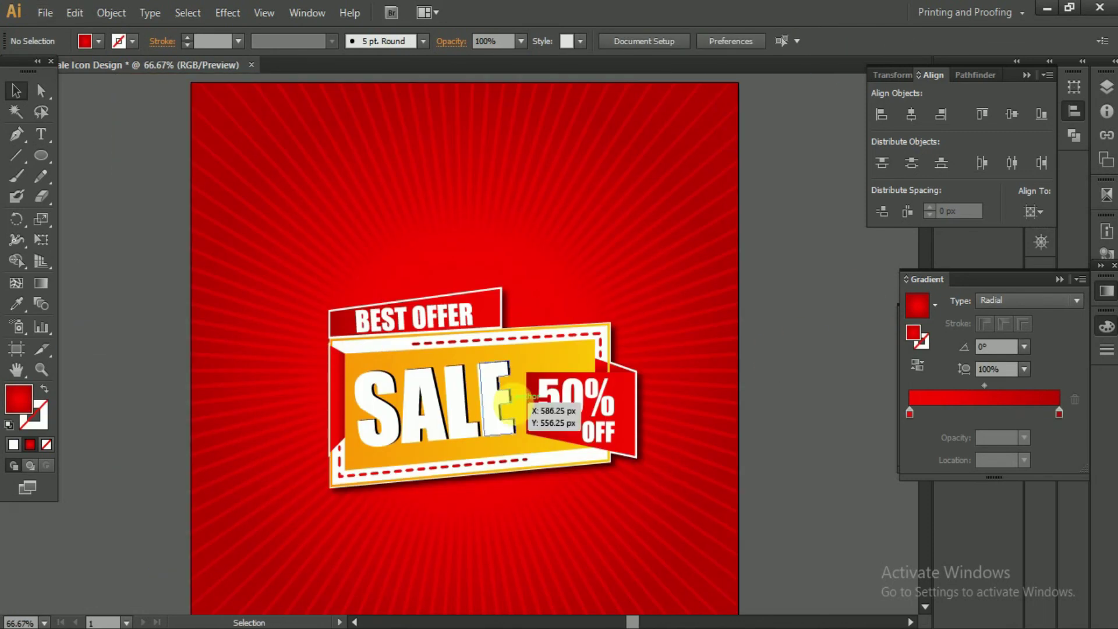
{"action": "left_click", "coordinate": [1006, 115]}
{"action": "left_click_drag", "start_coordinate": [618, 270], "coordinate": [670, 237]}
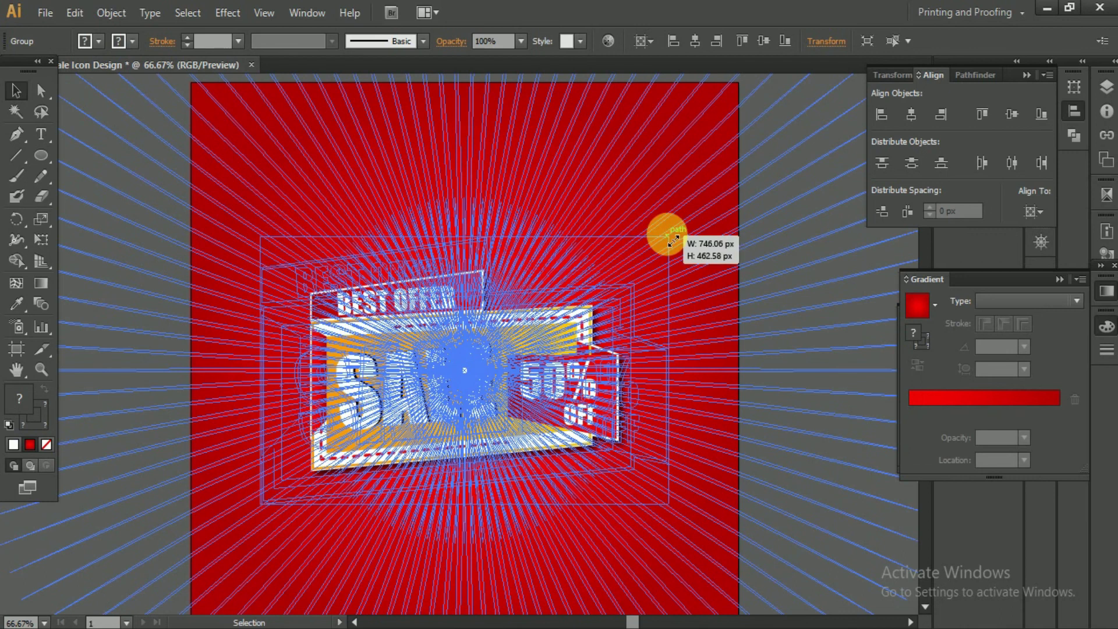
{"action": "key", "text": "ctrl+minus"}
Delete the leftover colour swatch squares and recentre the icon in view.
{"action": "scroll", "coordinate": [169, 280], "scroll_direction": "left", "scroll_amount": 5}
{"action": "left_click", "coordinate": [170, 280]}
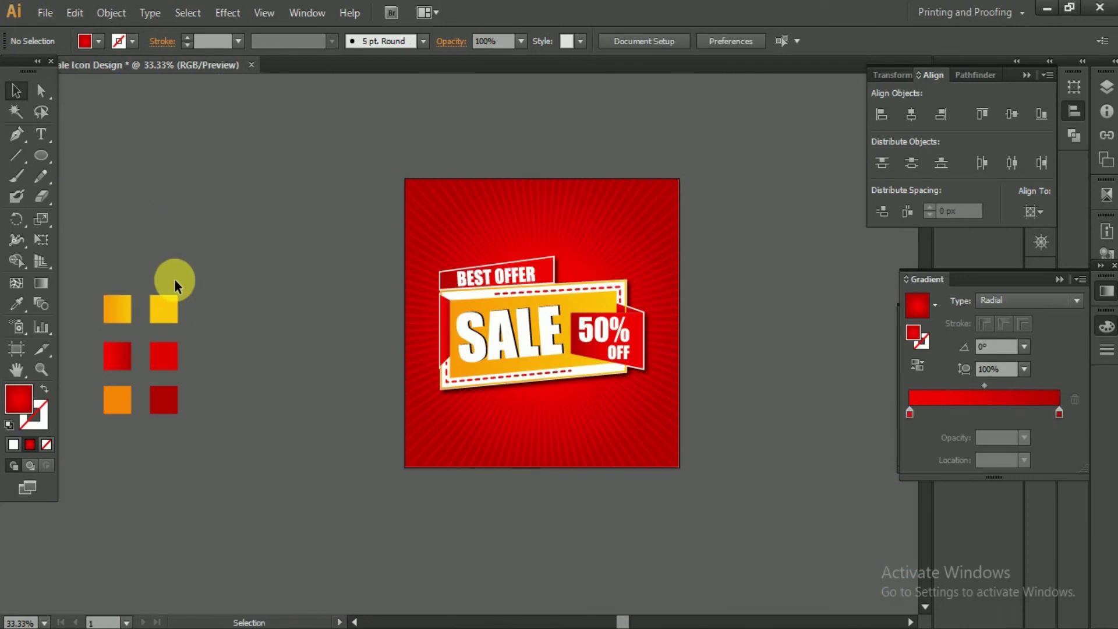
{"action": "left_click_drag", "start_coordinate": [215, 274], "coordinate": [295, 437]}
{"action": "key", "text": "Delete"}
{"action": "left_click_drag", "start_coordinate": [426, 345], "coordinate": [361, 341]}
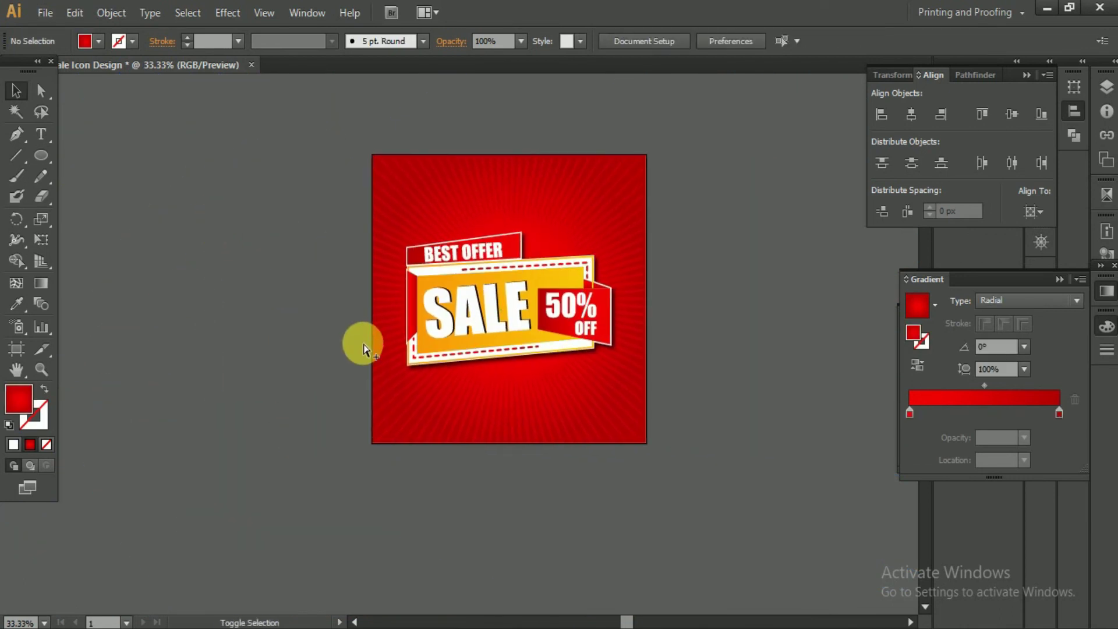
{"action": "key", "text": "ctrl+alt+shift+s"}
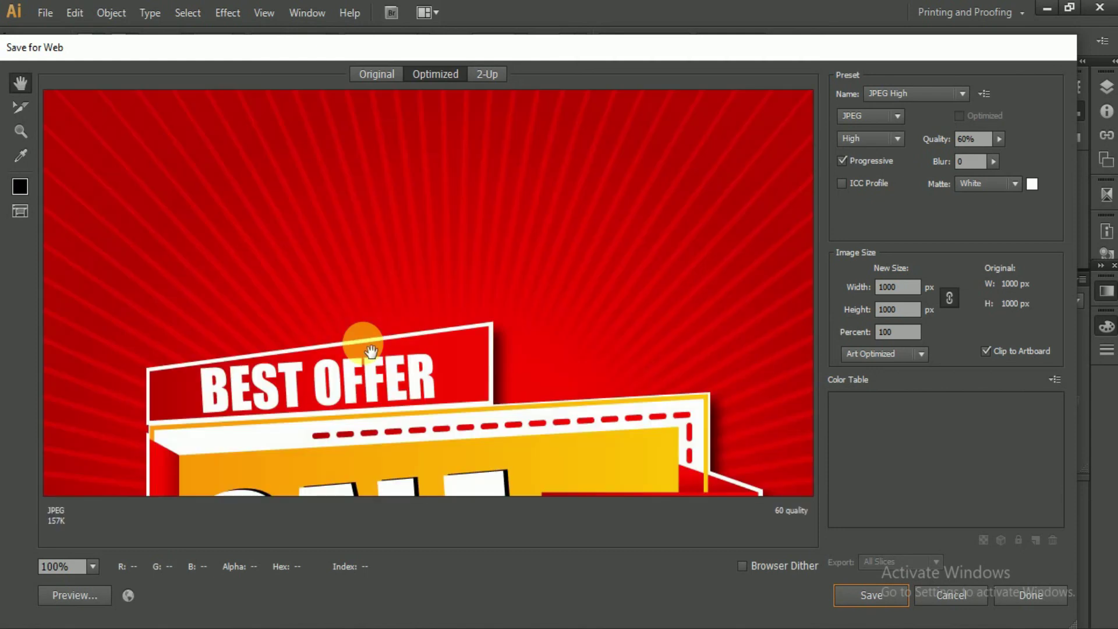
Fit the whole 1000 × 1000 px icon in the JPEG web export preview.
{"action": "right_click", "coordinate": [580, 275]}
{"action": "left_click", "coordinate": [647, 515]}
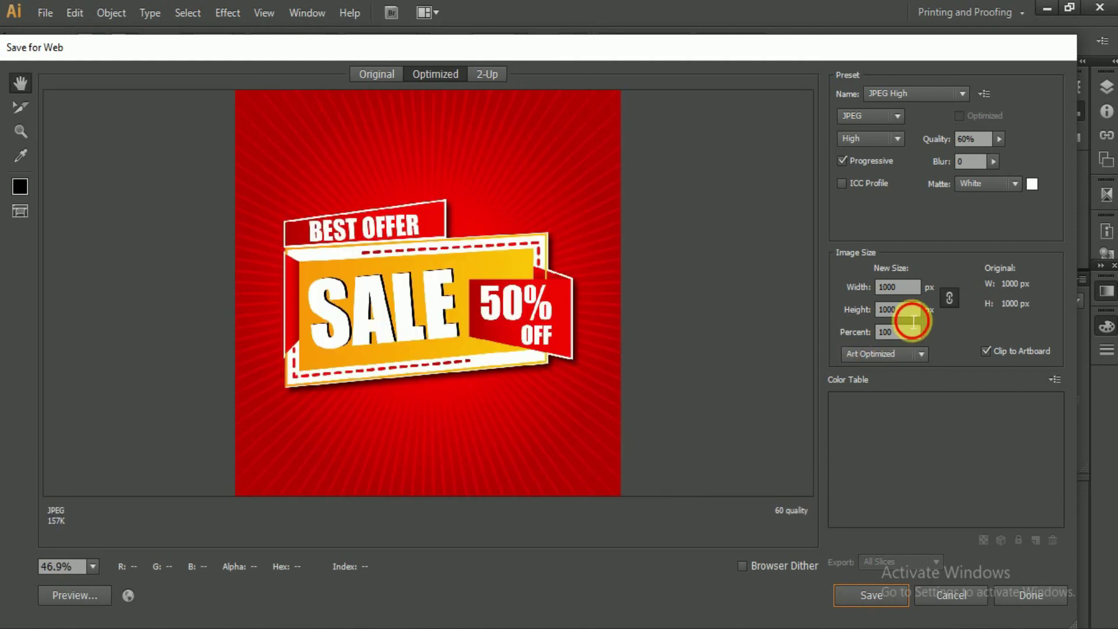